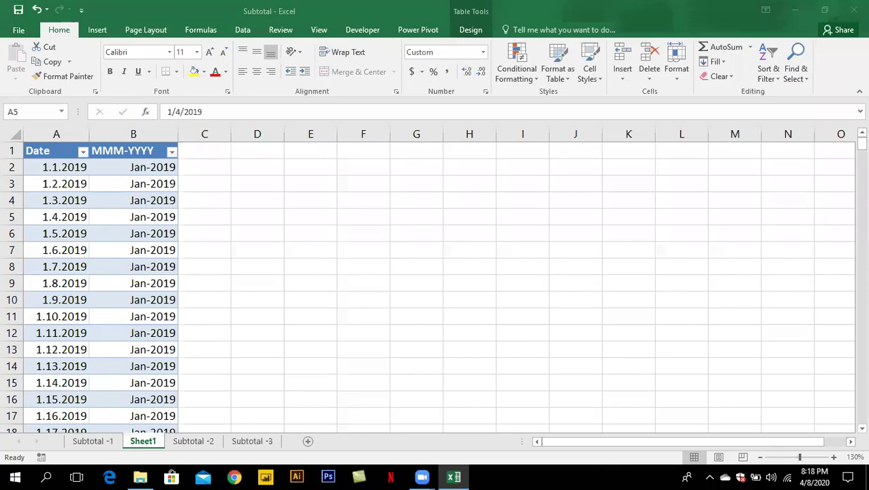
Delete Sheet1 and switch to the Subtotal -1 sheet
right_click(148, 441)
click(215, 310)
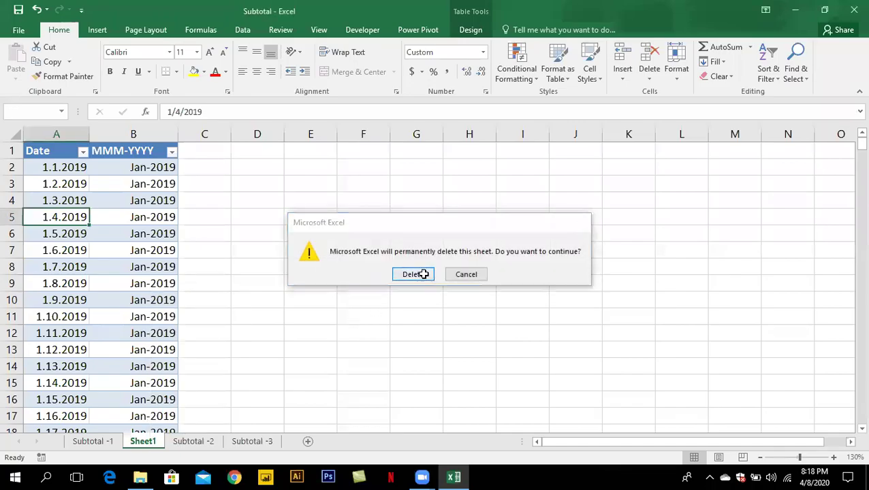
click(420, 274)
click(85, 441)
click(202, 184)
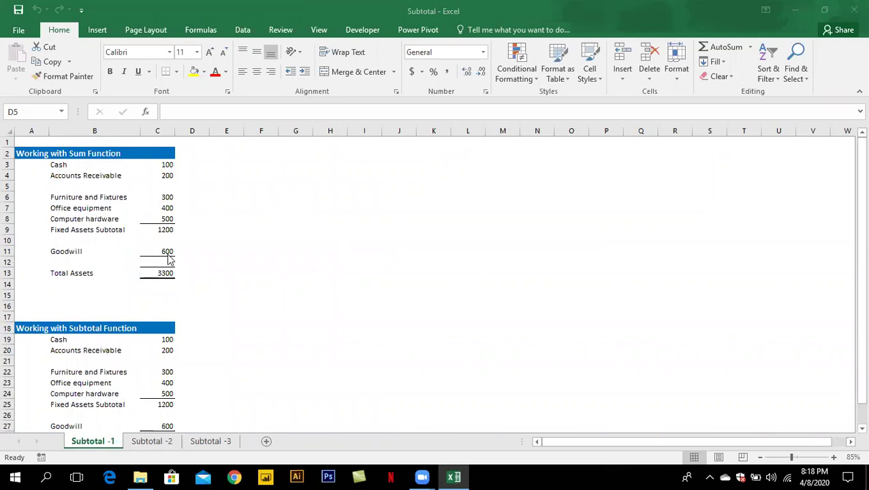
ctrl+scroll(170, 293, up, 1)
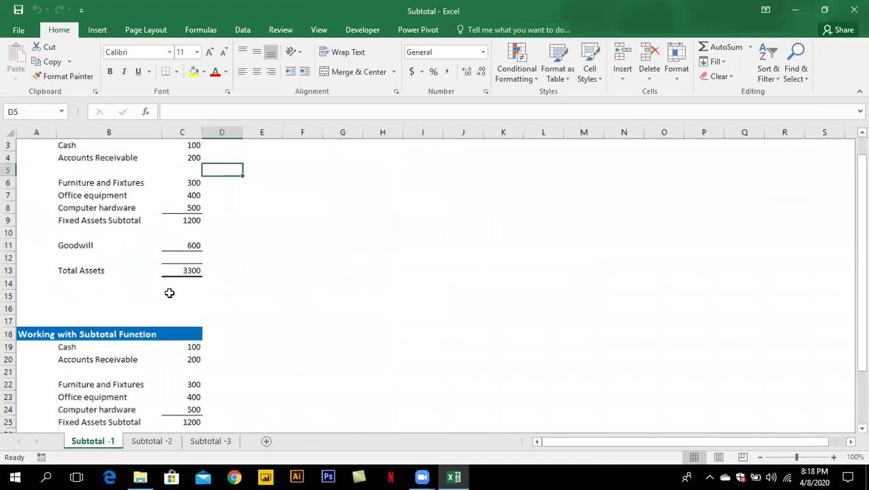
ctrl+scroll(169, 292, up, 1)
scroll(170, 293, up, 2)
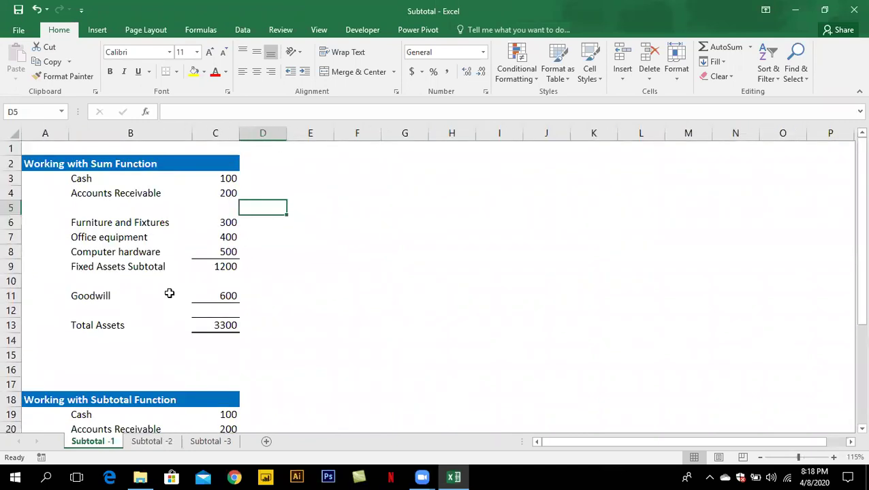
click(207, 323)
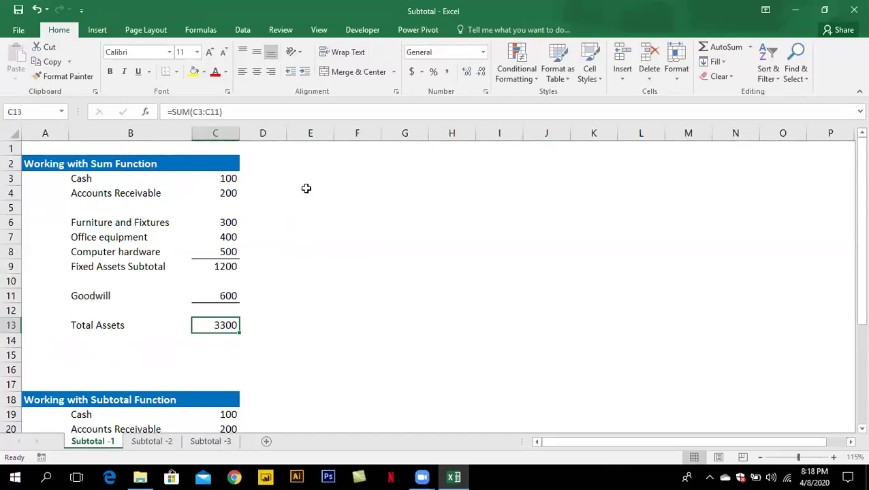
click(230, 175)
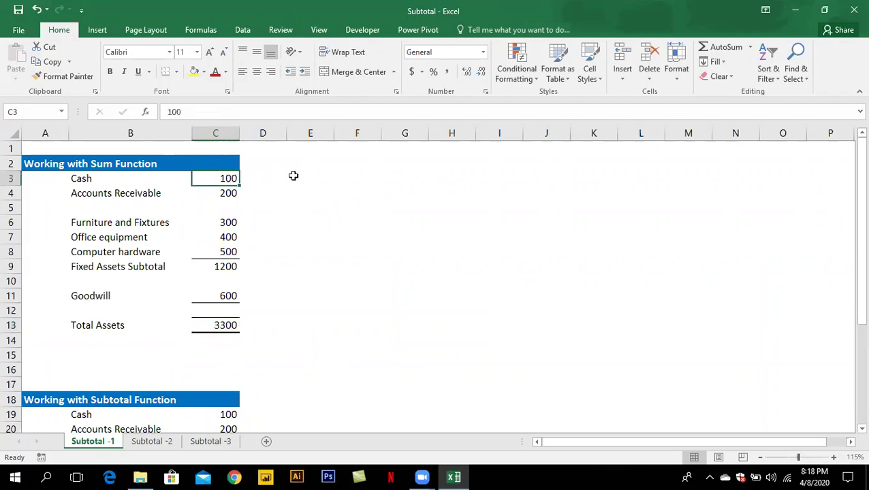
click(223, 196)
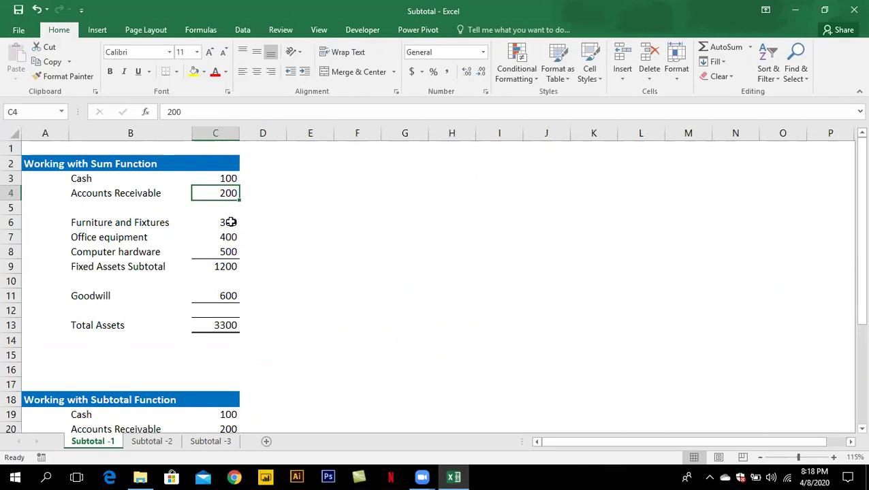
click(228, 224)
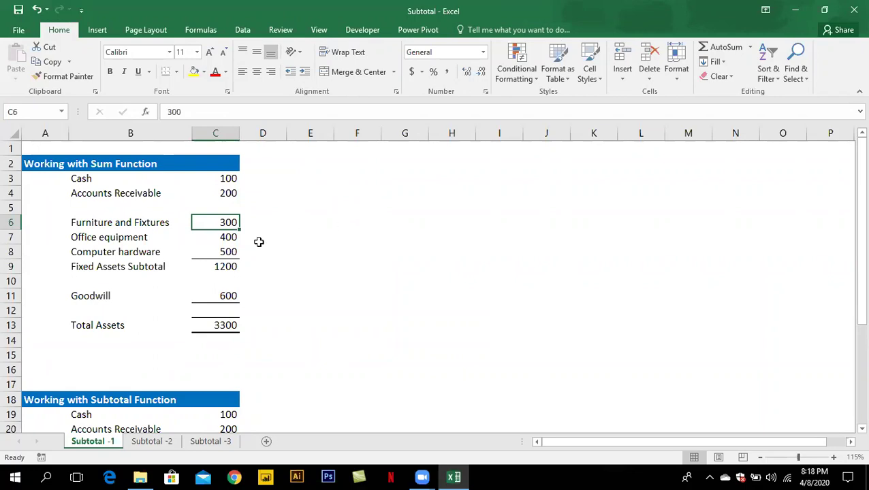
click(223, 239)
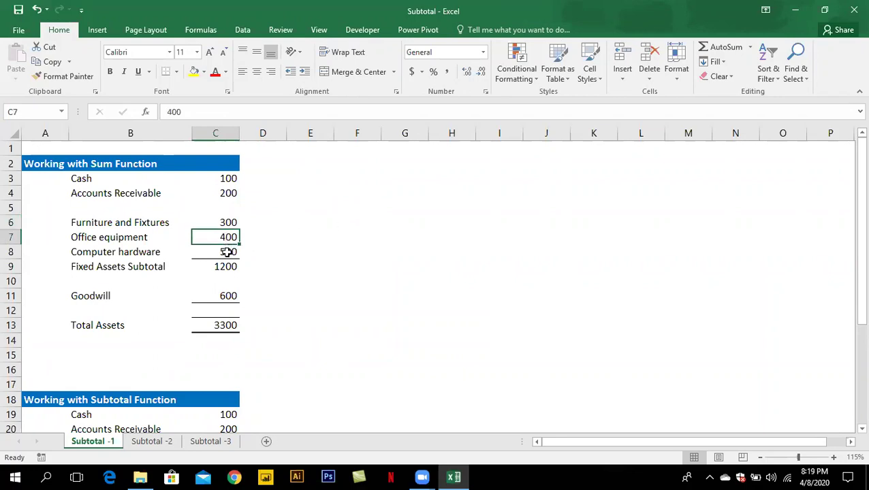
click(227, 252)
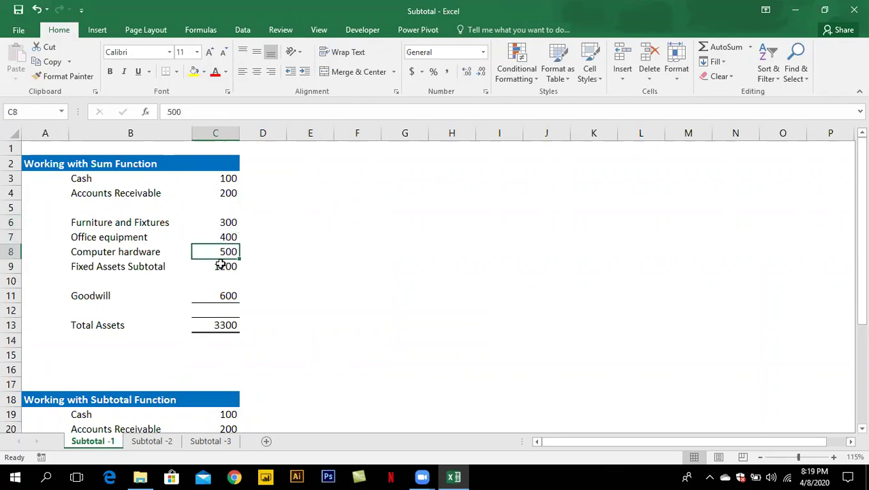
double_click(216, 266)
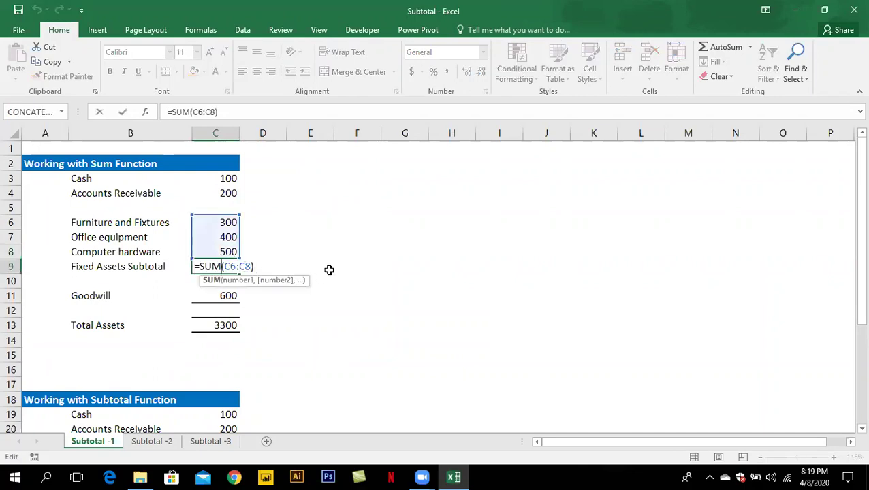
key(Escape)
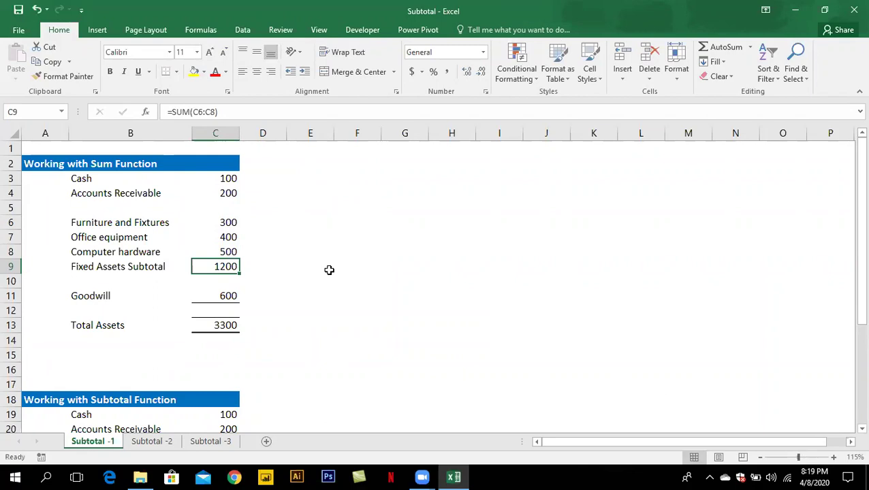
double_click(218, 296)
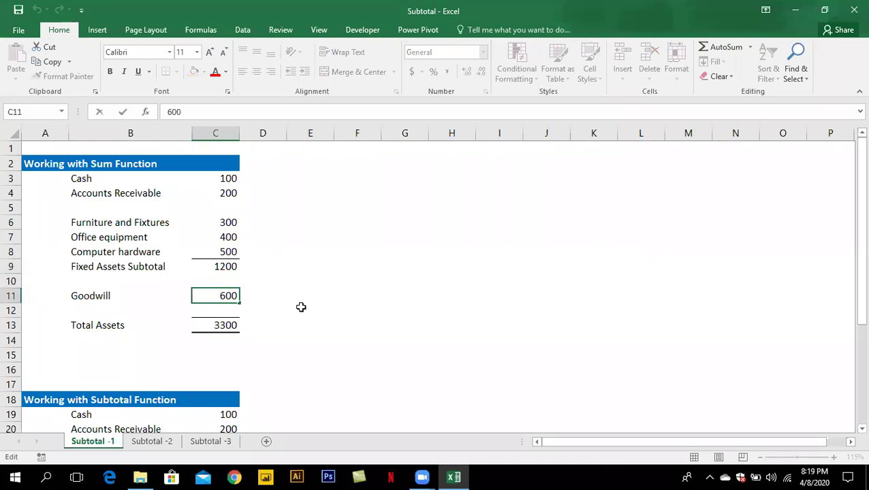
key(Escape)
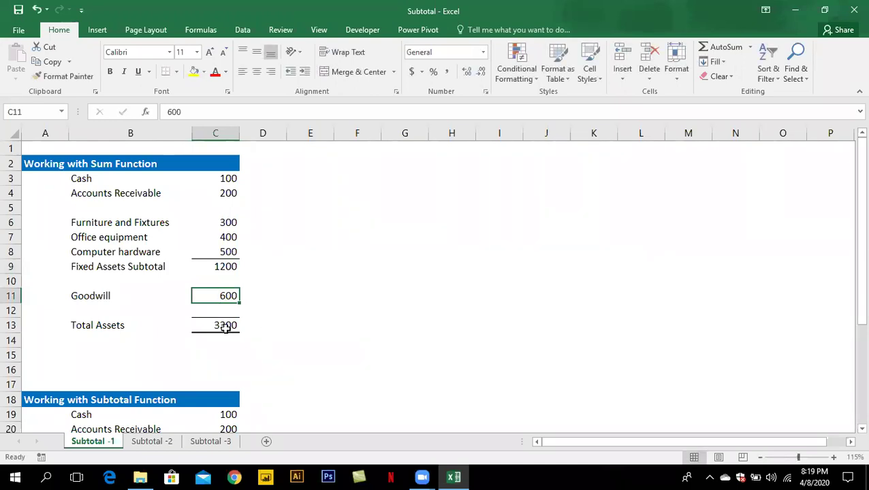
click(228, 267)
drag(232, 178, 230, 193)
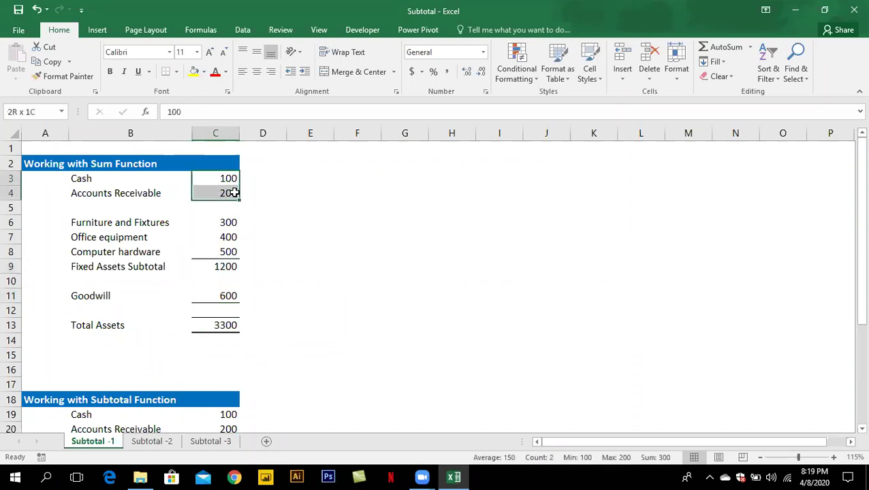
click(228, 296)
double_click(227, 325)
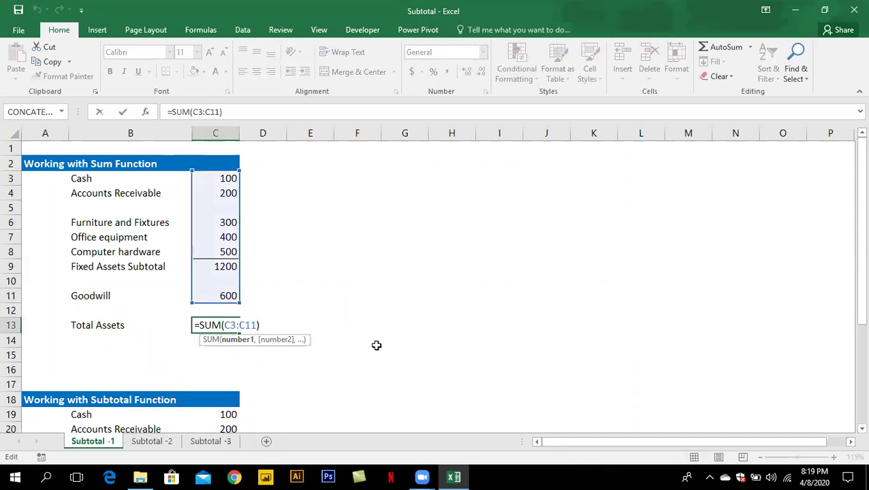
key(Escape)
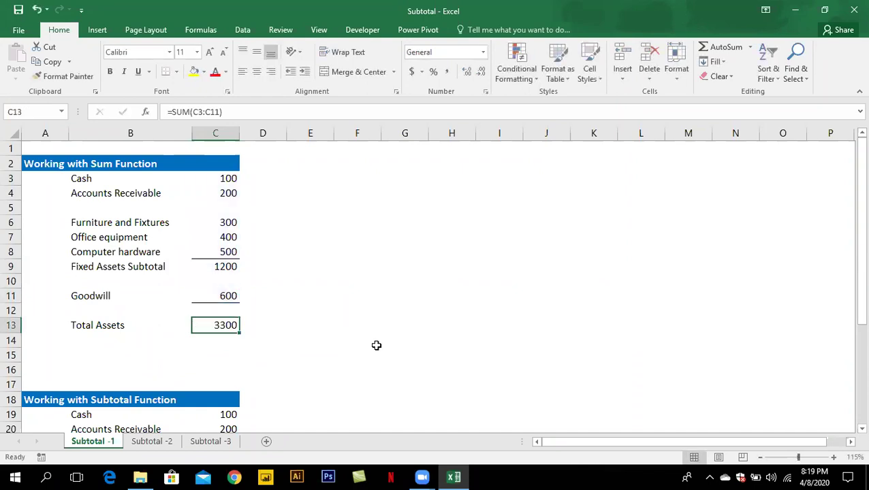
In D13, enter =C3+C4+C9+C11 to total Cash, Receivables, Fixed Assets Subtotal and Goodwill (2100)
key(Right)
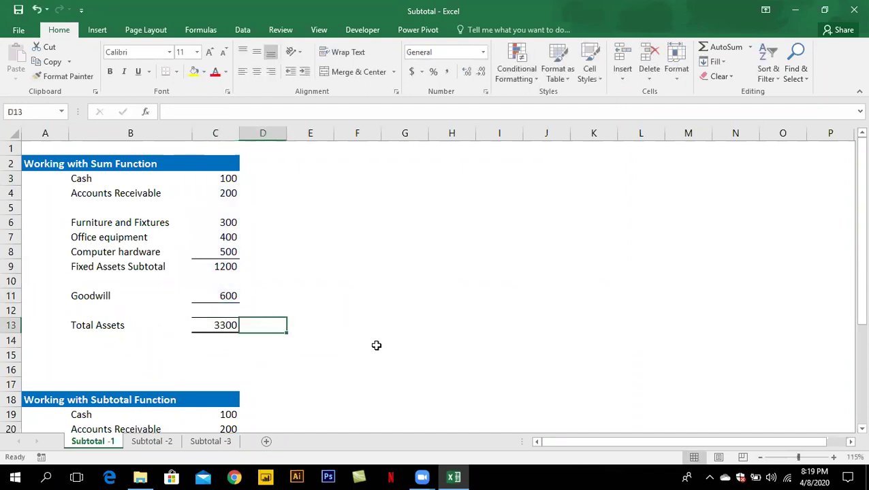
text(=)
click(222, 178)
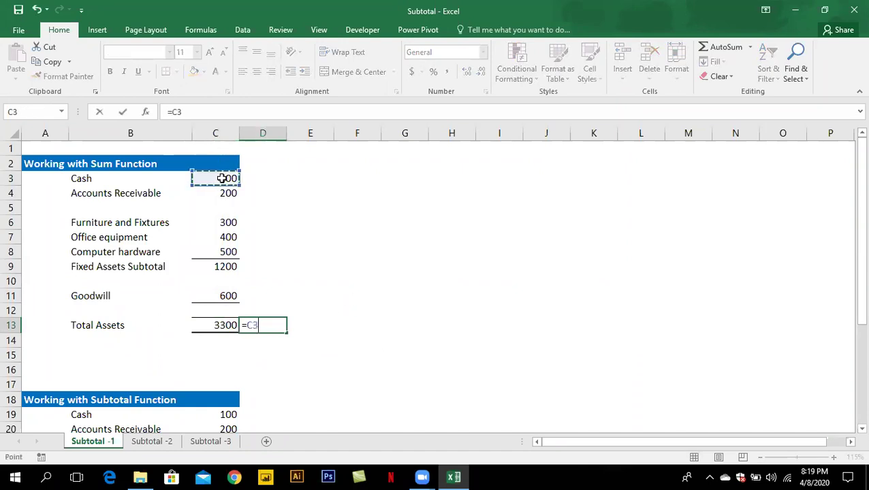
text(+)
click(225, 193)
text(+)
click(228, 266)
text(+)
click(230, 296)
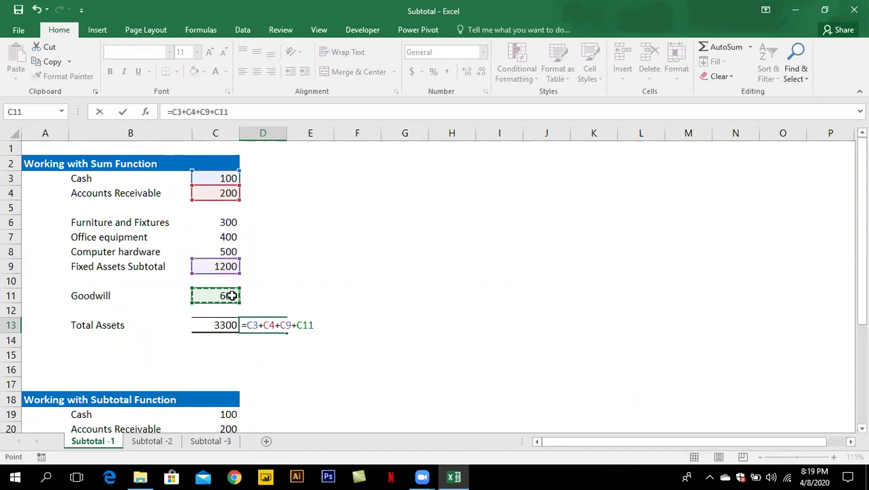
key(Return)
AutoSum the Total Assets cell C13 to build =SUM(C3:C11)
click(276, 325)
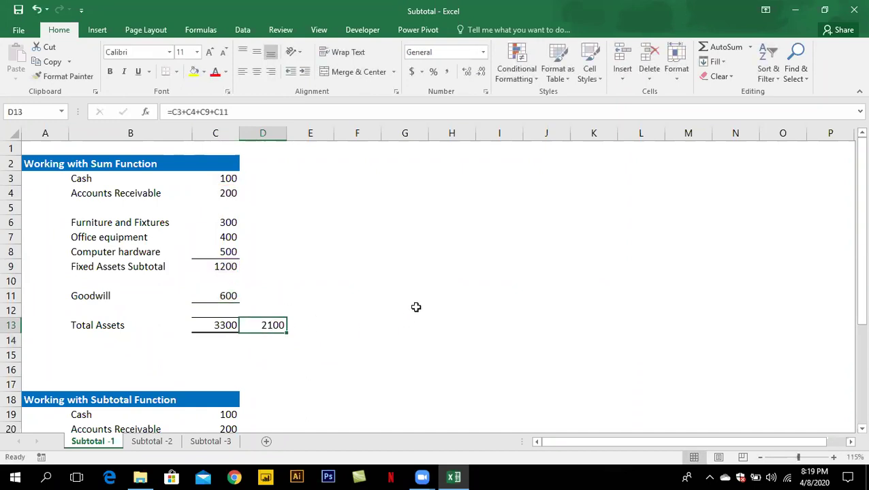
click(222, 324)
key(alt+equal)
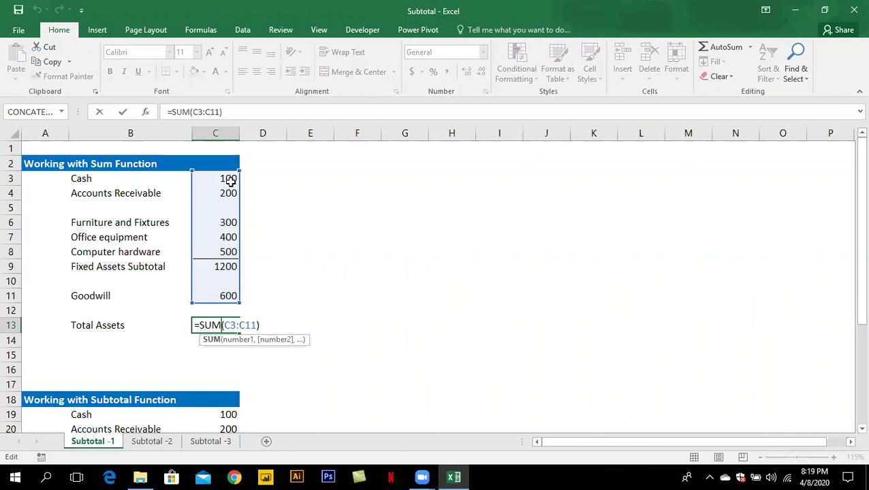
Commit C13's SUM total of 3300 and check C9's =SUM(C6:C8) subtotal formula
key(ctrl+Return)
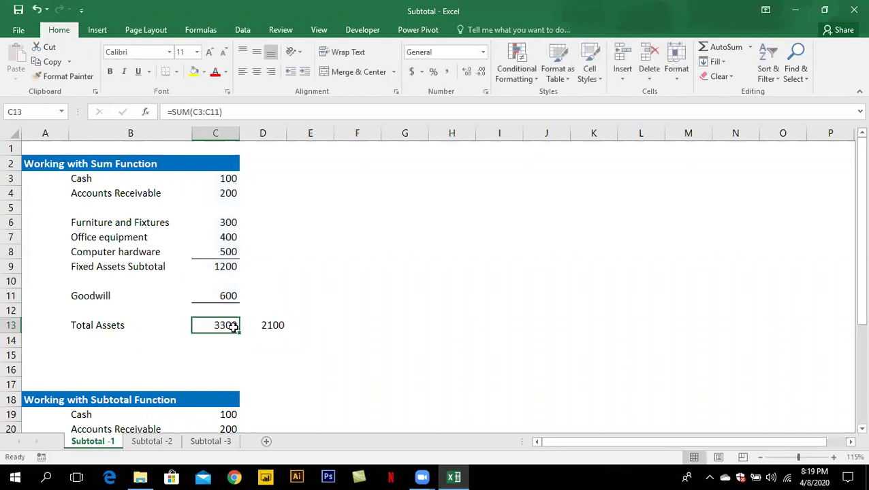
double_click(225, 327)
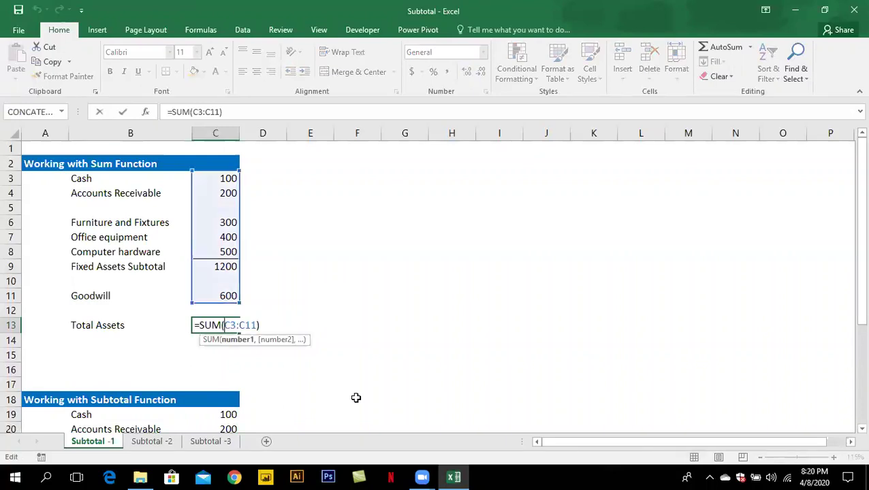
key(Escape)
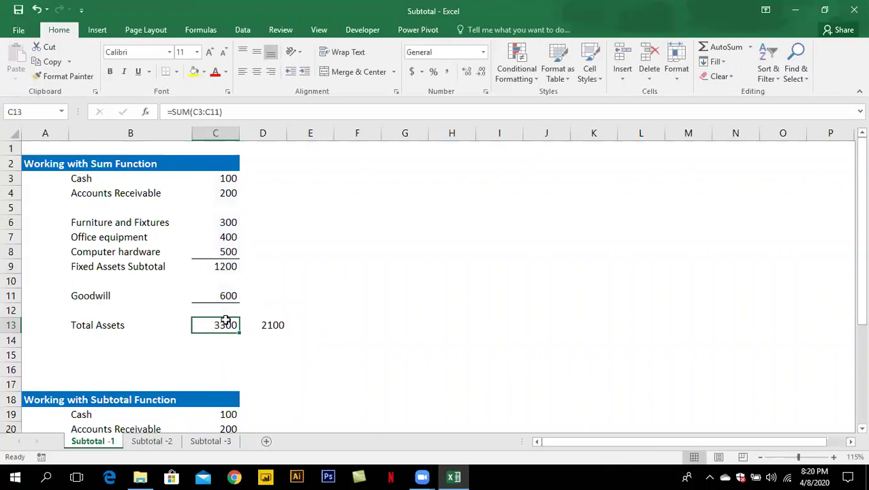
click(223, 267)
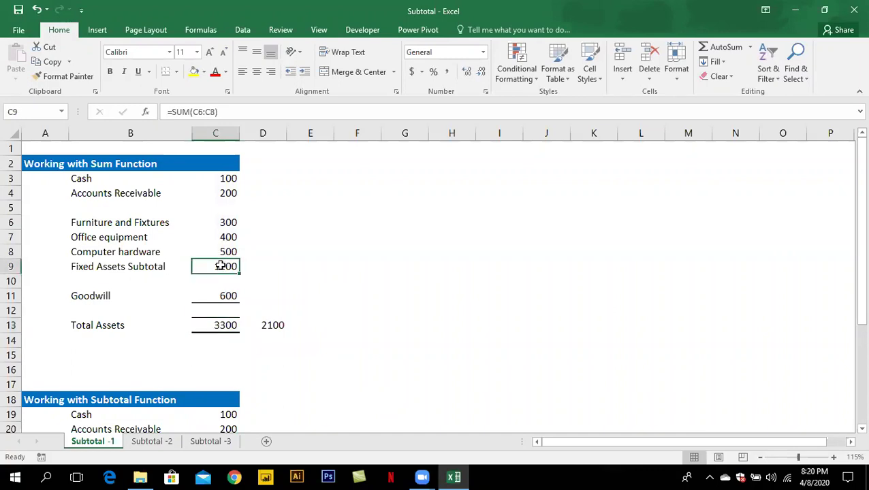
click(229, 326)
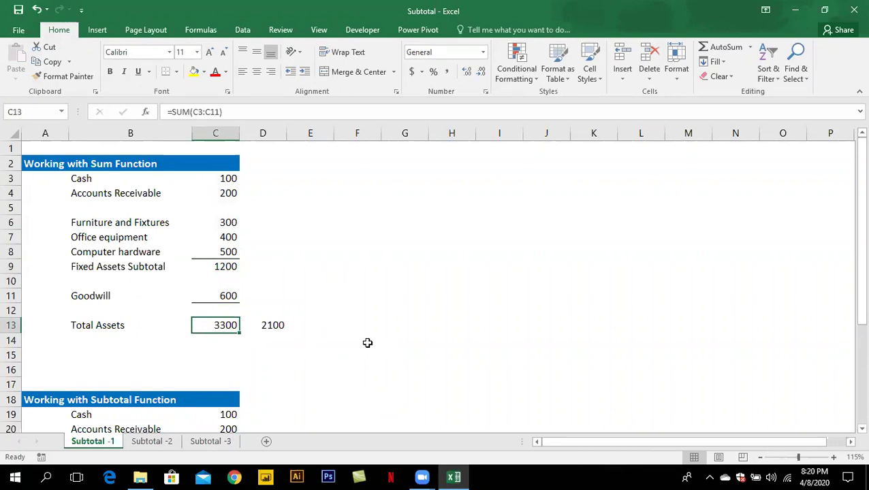
Review D13's =C3+C4+C9+C11 formula returning 2100, then reselect the C9 subtotal
key(Right)
key(F2)
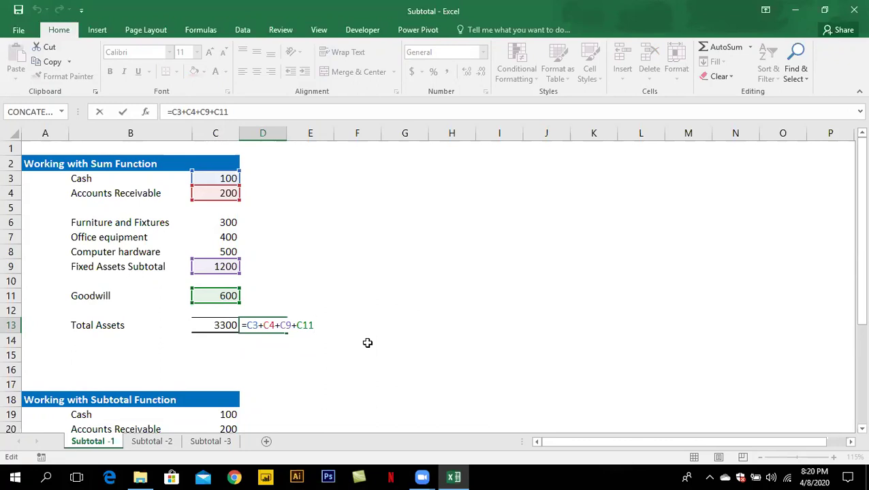
key(ctrl+Return)
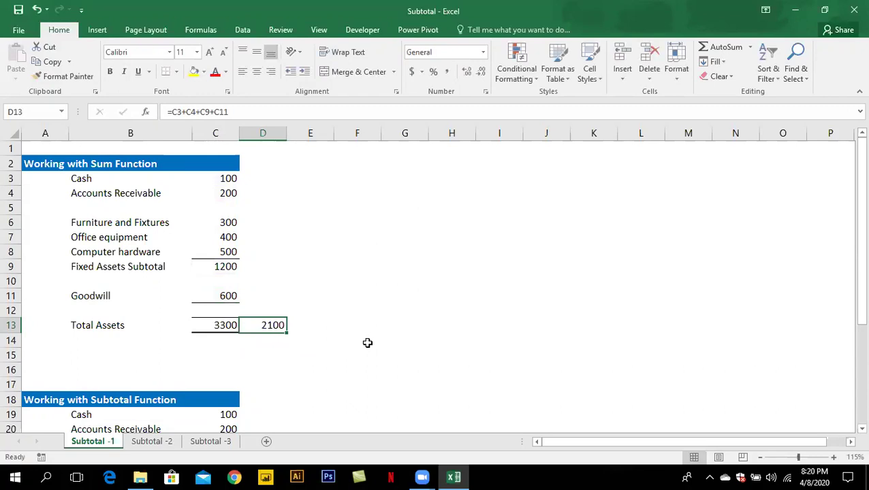
click(235, 266)
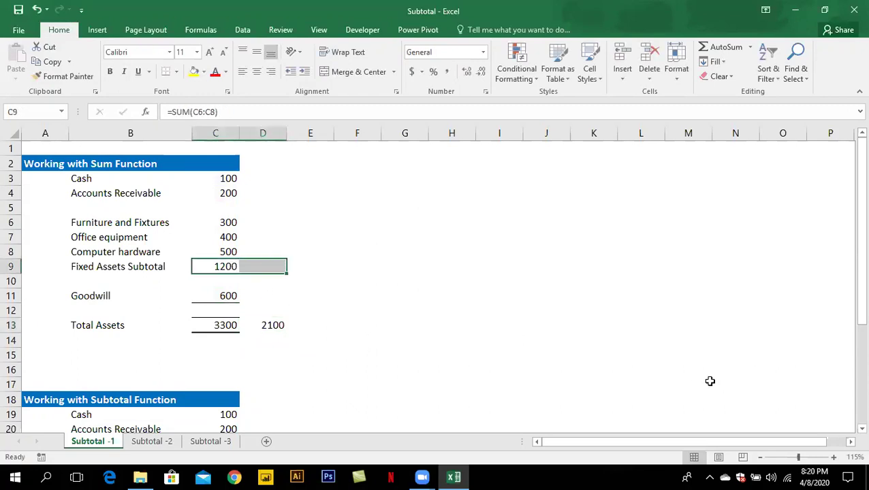
key(Left)
key(Right)
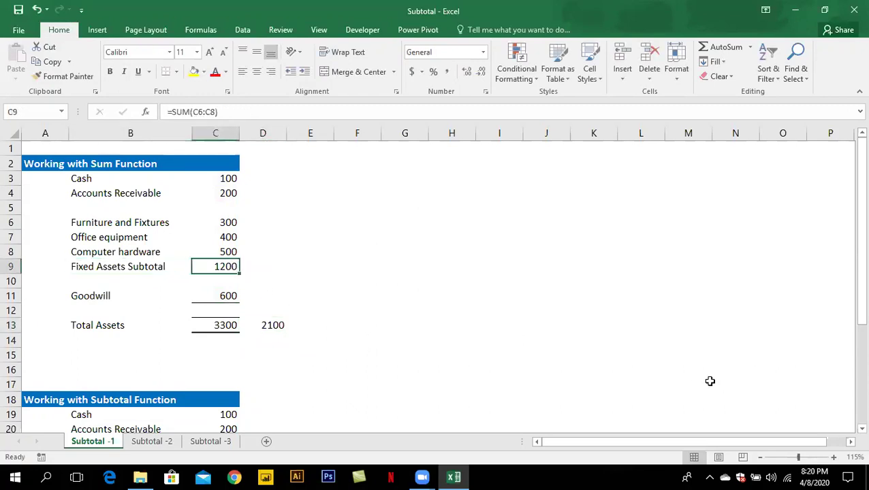
Replace the Fixed Assets Subtotal in C9 with =SUBTOTAL(9,C6:C8)
text(=subtot)
key(Tab)
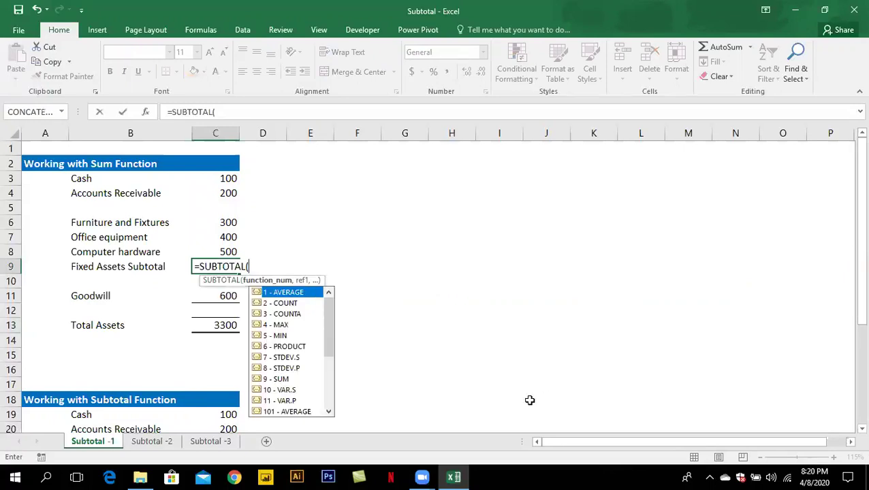
double_click(283, 379)
text(,)
drag(220, 224, 213, 251)
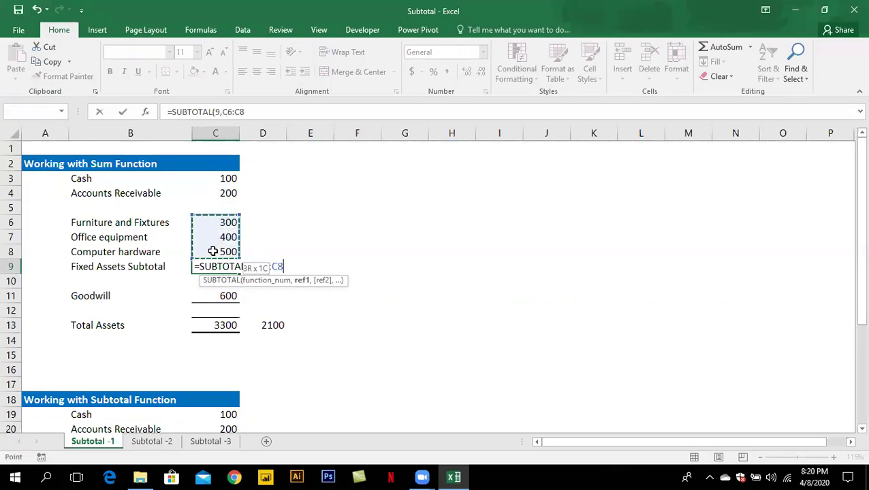
key(Return)
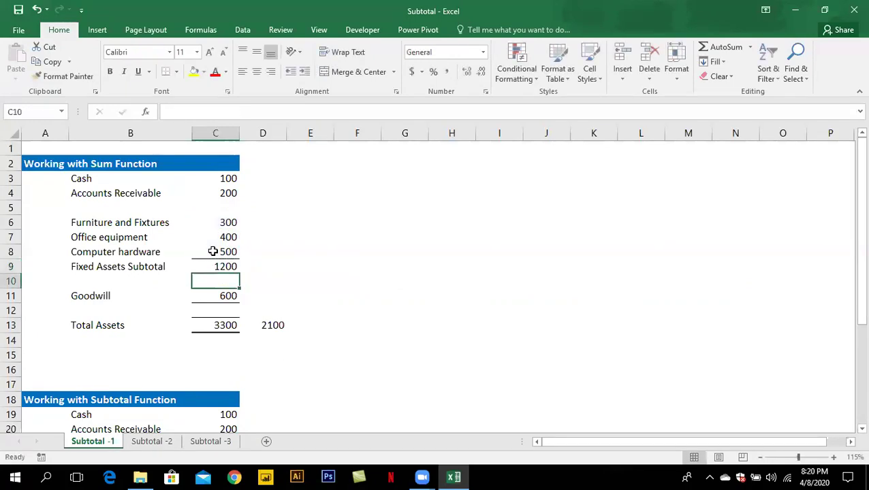
click(218, 265)
double_click(218, 266)
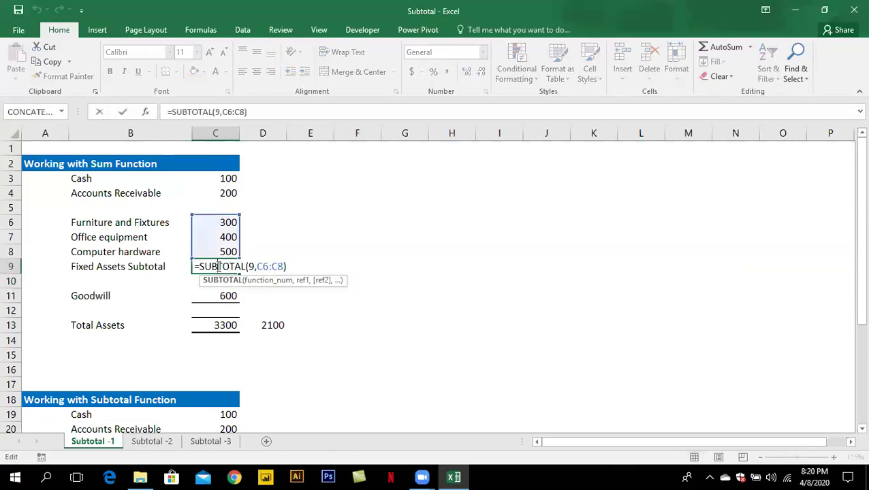
key(Escape)
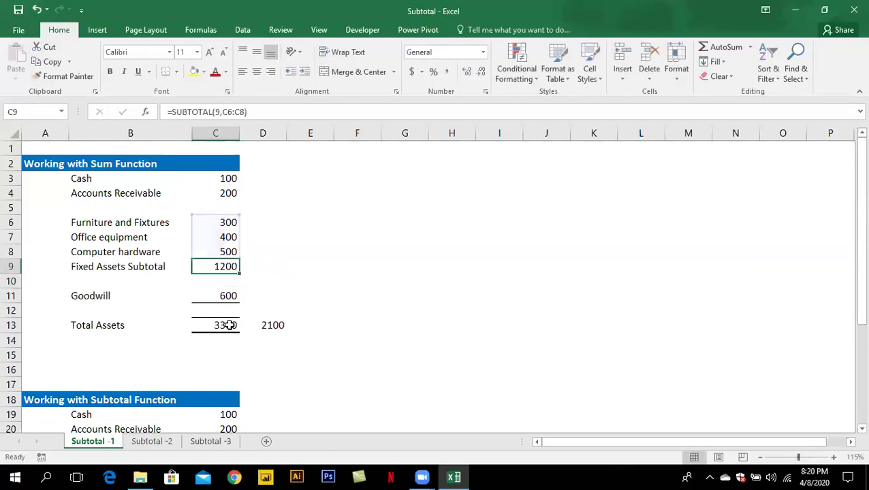
drag(227, 324, 250, 326)
Enter =SUBTOTAL(9,C3:C11) in the Total Assets cell C13
click(226, 326)
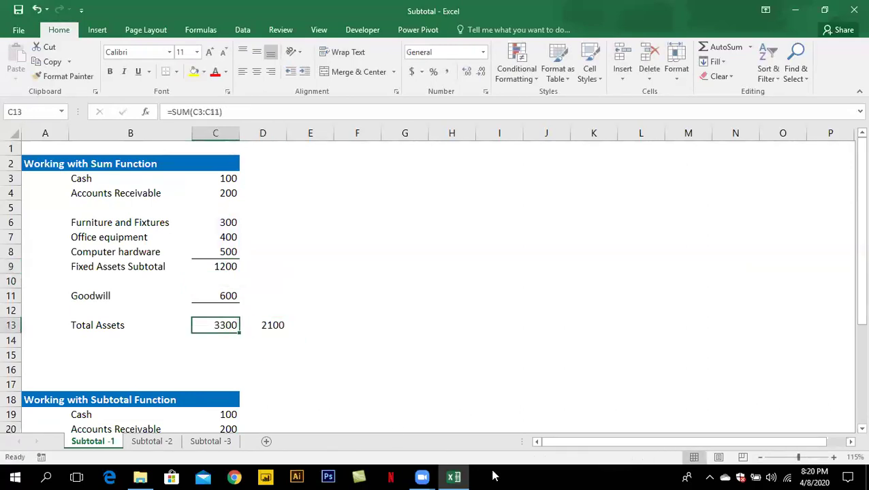
text(=sutb)
key(BackSpace)
key(BackSpace)
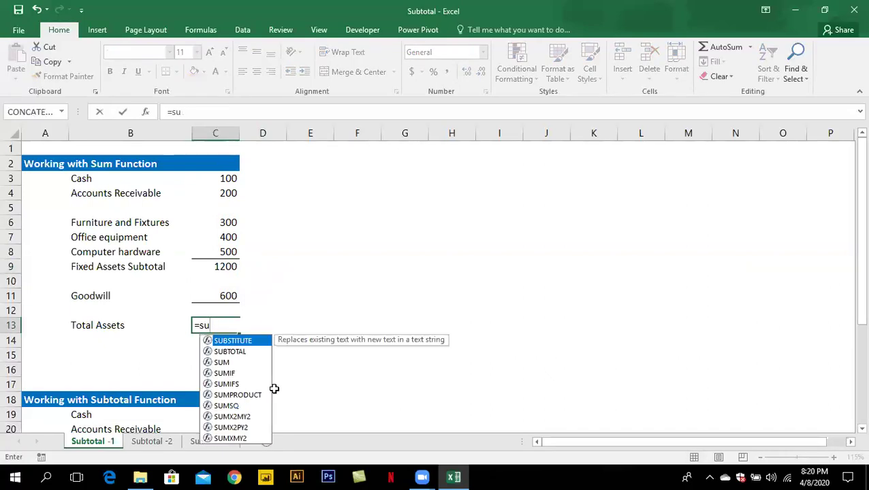
text(b)
key(Tab)
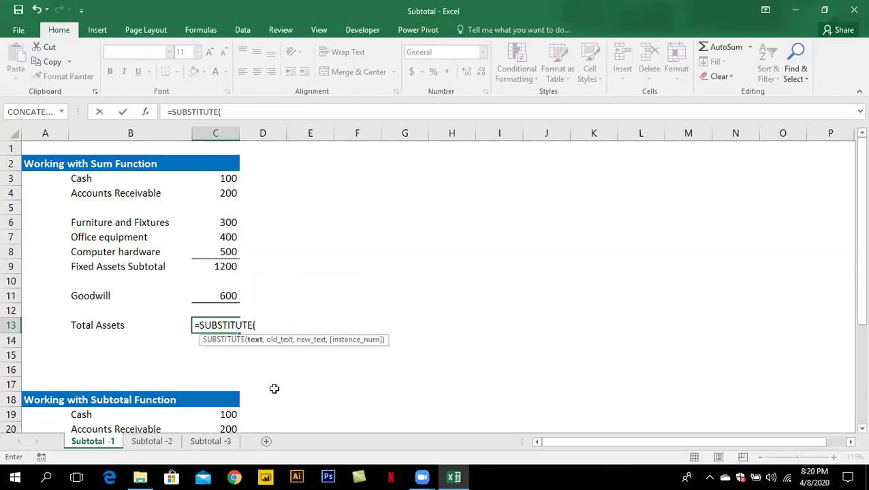
key(BackSpace)
key(BackSpace)
key(BackSpace)
key(BackSpace)
key(BackSpace)
key(BackSpace)
text(t)
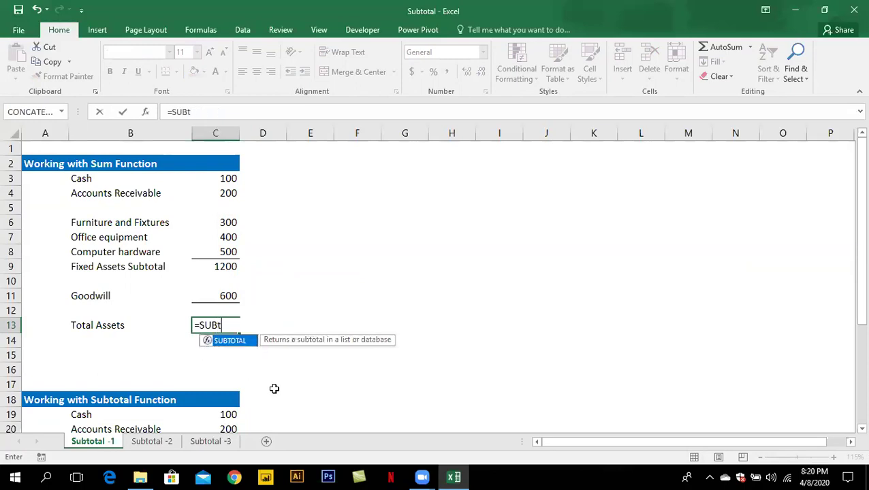
key(Tab)
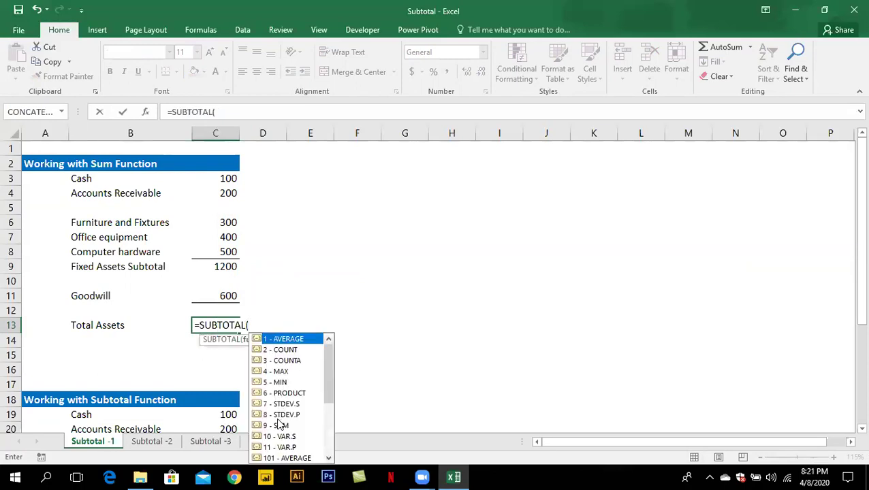
double_click(280, 425)
text(,)
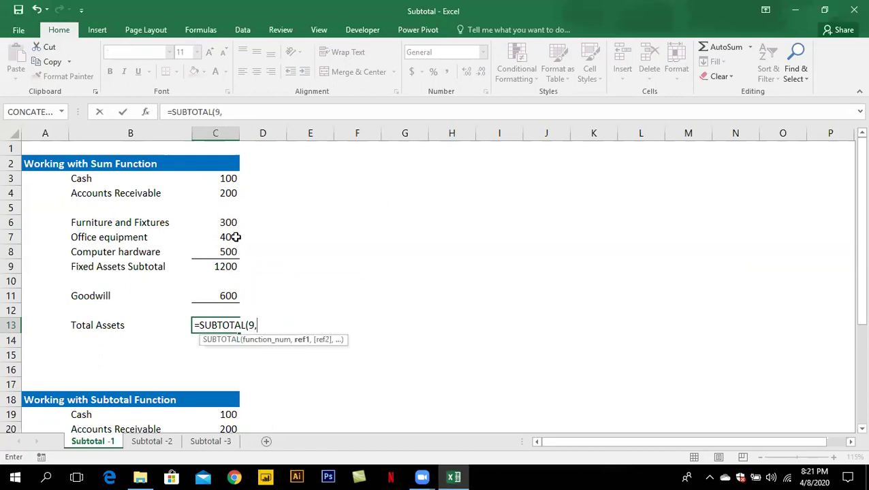
drag(227, 179, 232, 296)
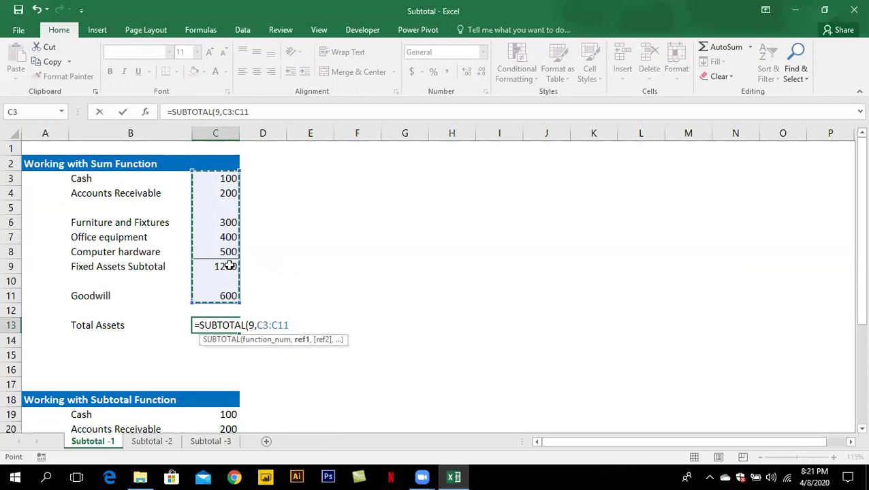
key(Return)
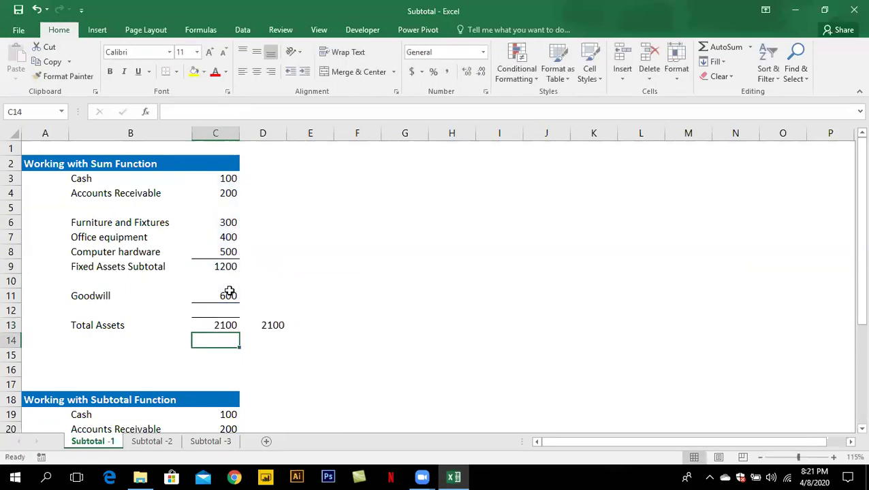
Review the SUBTOTAL formulas in C13 and C9, confirming Total Assets shows 2100
click(222, 325)
double_click(221, 326)
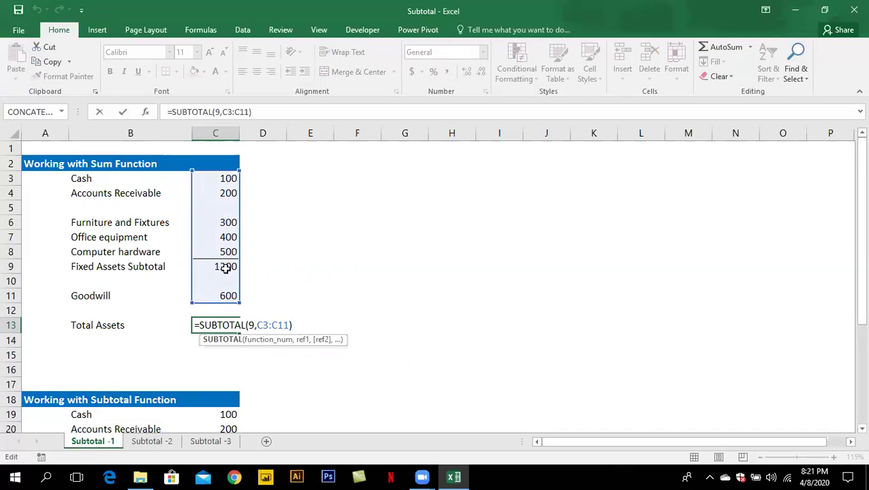
key(Escape)
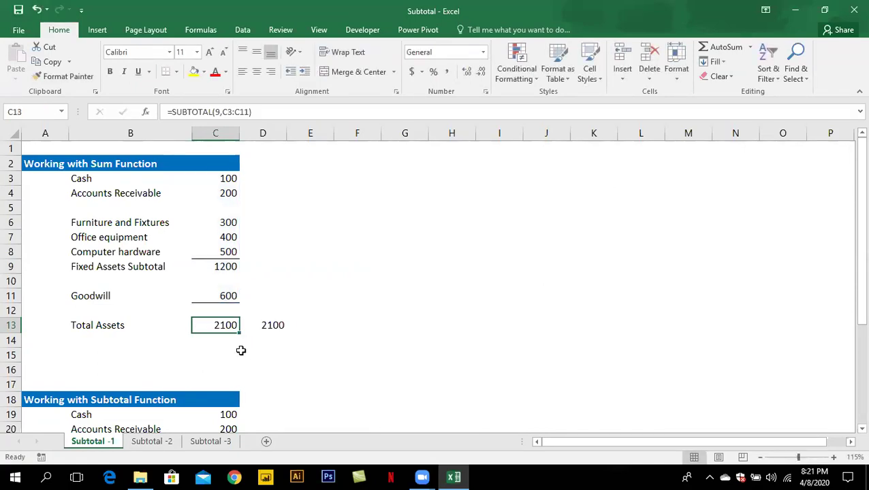
mouse_move(80, 178)
mouse_down()
mouse_move(175, 236)
mouse_move(227, 324)
mouse_up()
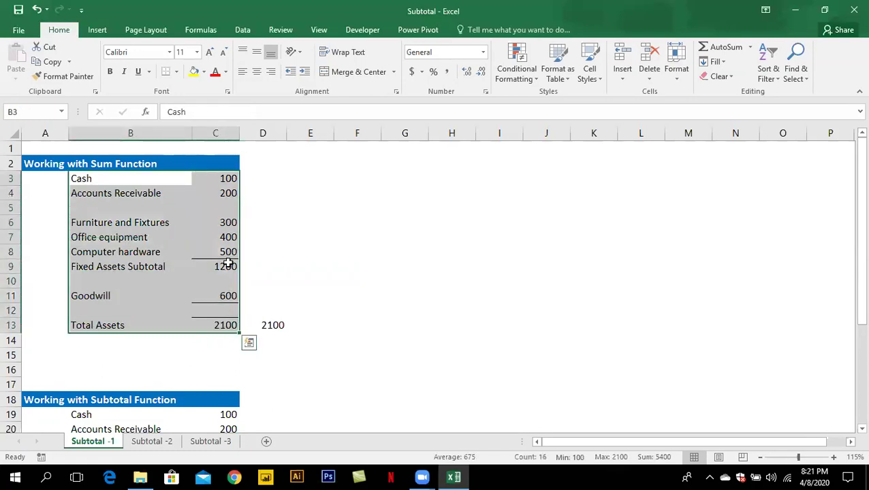
double_click(230, 266)
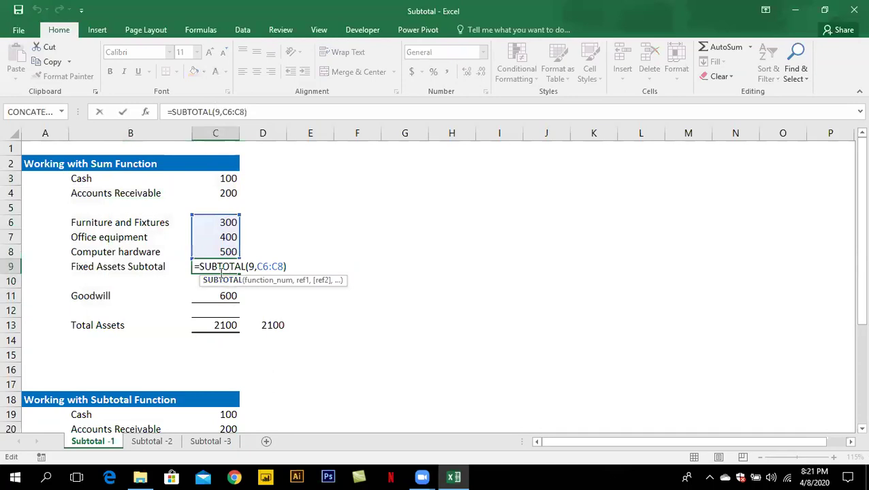
key(ctrl+Return)
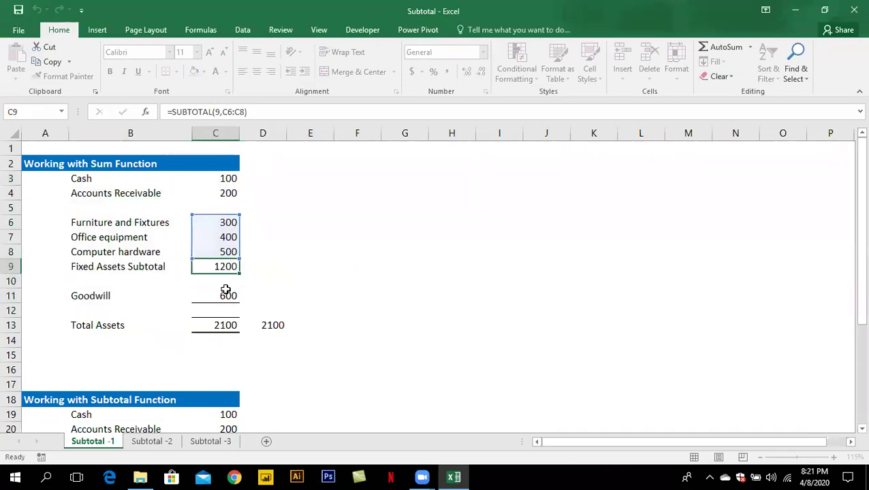
Recheck C13's formula, then go to the Subtotal -2 sheet's Region North table
click(227, 325)
key(alt+equal)
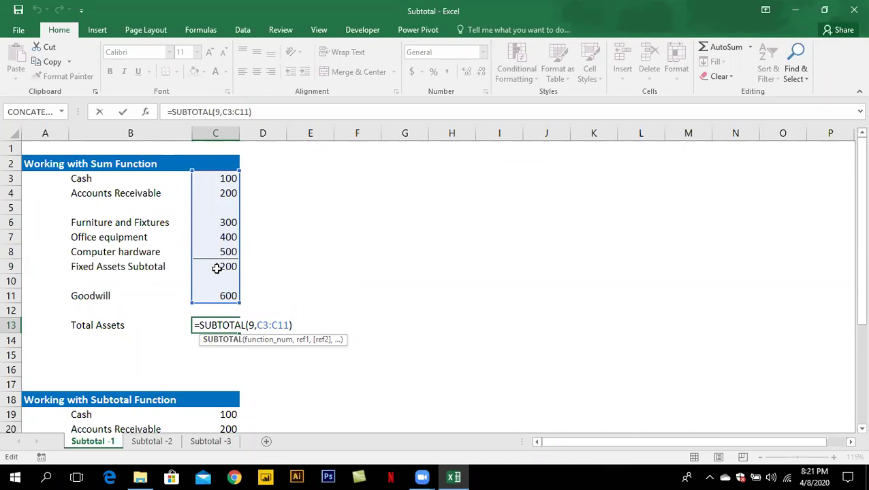
key(ctrl+Return)
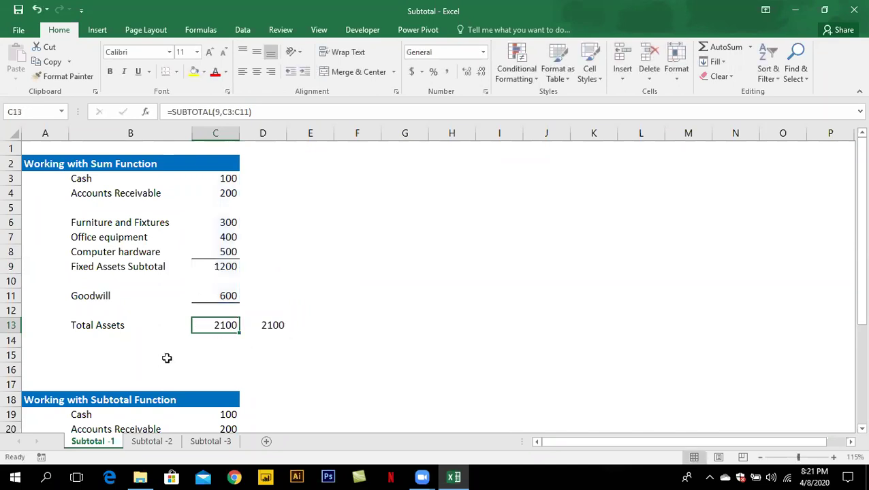
click(152, 442)
click(250, 324)
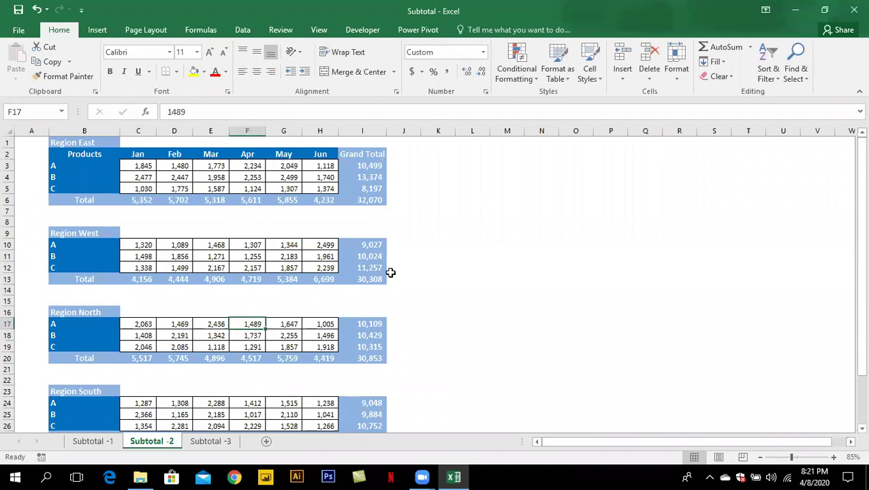
click(138, 165)
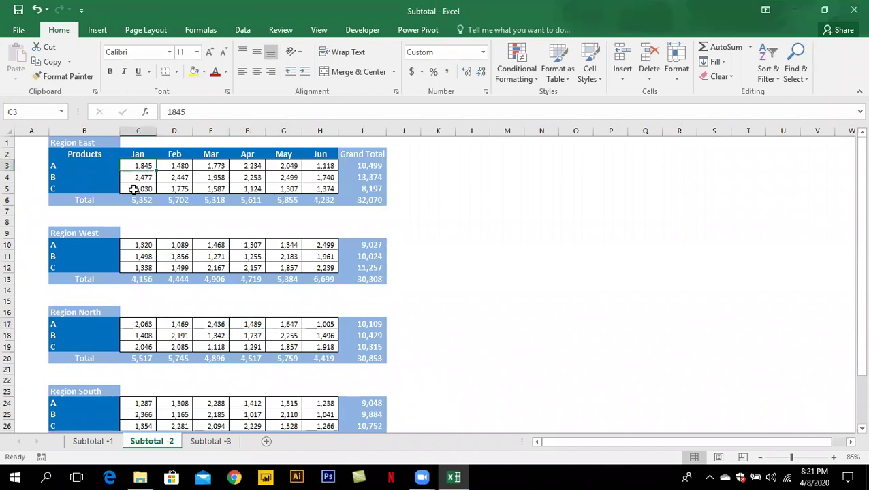
click(71, 153)
click(76, 143)
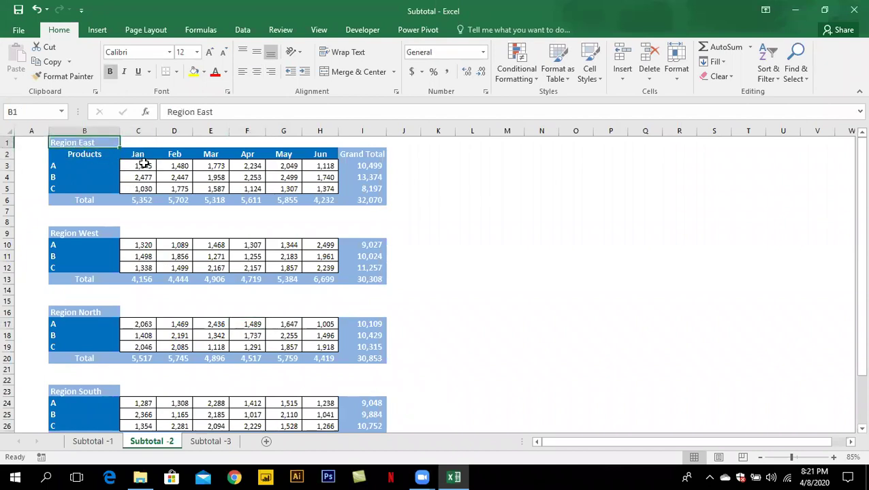
drag(143, 167, 310, 189)
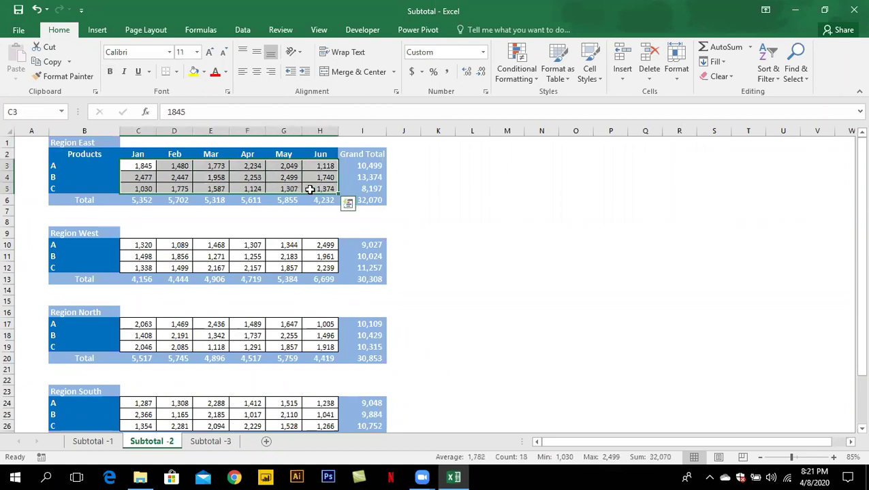
click(140, 200)
drag(167, 198, 310, 198)
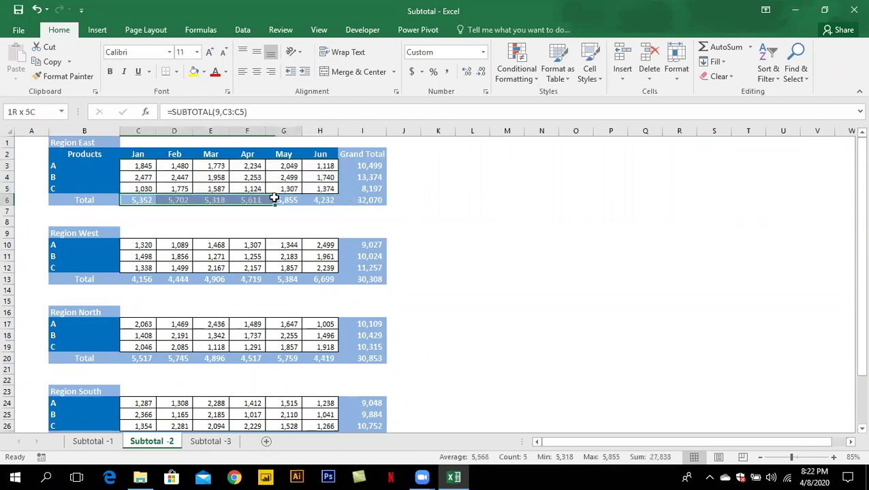
double_click(137, 200)
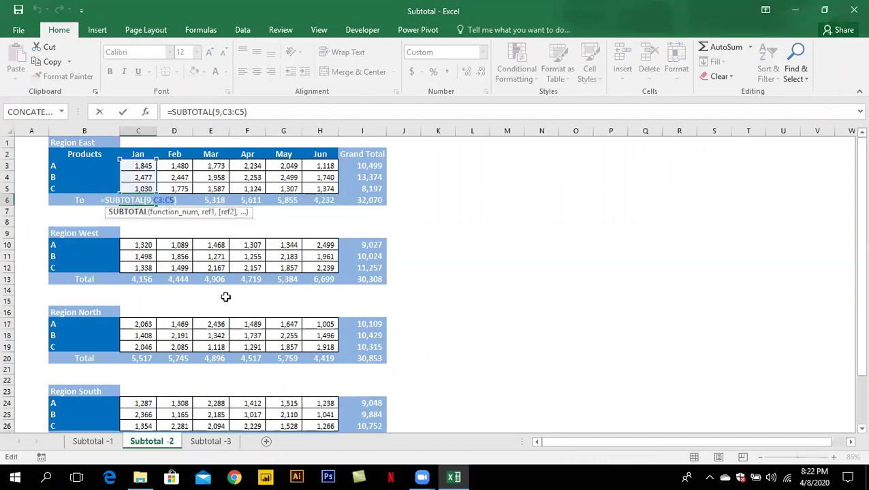
key(Escape)
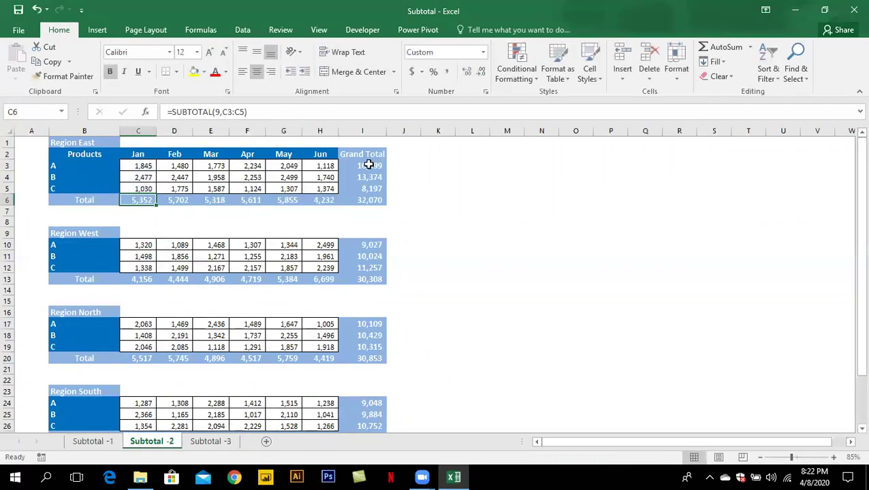
double_click(362, 166)
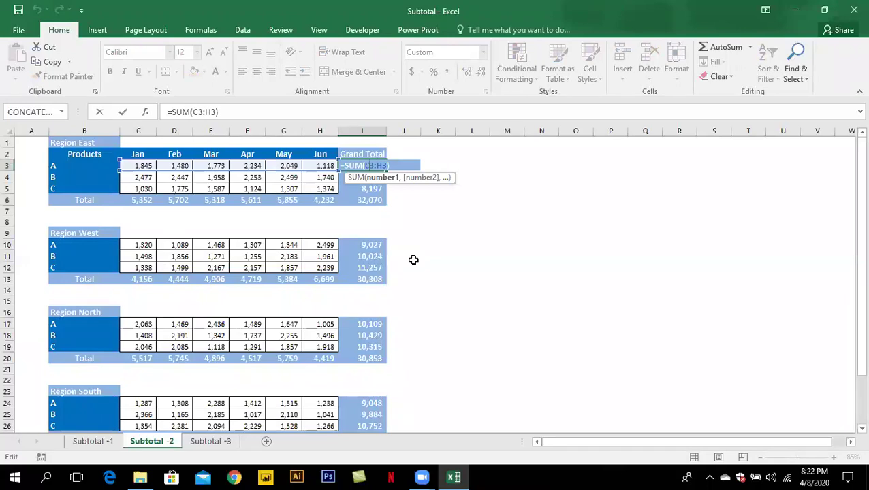
key(Escape)
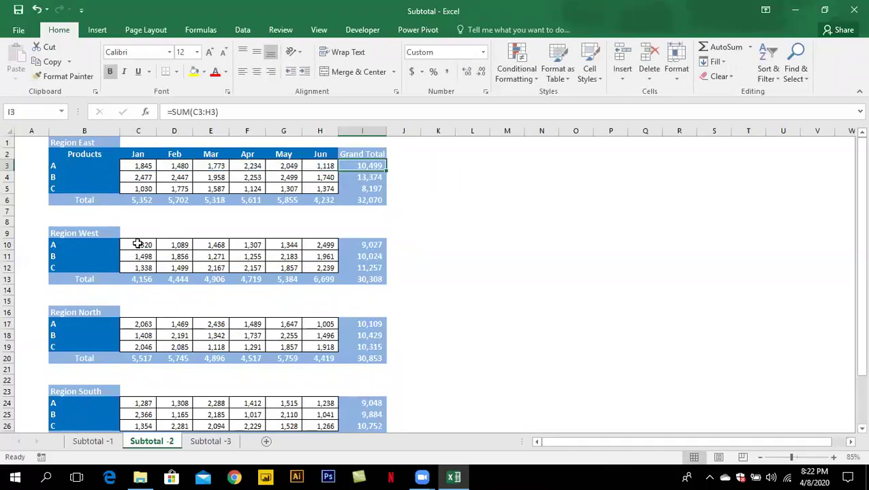
drag(137, 244, 320, 267)
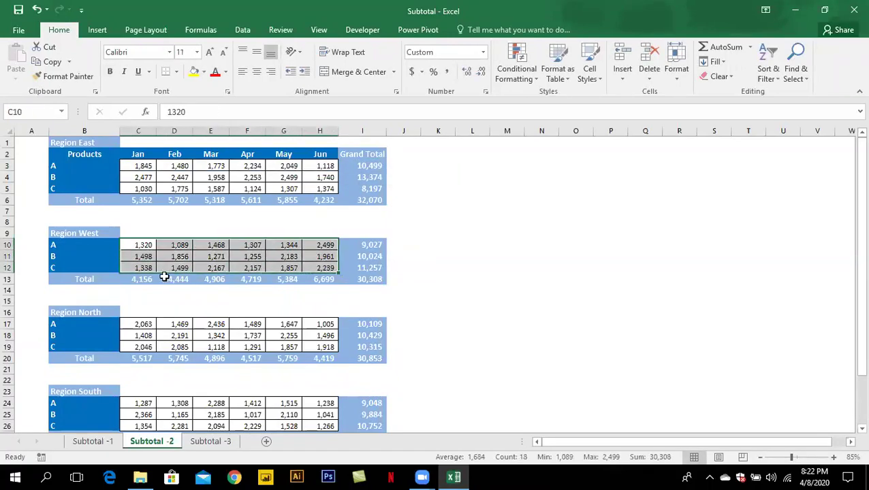
double_click(142, 278)
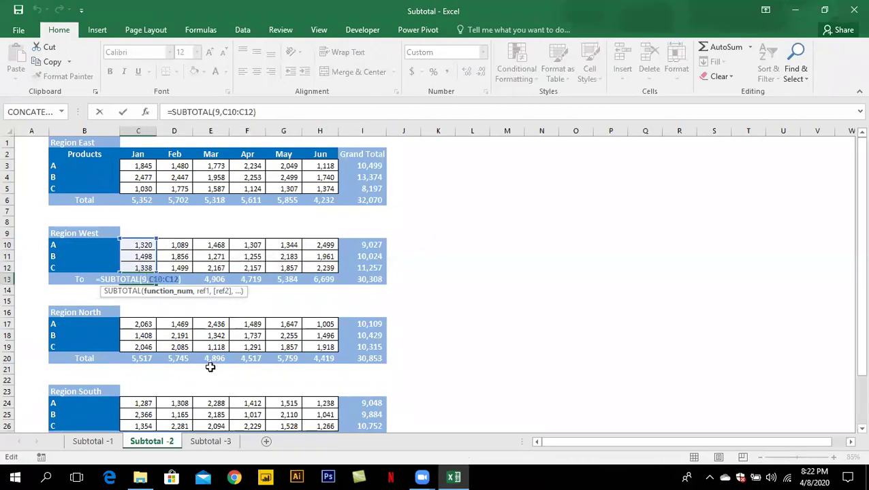
key(Escape)
scroll(139, 329, down, 1)
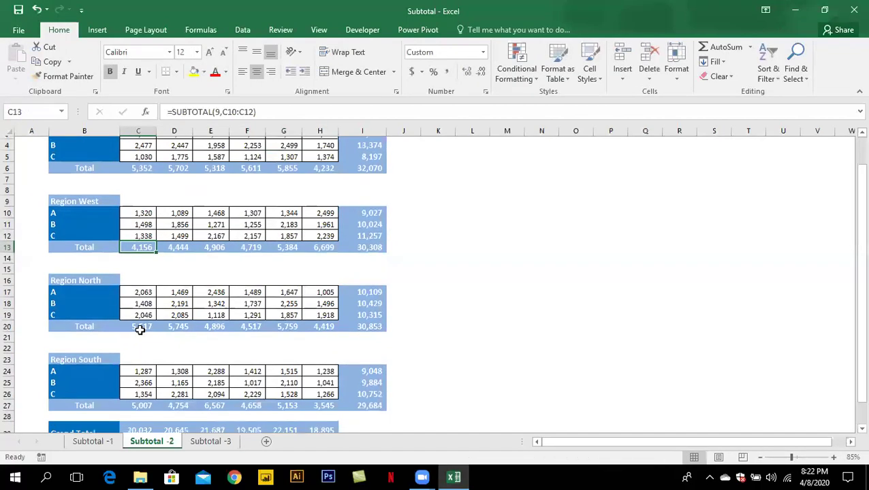
scroll(139, 329, down, 1)
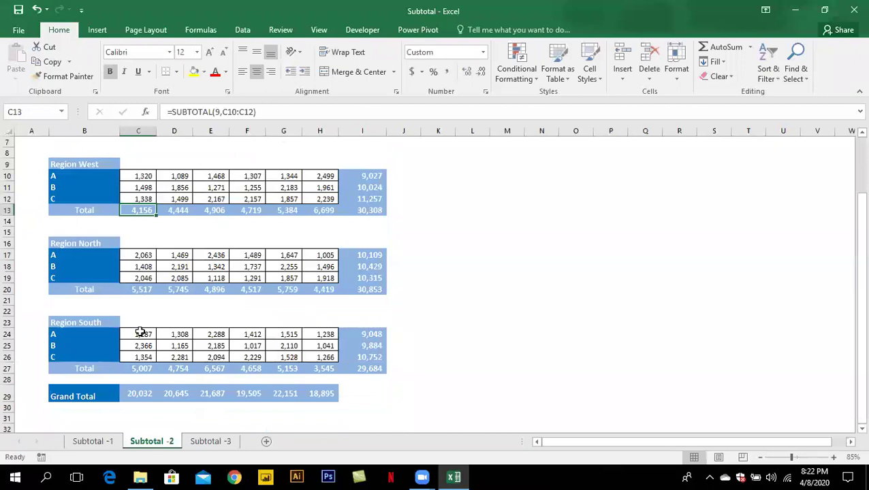
scroll(141, 332, up, 1)
scroll(140, 332, up, 1)
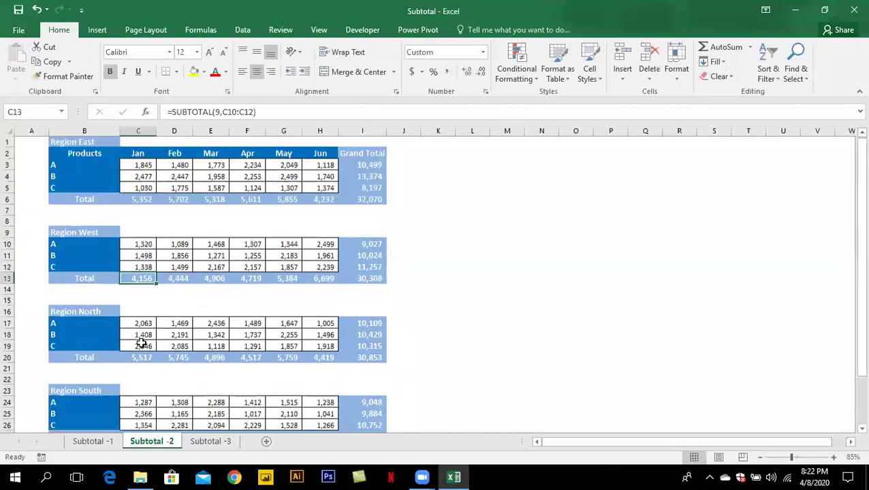
mouse_move(137, 157)
mouse_down()
mouse_move(359, 383)
mouse_move(368, 422)
mouse_up()
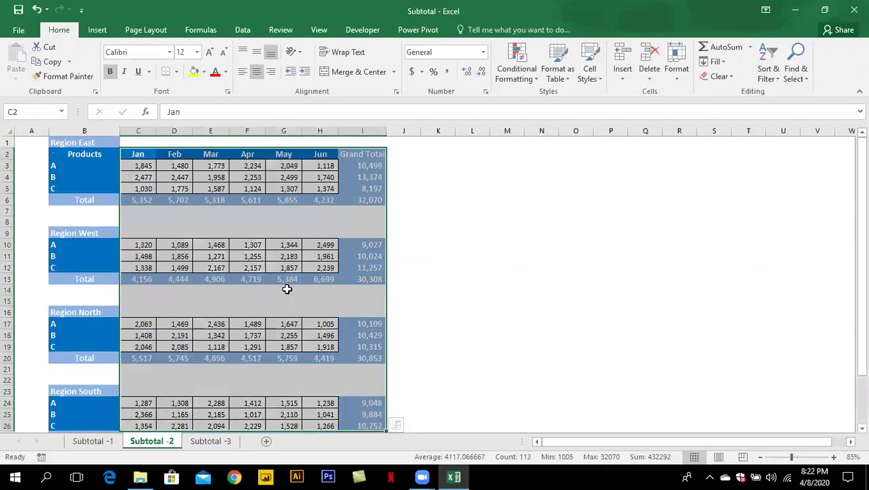
scroll(286, 290, down, 1)
scroll(235, 396, down, 1)
scroll(228, 398, down, 1)
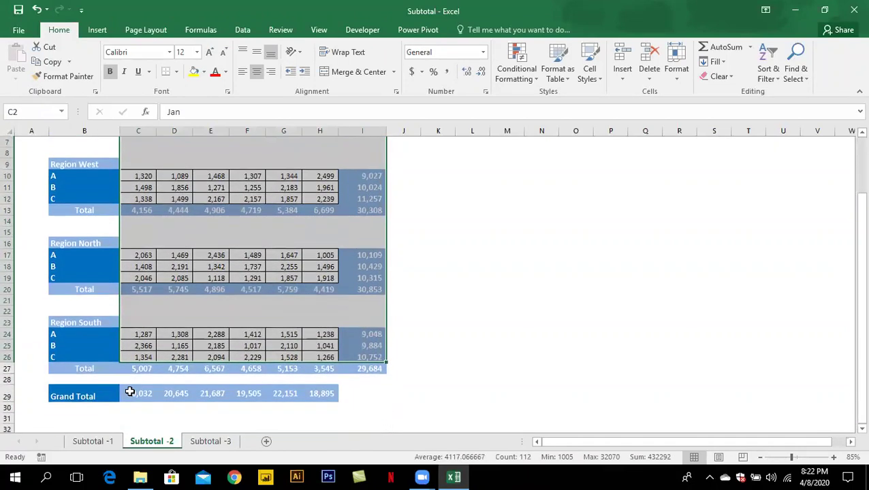
double_click(141, 394)
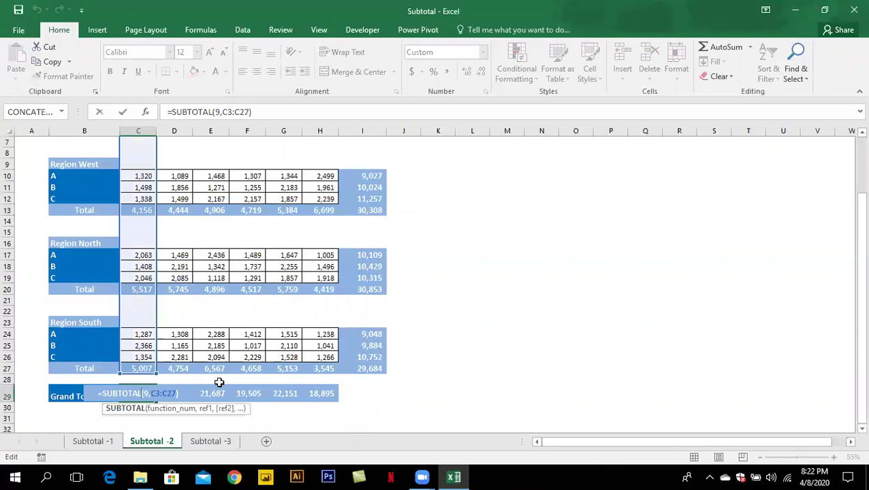
key(Escape)
Enter =C27+C20+C13+C6 in C30 to add the four regional Jan totals
click(143, 407)
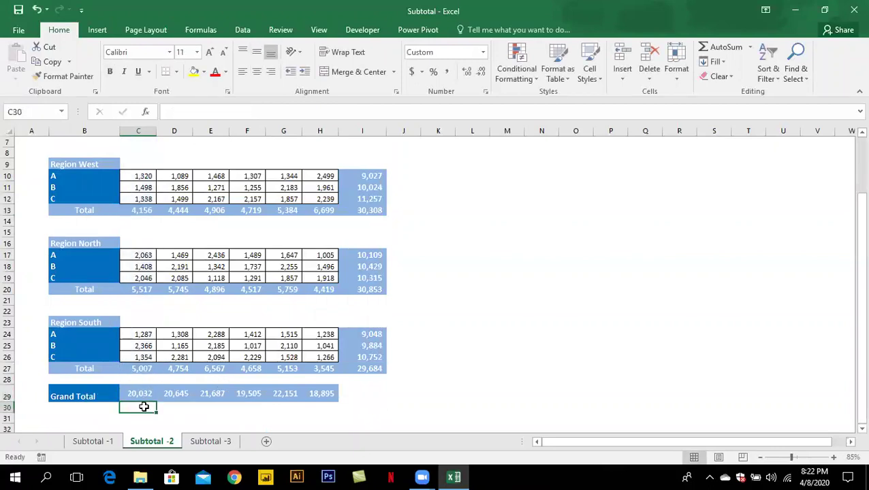
text(=)
click(128, 369)
text(+)
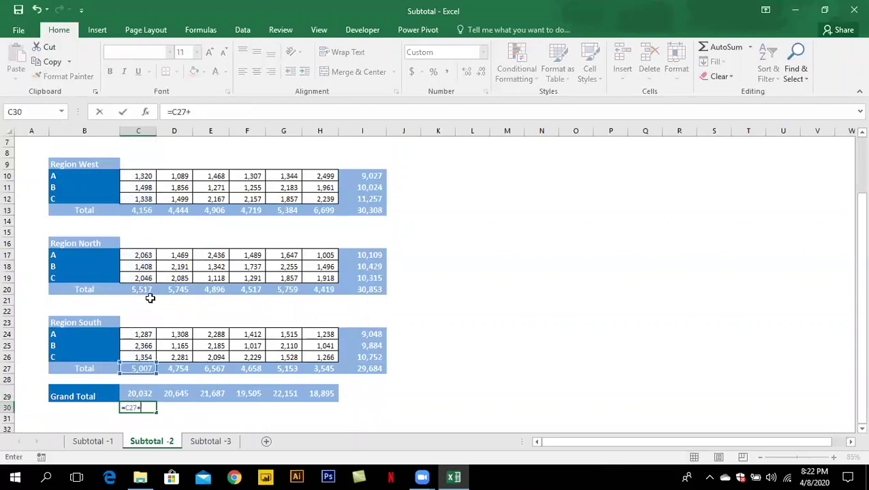
click(145, 287)
text(+)
click(143, 210)
text(+)
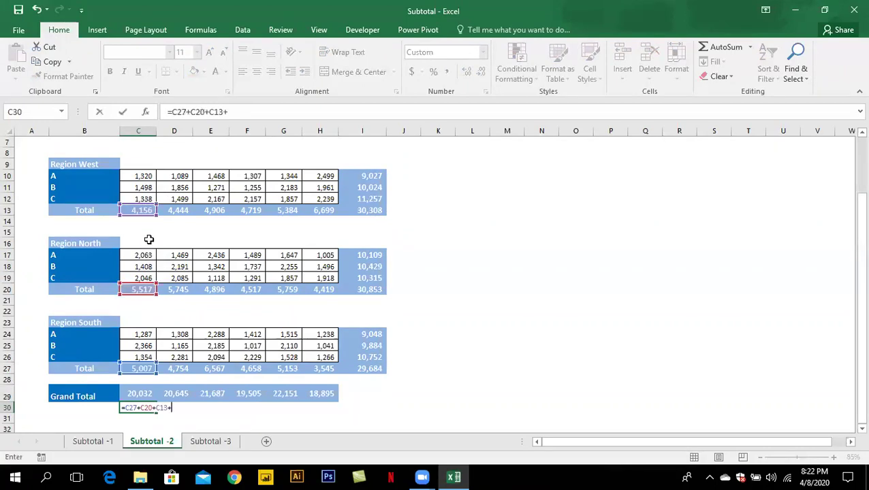
scroll(145, 245, up, 2)
click(142, 200)
key(Return)
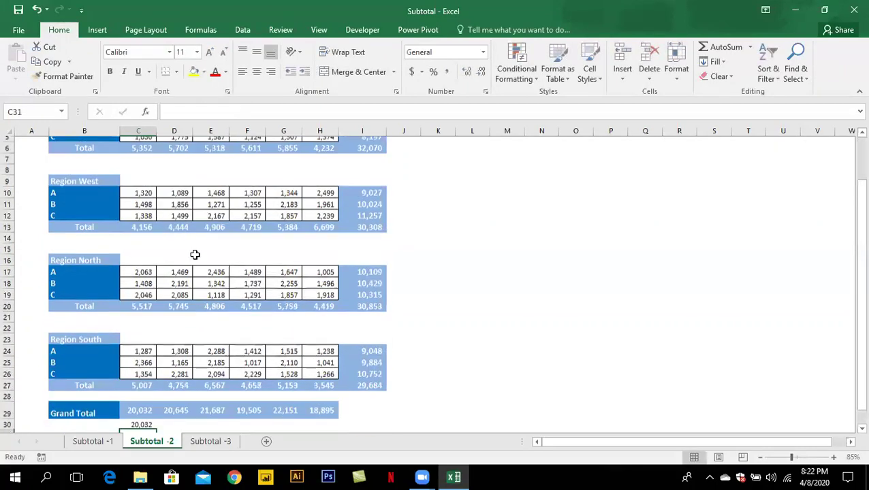
Compare C30's formula with the Grand Total's SUBTOTAL formula in C29, both 20,032
double_click(139, 406)
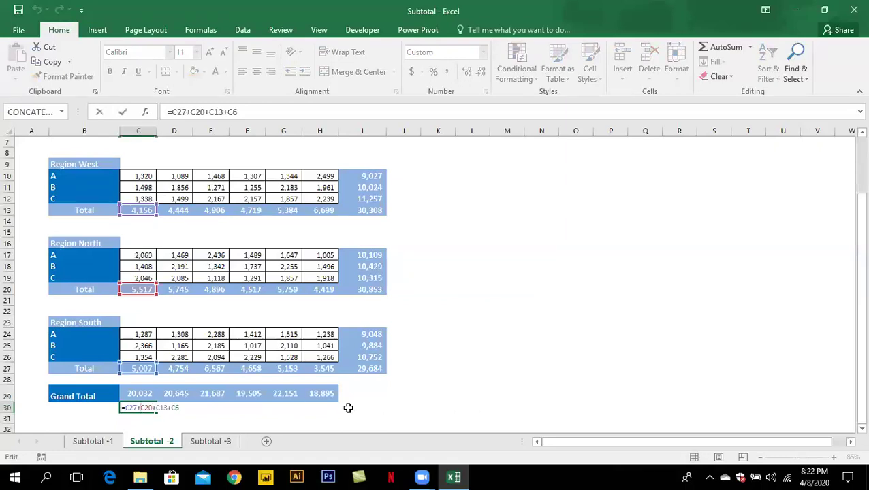
key(Escape)
click(143, 394)
double_click(150, 395)
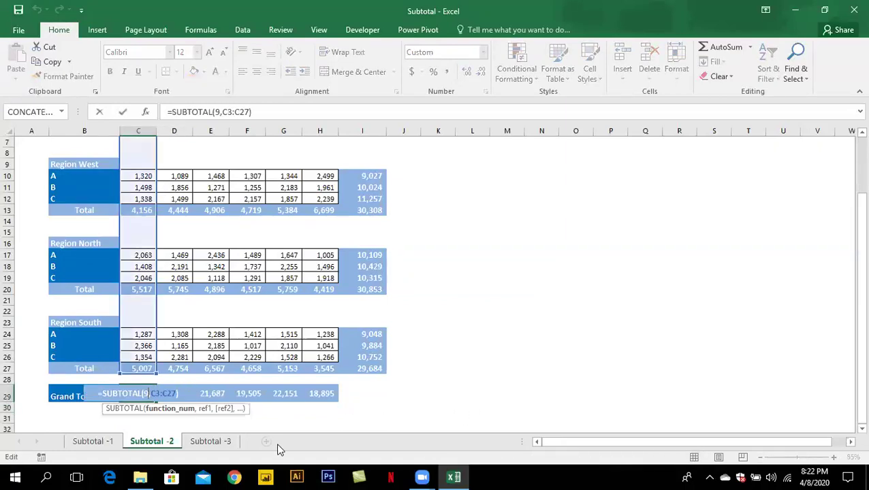
key(Escape)
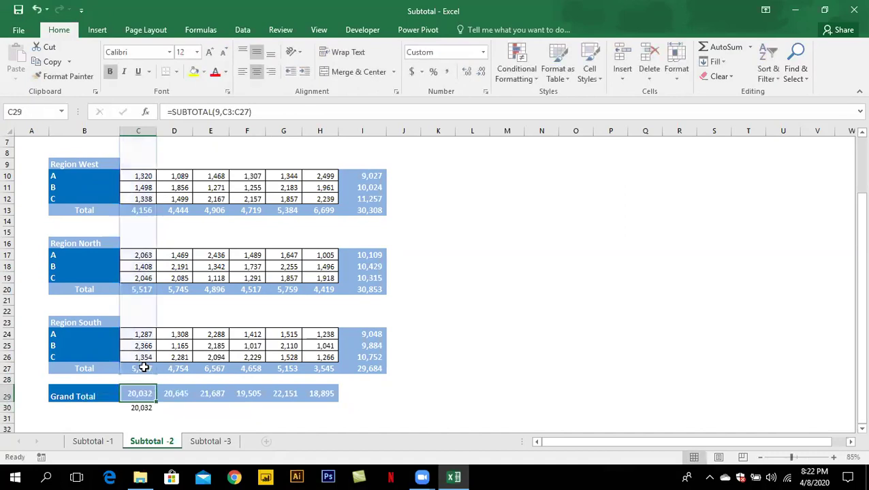
click(137, 407)
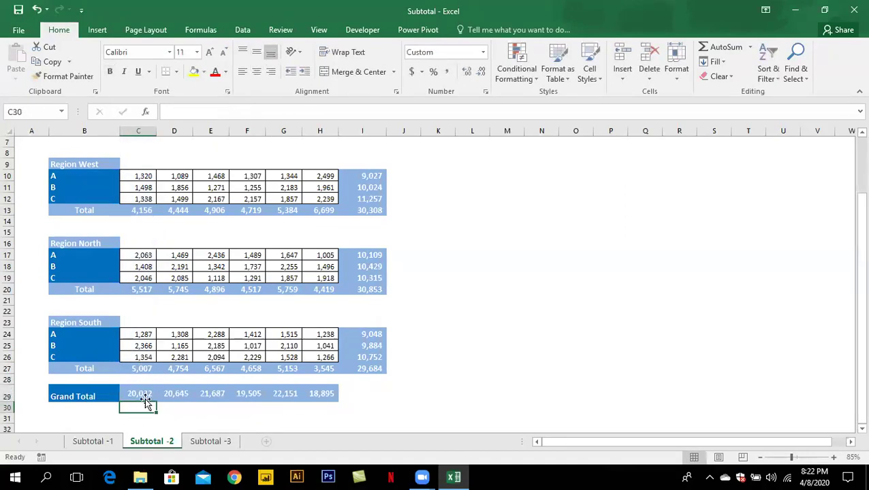
scroll(140, 381, up, 2)
click(138, 154)
Inspect the SUBTOTAL(9, formula in the East Jan total cell C6
drag(195, 241, 343, 380)
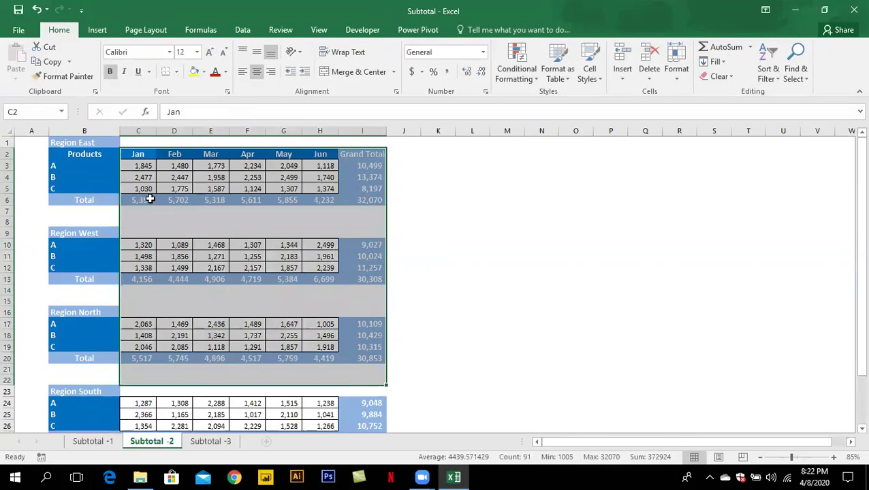
double_click(149, 199)
drag(104, 200, 158, 203)
key(ctrl+c)
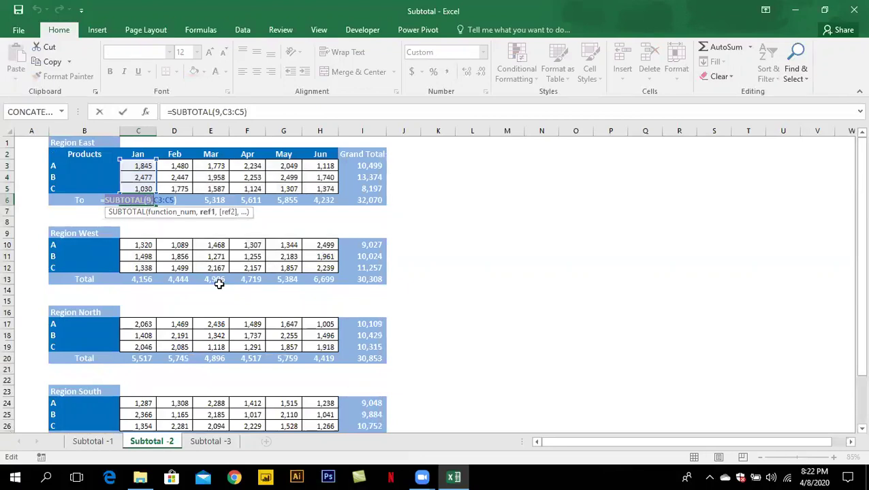
key(Escape)
Replace all 16 SUBTOTAL(9, occurrences in the region tables with Sum(, then check C6
mouse_move(138, 154)
mouse_down()
mouse_move(268, 320)
mouse_move(368, 414)
mouse_move(374, 382)
mouse_up()
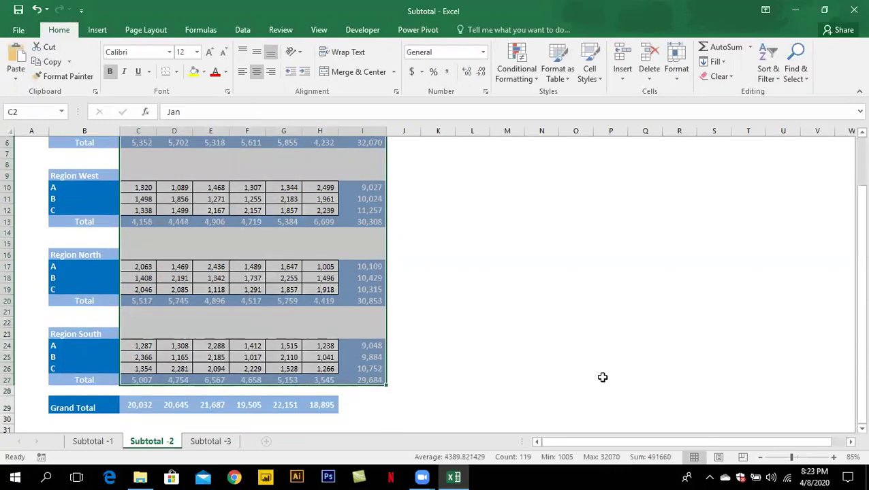
key(ctrl+h)
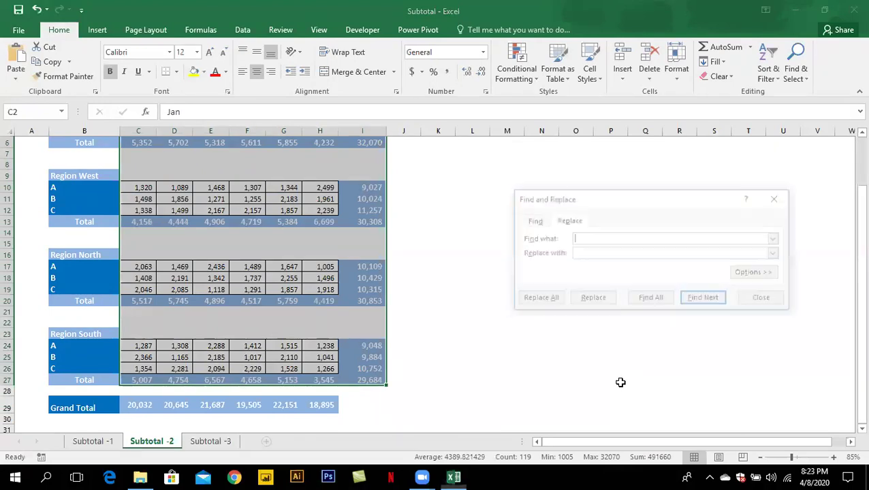
text(SUBTOTAL(9,)
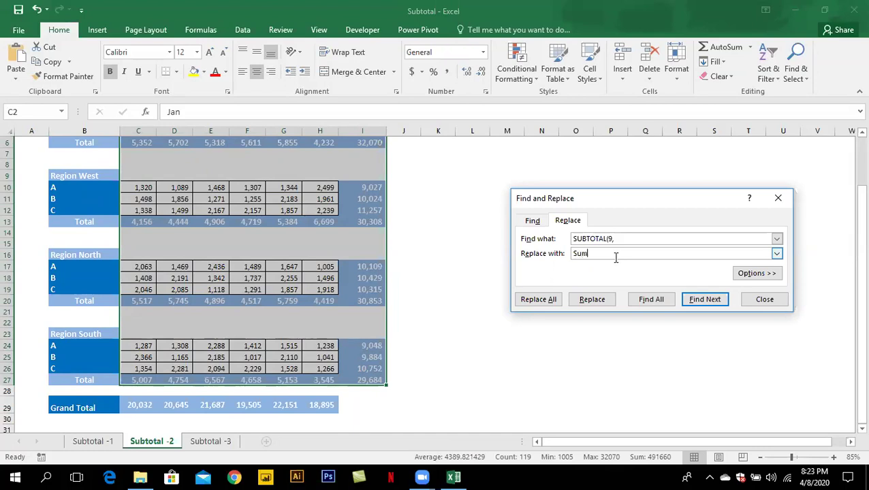
text(()
click(549, 299)
click(445, 272)
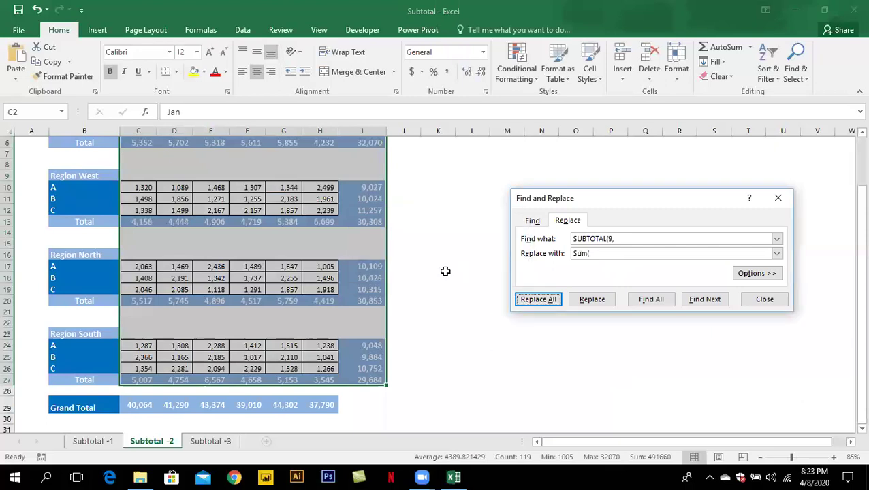
click(756, 301)
click(204, 232)
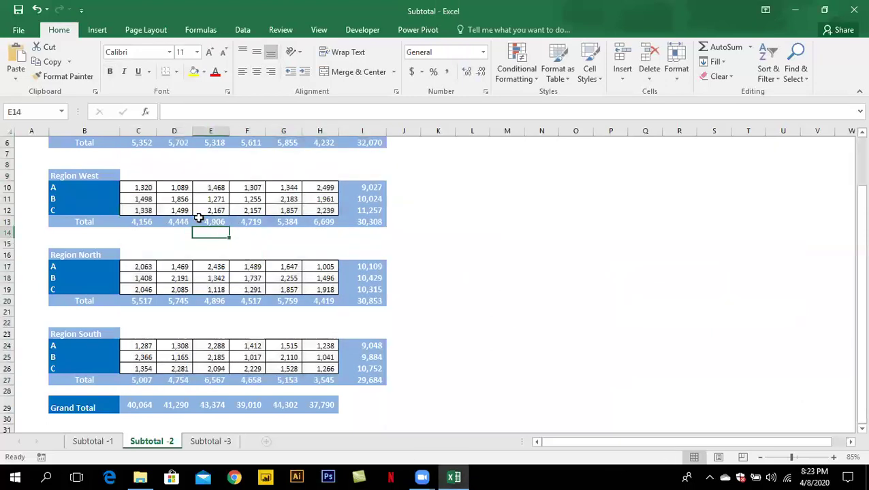
scroll(197, 217, up, 1)
double_click(139, 177)
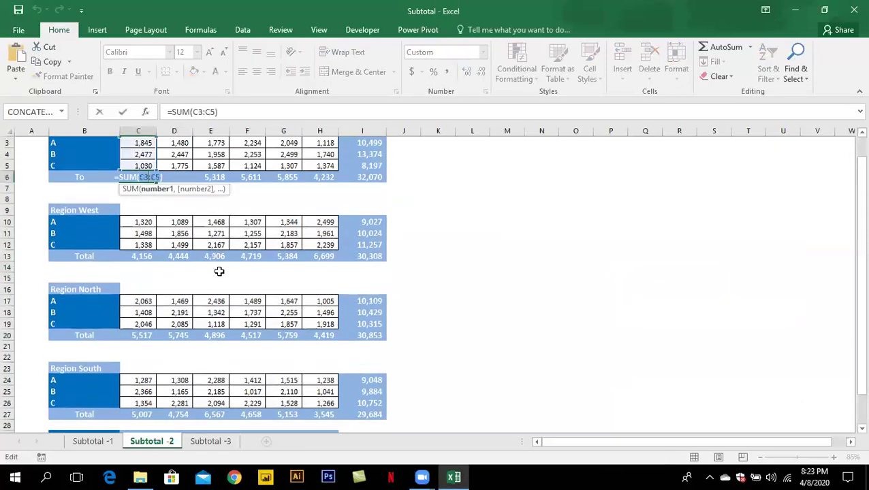
Check that the C6, D6, E6 and C13 region totals now use SUM
key(Return)
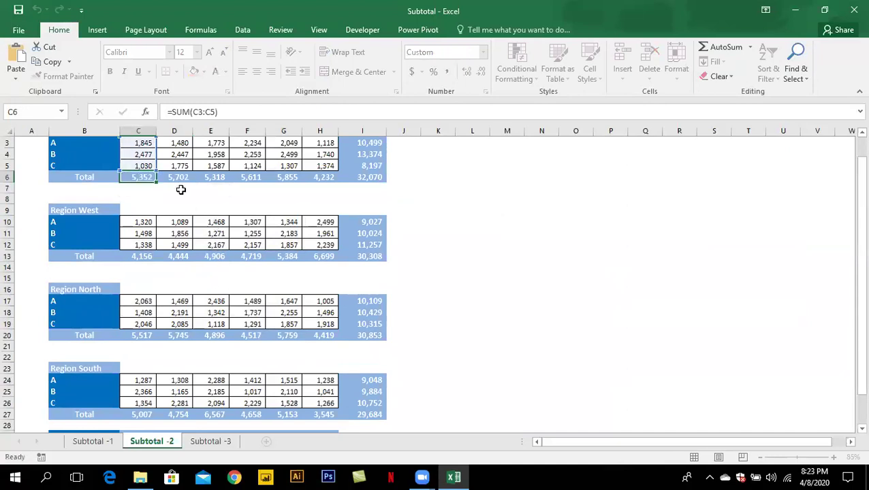
double_click(146, 178)
scroll(147, 178, up, 1)
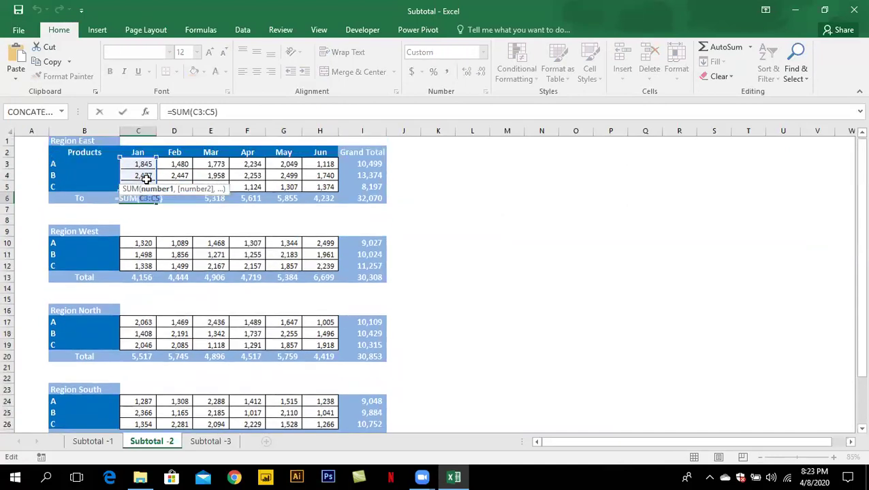
scroll(145, 180, up, 1)
key(Escape)
double_click(176, 200)
key(Escape)
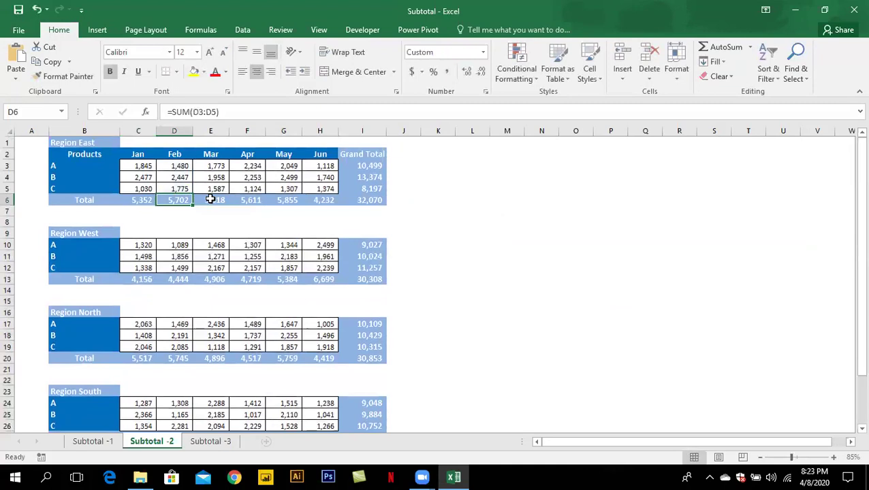
double_click(214, 200)
key(Escape)
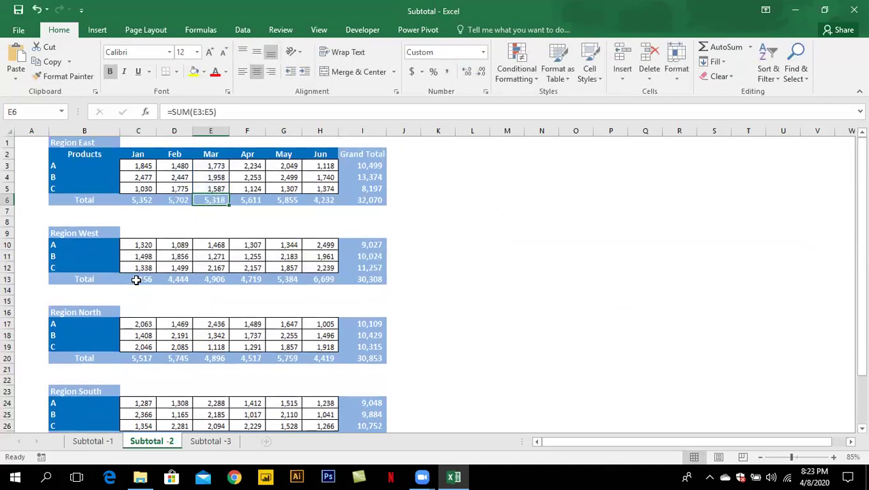
double_click(136, 280)
key(Escape)
scroll(136, 280, down, 1)
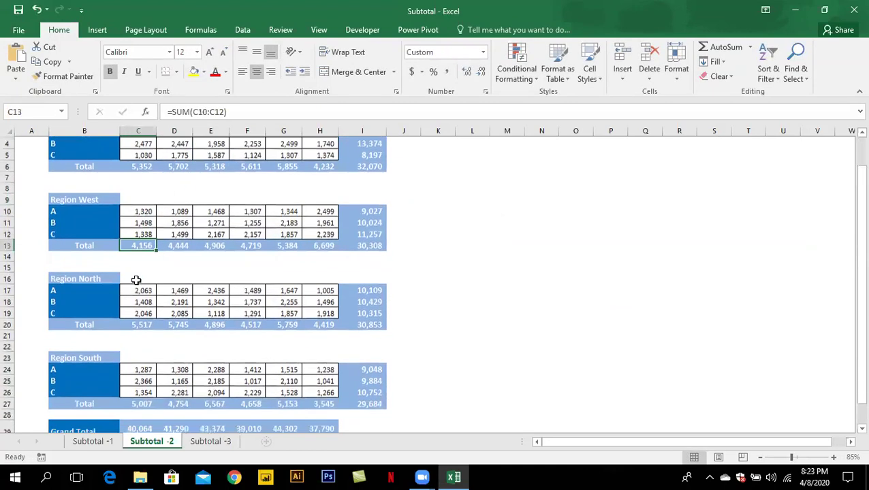
scroll(136, 280, down, 2)
Set the C29 Grand Total to =SUBTOTAL(9,C3:C27), returning 40,064
double_click(140, 359)
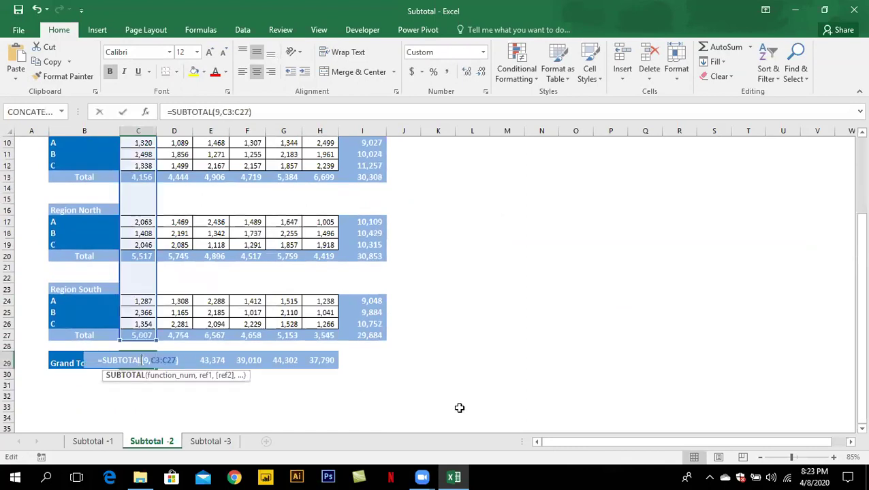
scroll(459, 408, up, 1)
scroll(459, 407, up, 1)
scroll(460, 408, up, 1)
scroll(460, 408, up, 1)
scroll(460, 408, down, 1)
scroll(460, 408, down, 1)
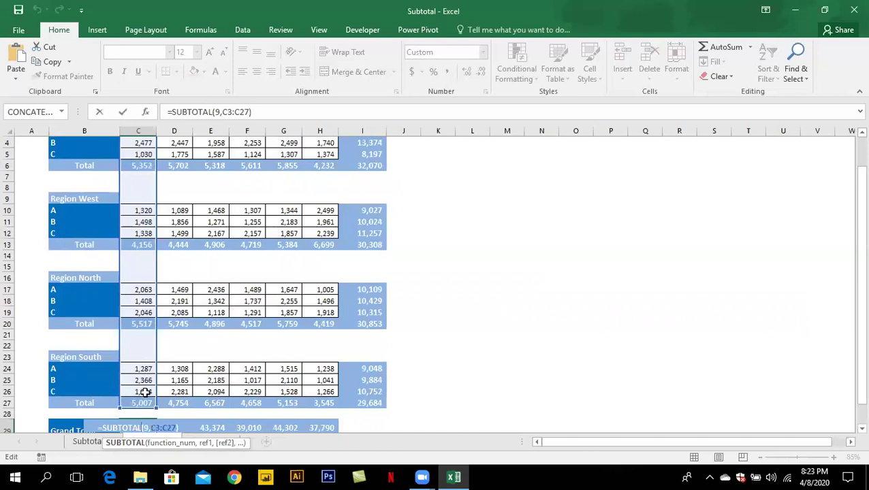
scroll(146, 408, down, 1)
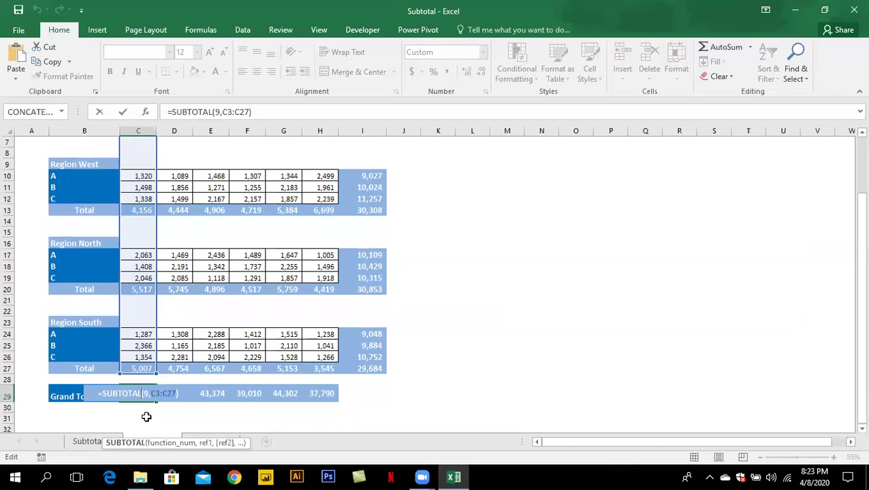
key(ctrl+Return)
scroll(342, 395, up, 1)
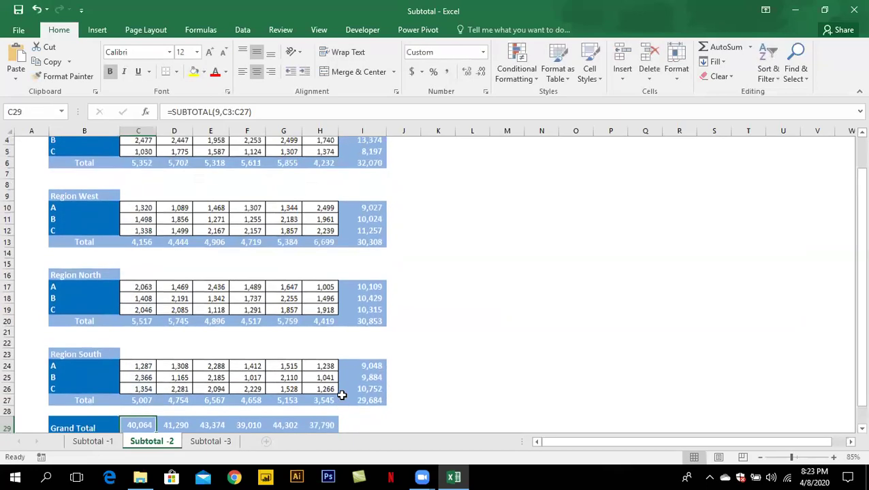
Replace all 24 sum( occurrences in rows 6-27 with SUBTOTAL(9,
mouse_move(129, 165)
mouse_down()
mouse_move(293, 268)
mouse_move(330, 403)
mouse_up()
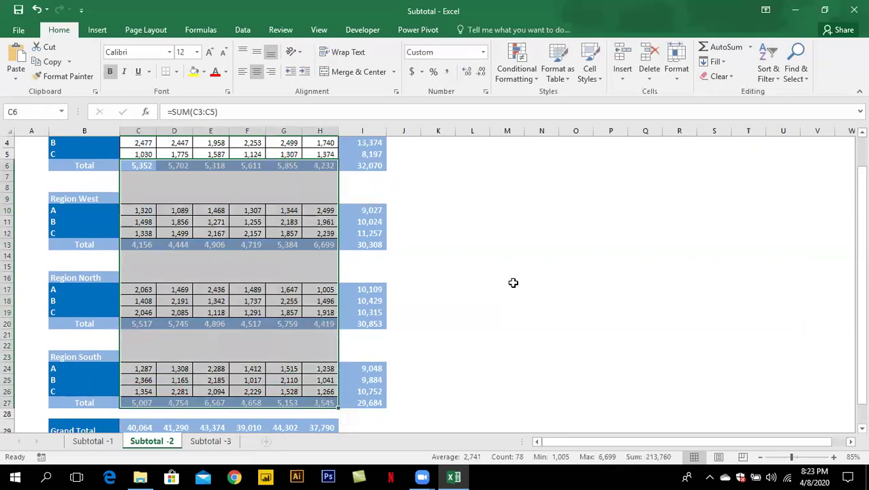
key(ctrl+h)
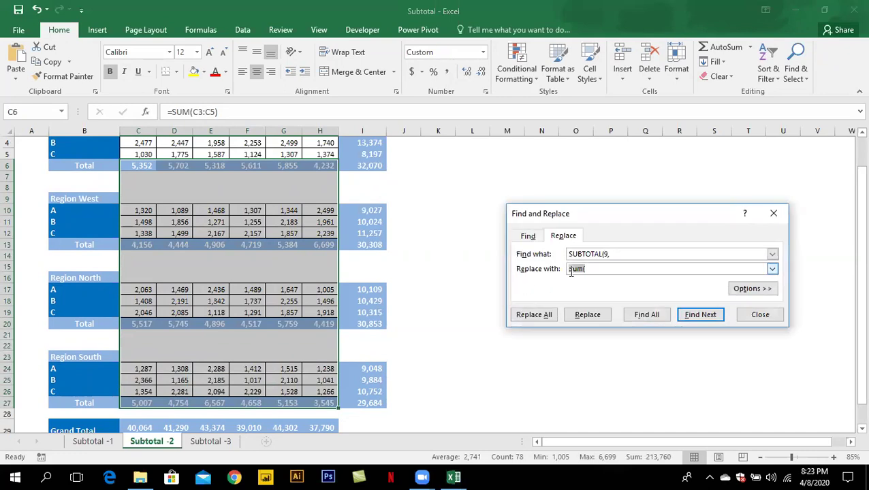
double_click(587, 272)
key(ctrl+v)
click(595, 253)
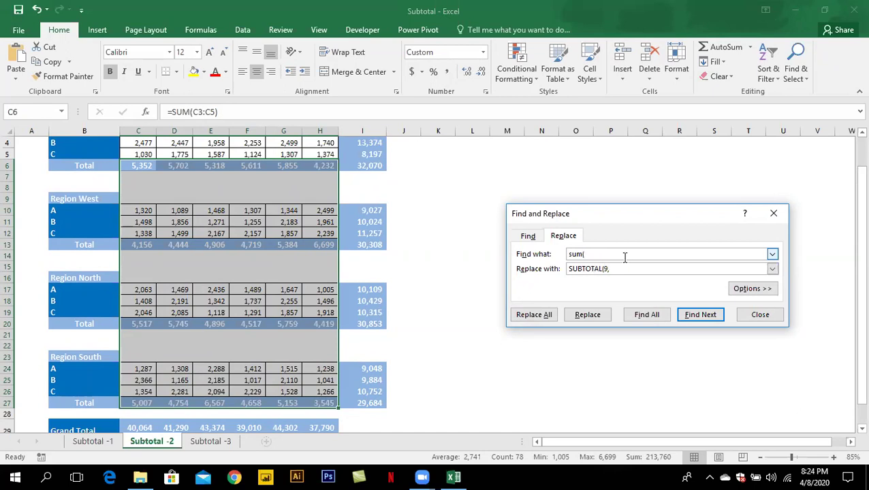
click(535, 314)
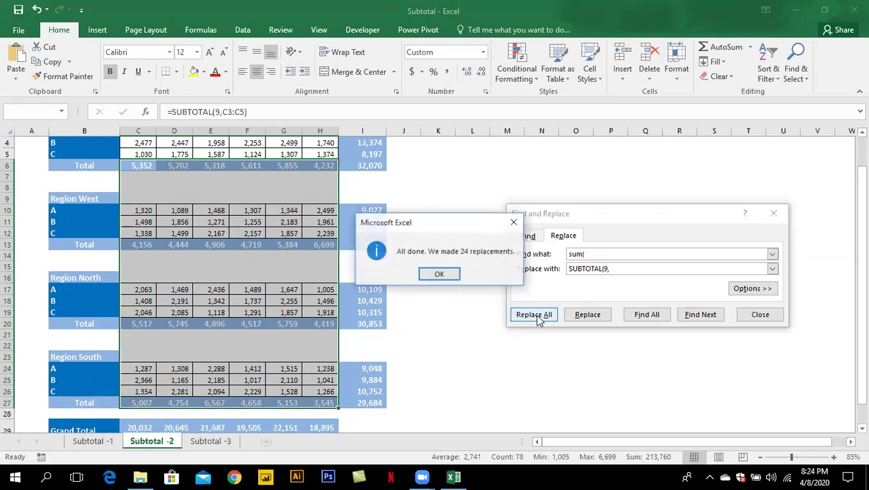
click(439, 274)
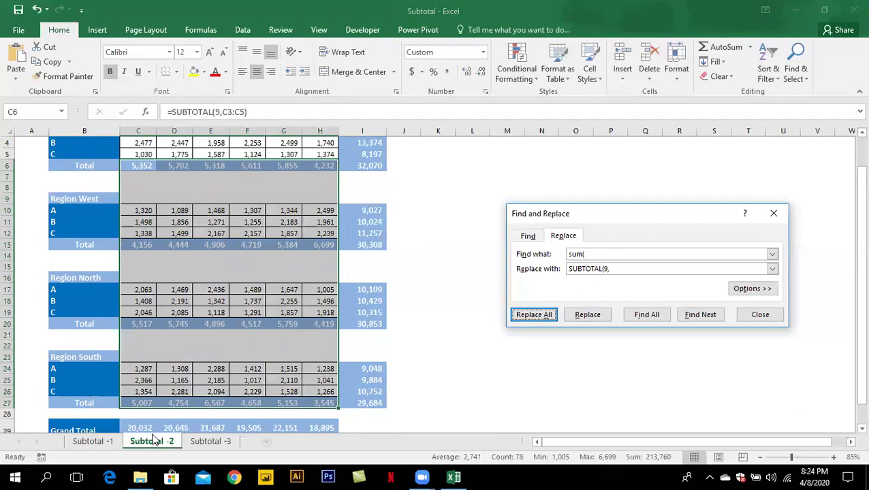
click(764, 320)
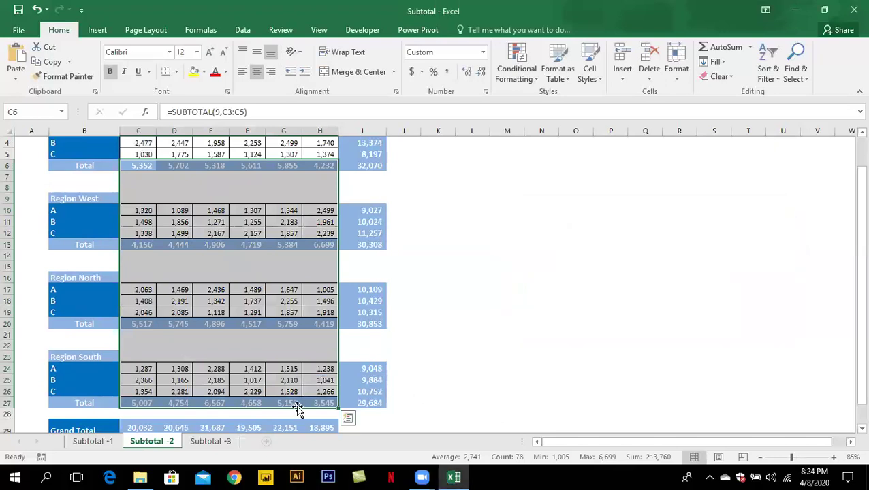
Check that the C29 Grand Total formula returns 20,032 again
scroll(204, 394, down, 1)
double_click(149, 394)
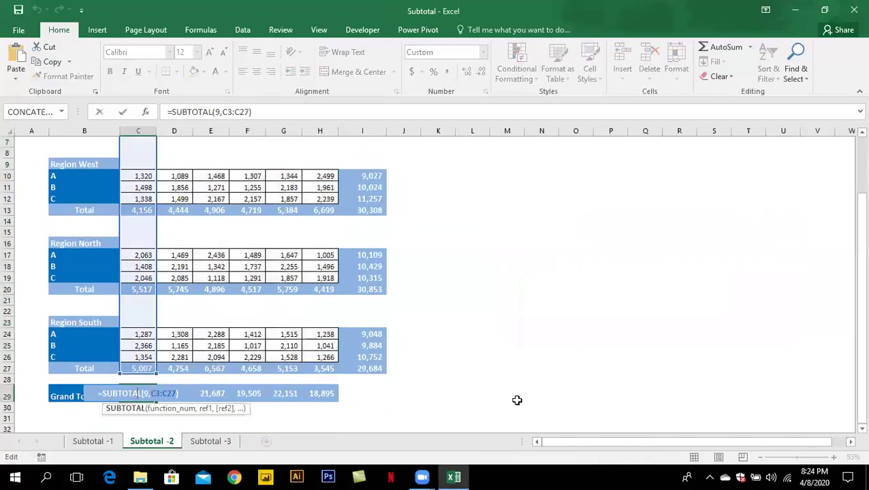
key(Escape)
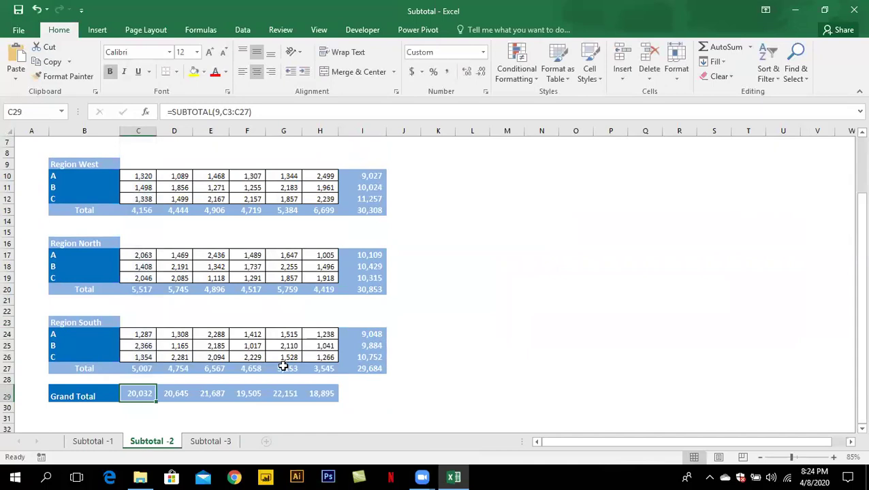
scroll(262, 359, up, 1)
scroll(262, 359, up, 1)
scroll(210, 382, up, 1)
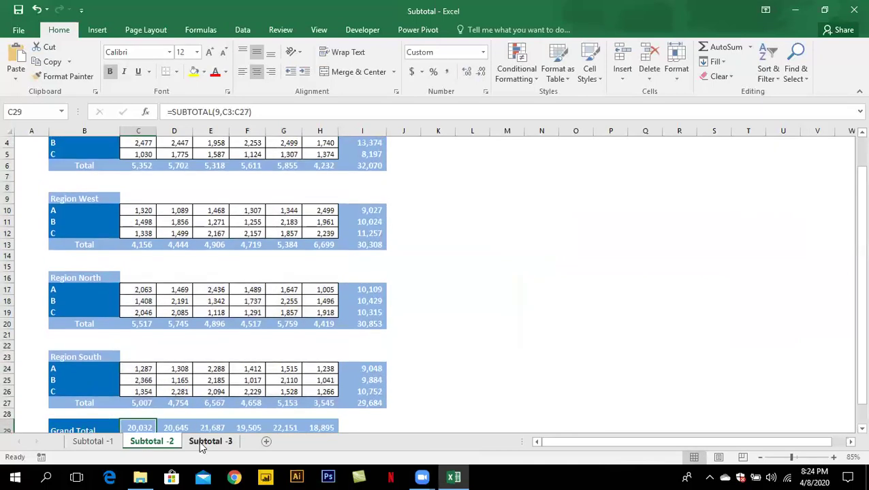
Open the Subtotal -3 sheet and look over its Sales Rep, Product and Location columns
click(209, 441)
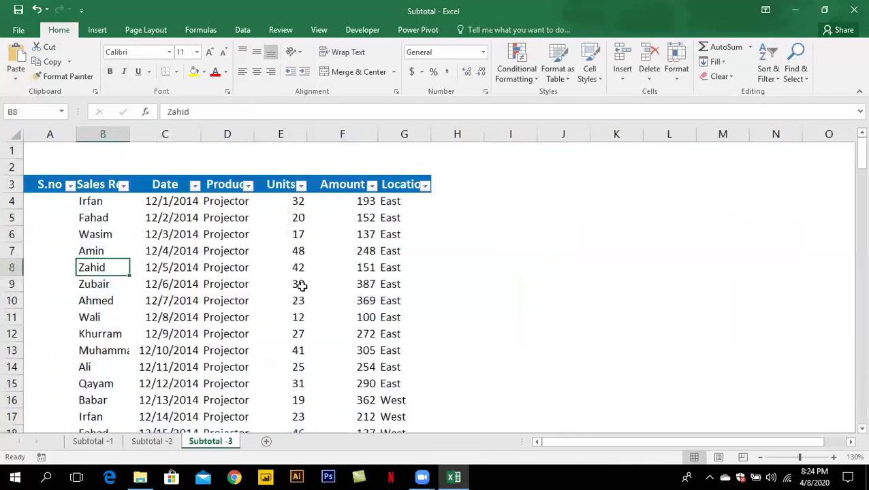
click(114, 216)
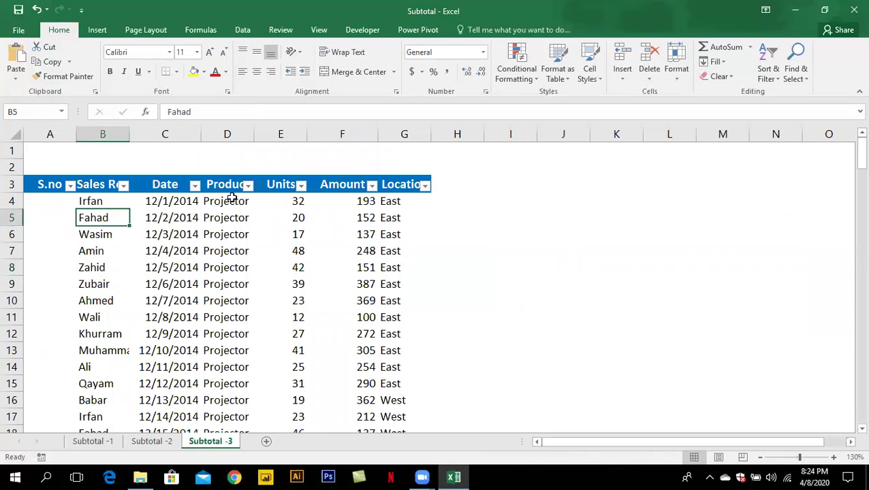
drag(227, 201, 227, 417)
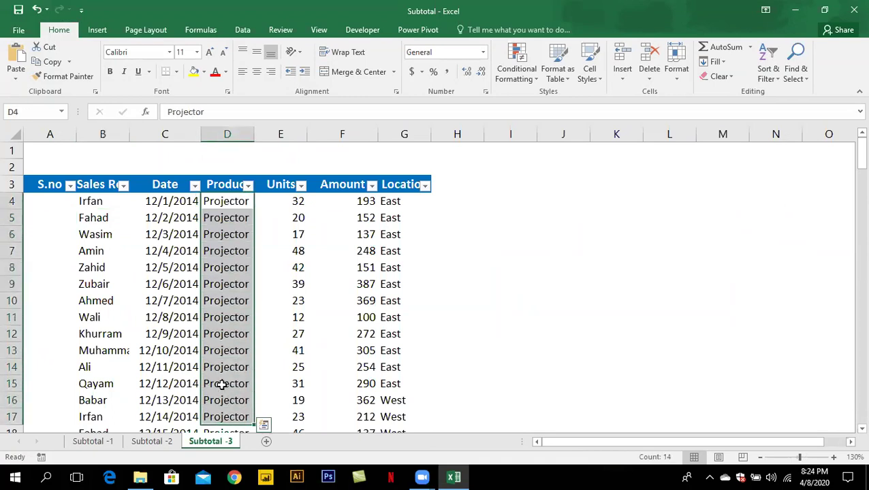
drag(95, 205, 109, 386)
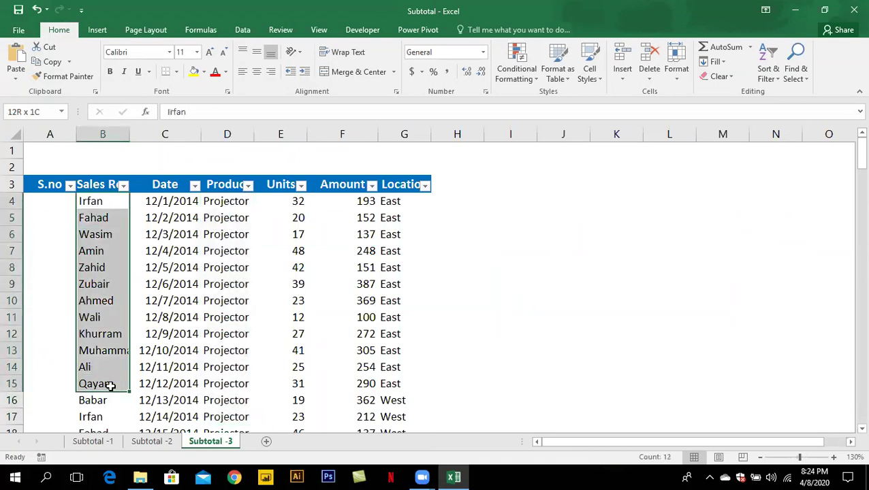
drag(399, 202, 412, 399)
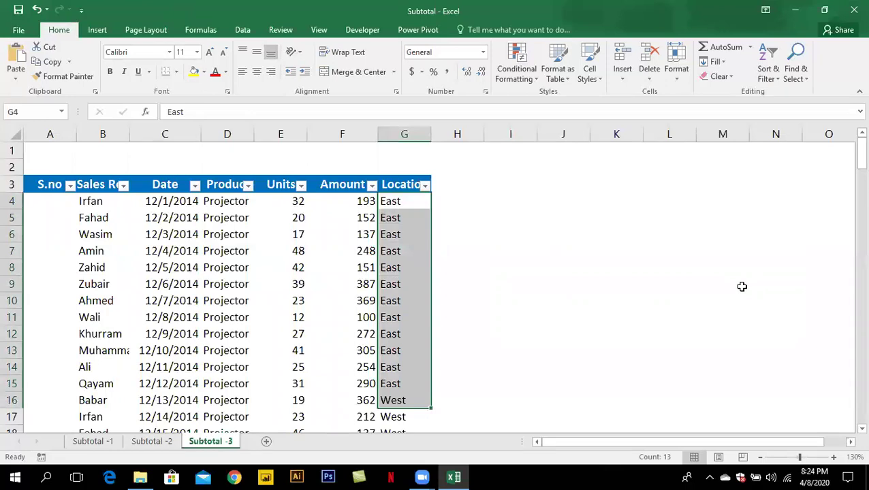
click(704, 284)
click(179, 269)
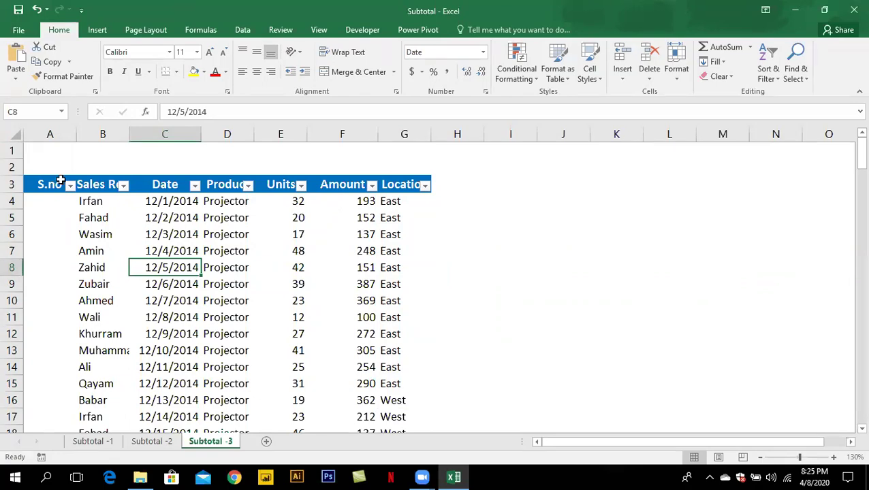
Delete the empty S.no column from the sales table
click(57, 131)
right_click(58, 130)
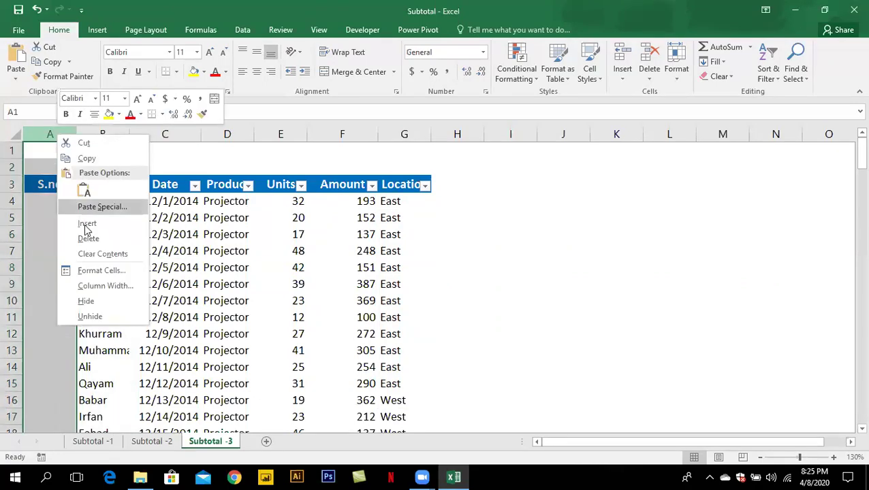
click(85, 235)
Sort the sales table by Product from A to Z
click(169, 201)
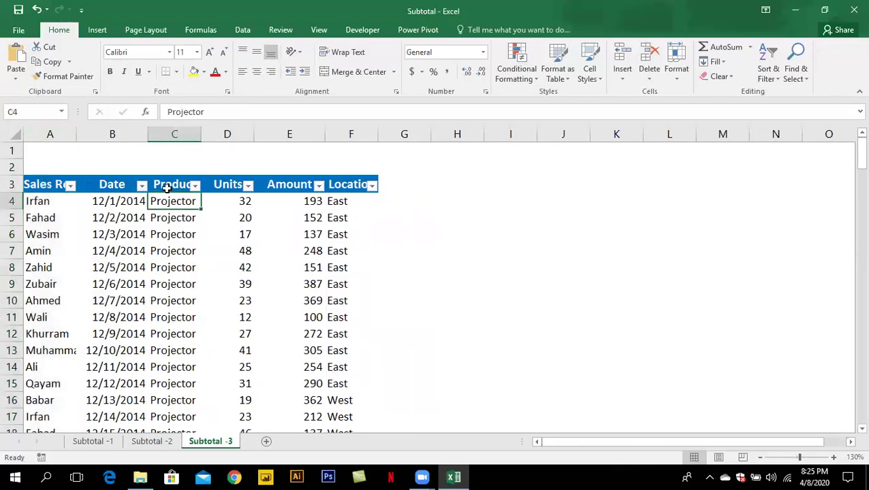
click(173, 190)
scroll(173, 245, down, 7)
scroll(173, 246, up, 7)
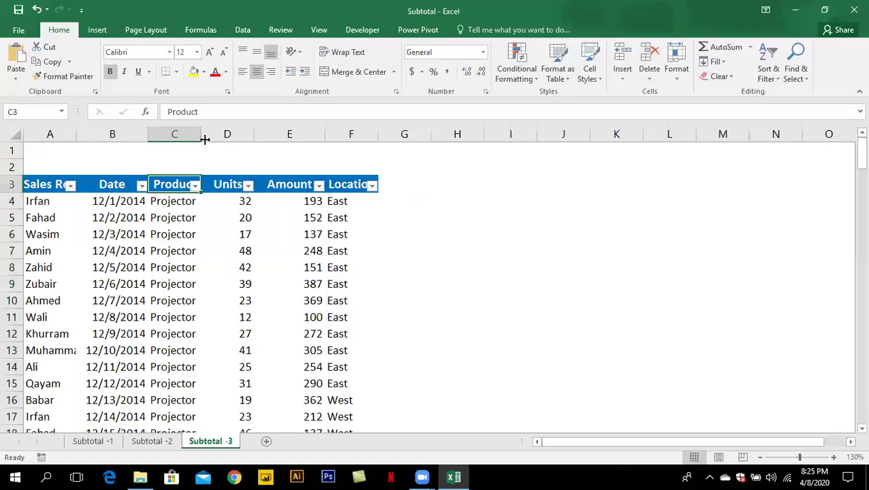
click(242, 29)
click(252, 52)
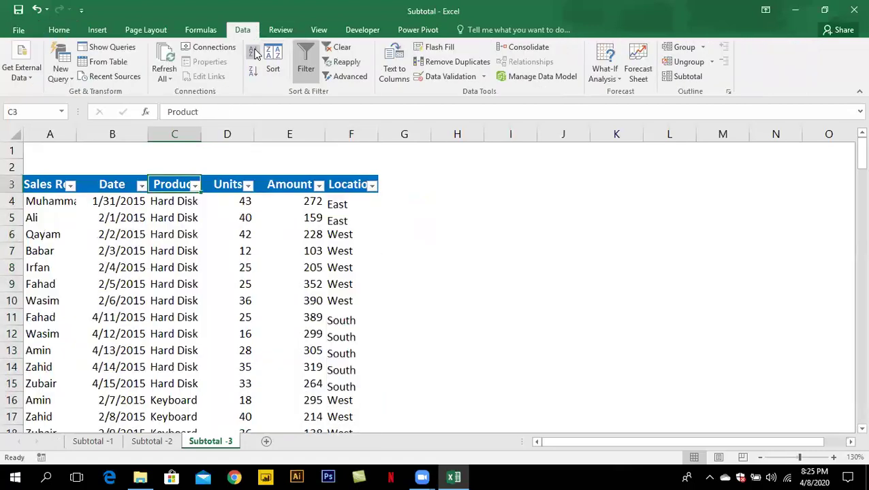
Try a Z to A sort on Product, then restore A to Z with Hard Disk first
scroll(194, 219, down, 2)
scroll(194, 219, down, 4)
scroll(194, 220, down, 4)
scroll(194, 219, up, 6)
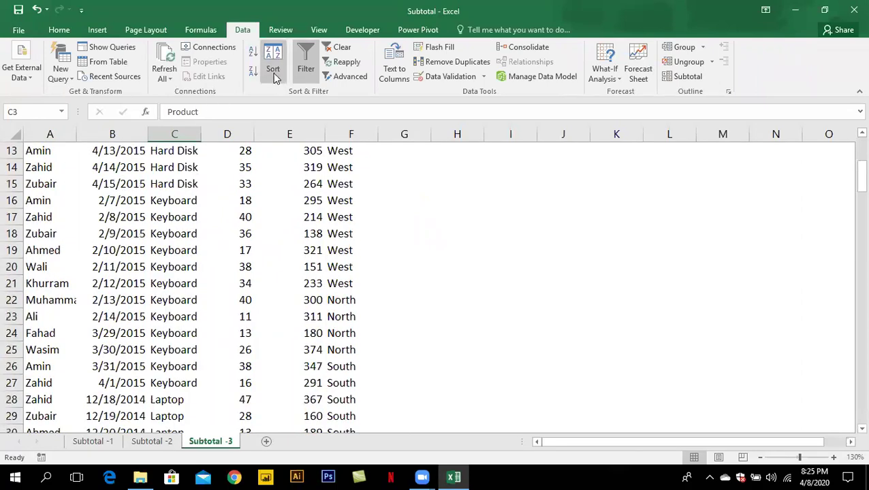
click(252, 71)
scroll(196, 178, up, 3)
scroll(181, 209, up, 1)
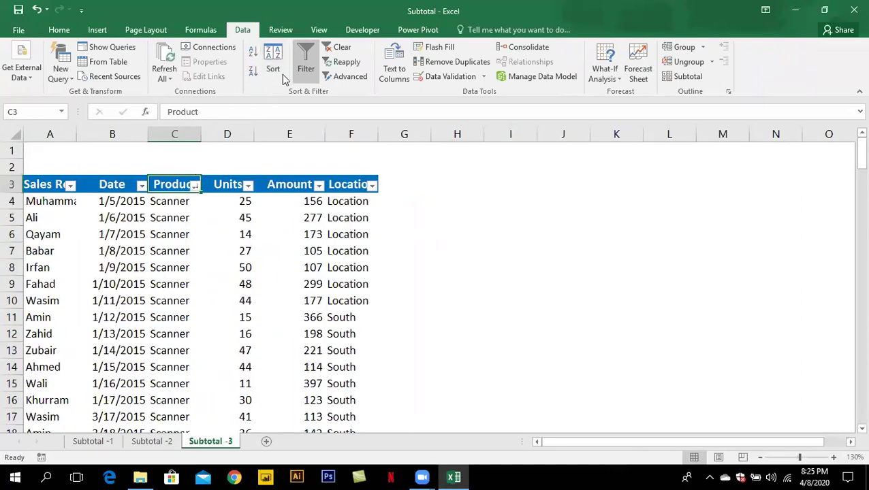
click(252, 53)
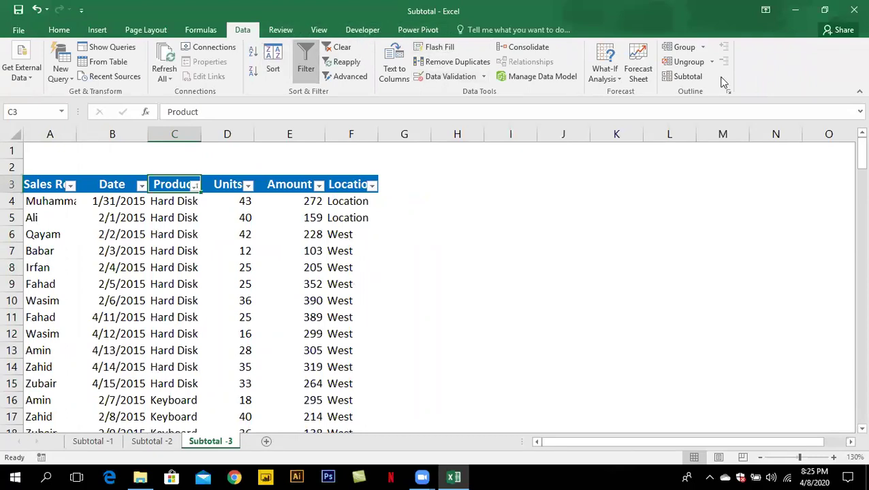
Add Sum subtotals of Amount at each change in Product, with Location unchecked
click(688, 76)
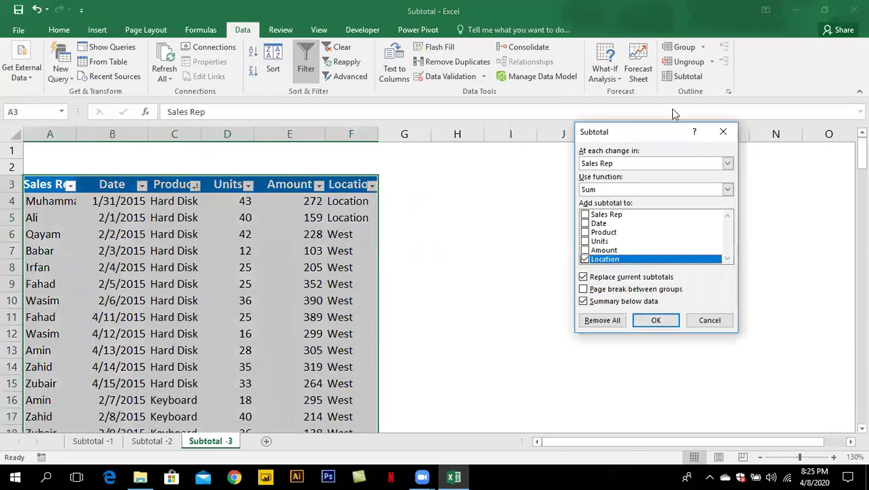
click(589, 164)
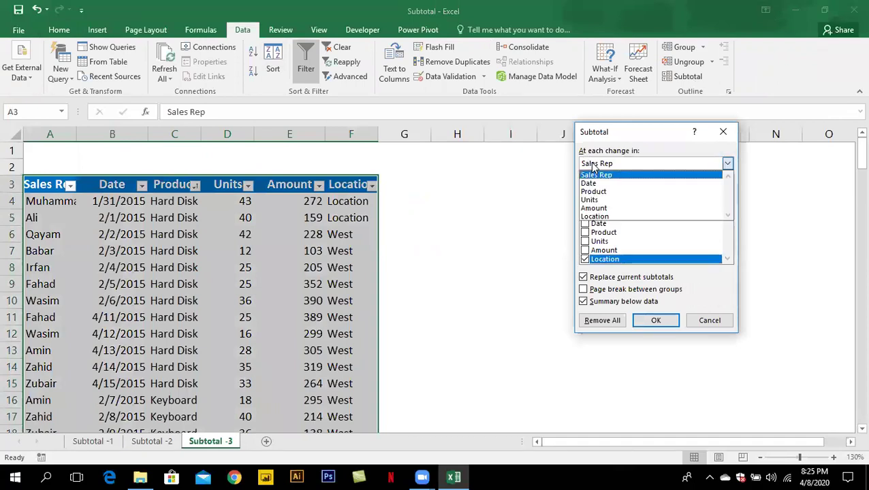
click(601, 192)
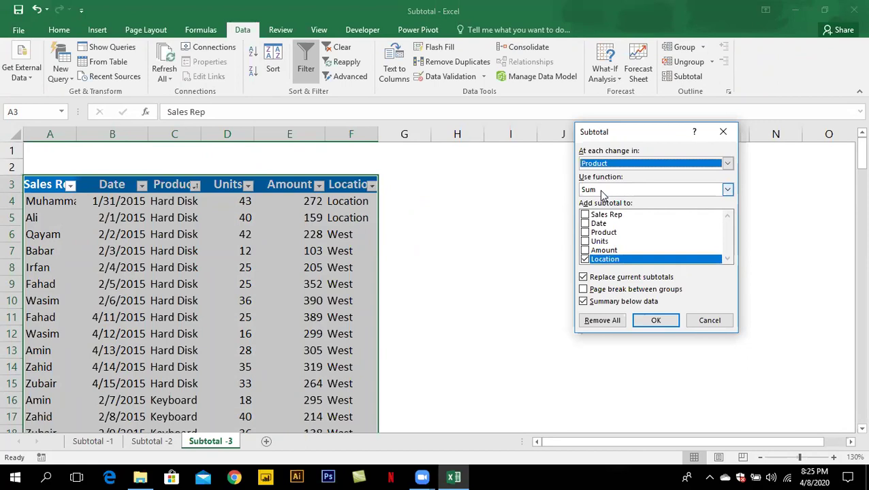
click(585, 259)
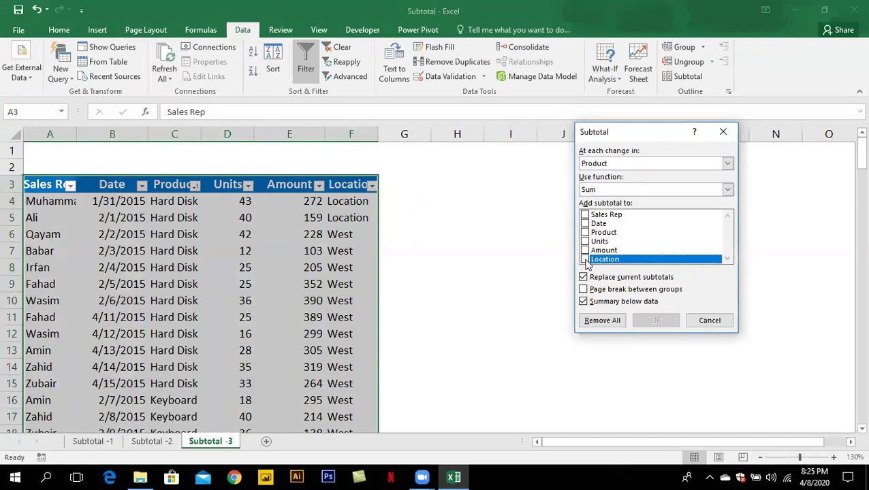
click(585, 251)
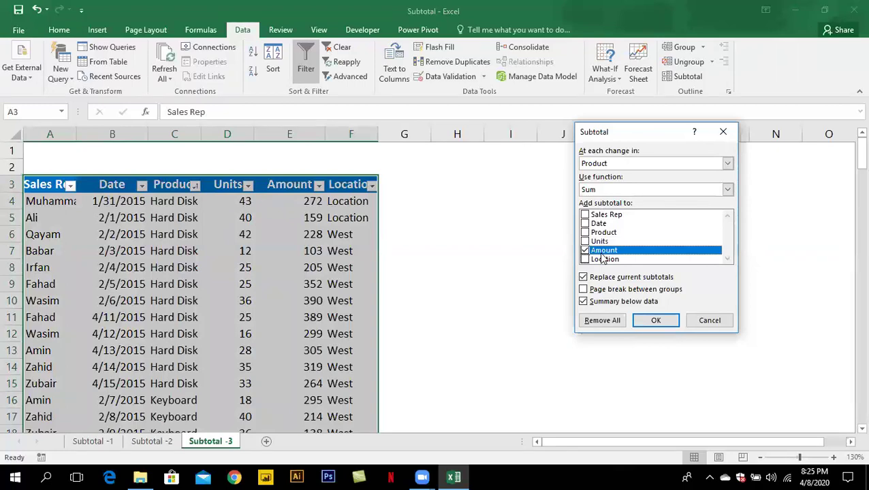
click(655, 321)
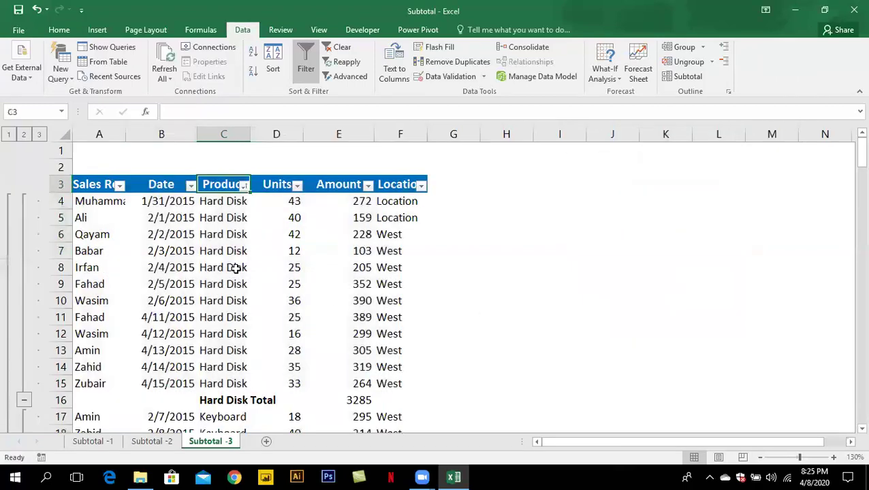
Review the grouped results, such as Hard Disk Total 3285 and Keyboard Total 3155
mouse_move(227, 201)
mouse_down()
mouse_move(271, 400)
mouse_move(415, 401)
mouse_up()
scroll(421, 328, down, 3)
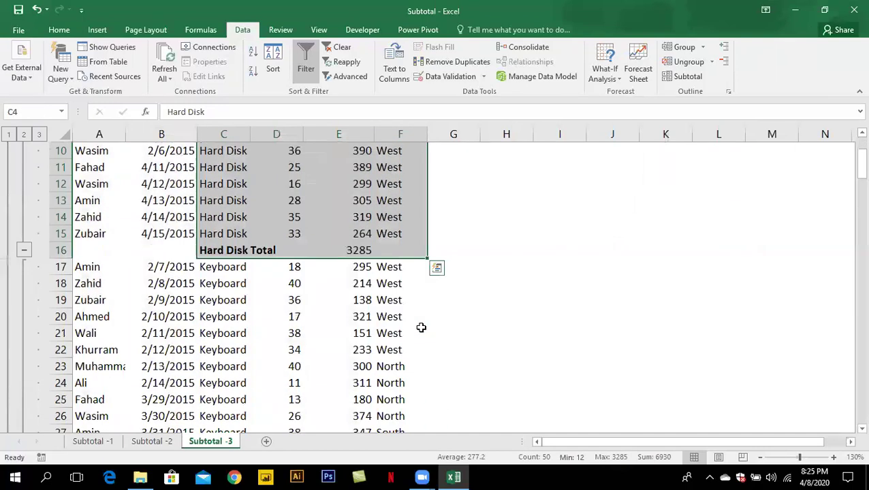
scroll(389, 323, down, 3)
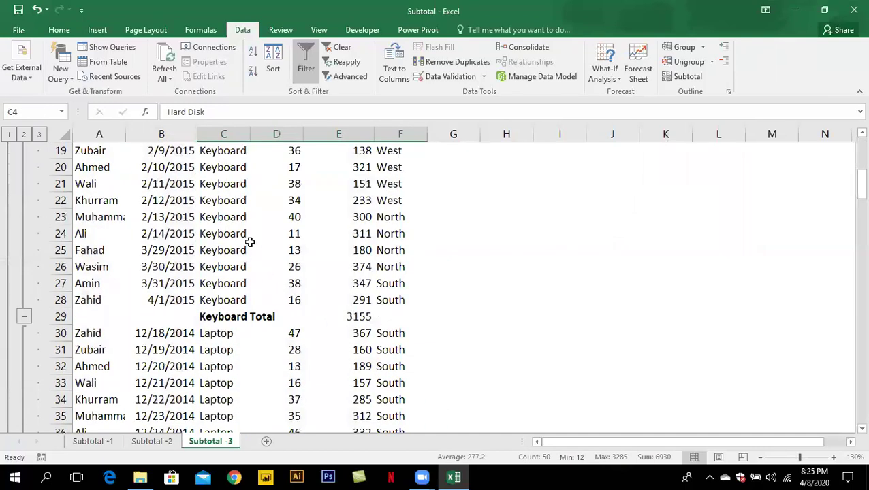
scroll(250, 243, down, 8)
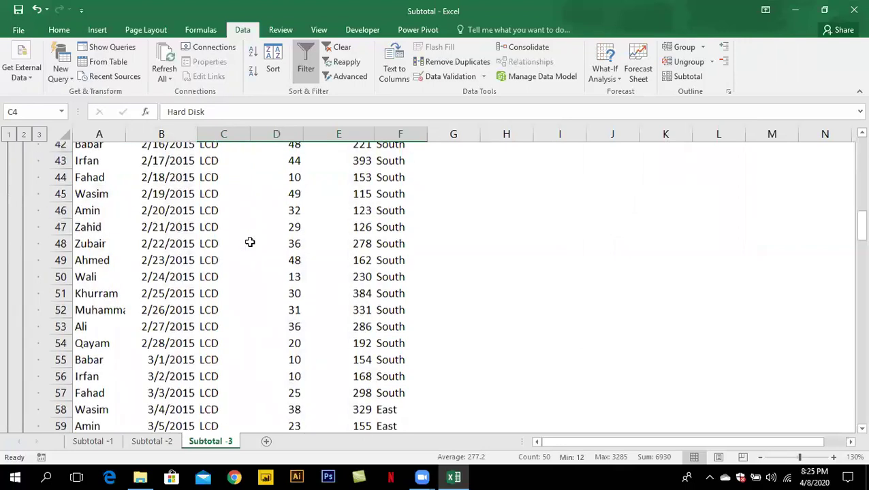
scroll(250, 243, down, 3)
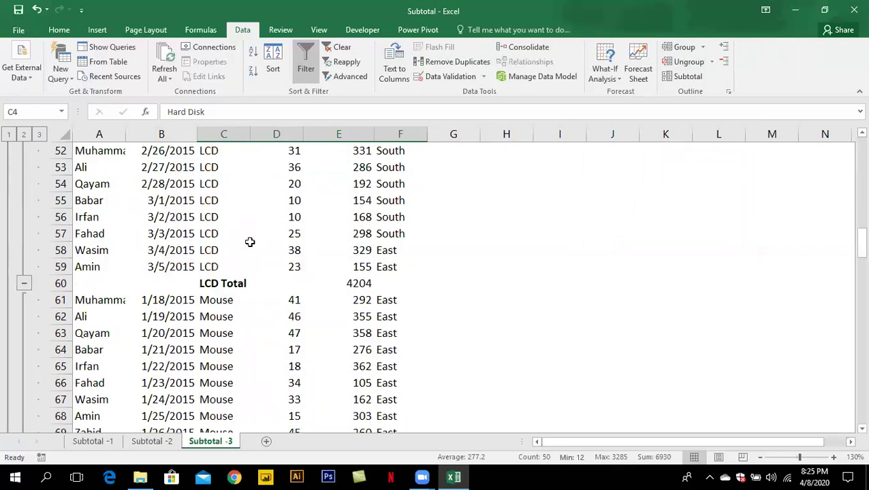
scroll(250, 243, up, 1)
scroll(250, 243, up, 13)
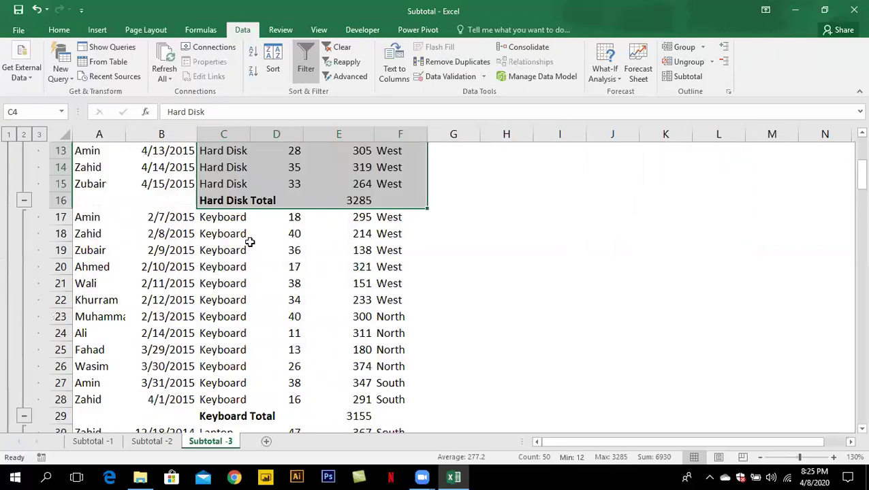
Switch between outline levels 1, 2 and 3 to view grand total, product totals and details
scroll(250, 243, up, 4)
click(250, 246)
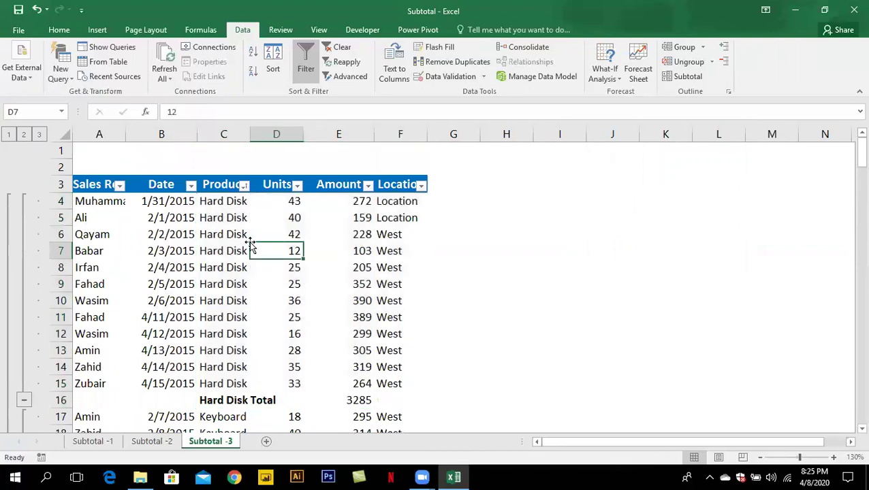
scroll(251, 247, down, 1)
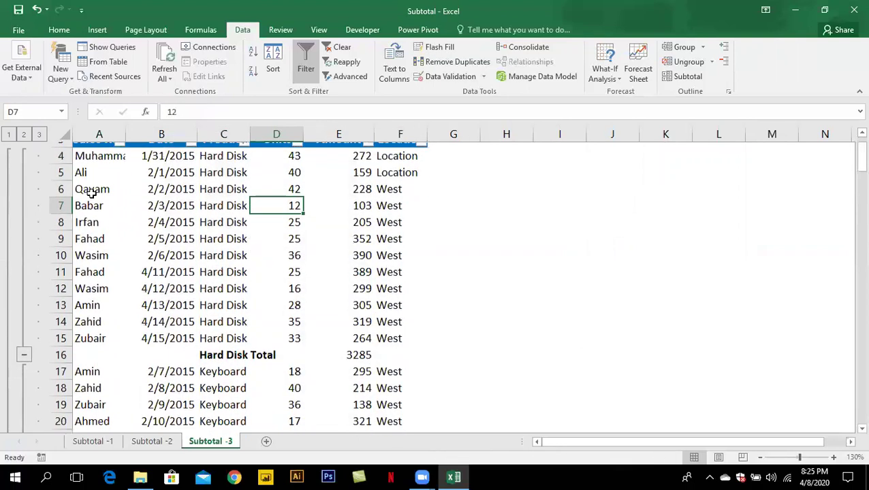
scroll(91, 193, up, 1)
click(8, 135)
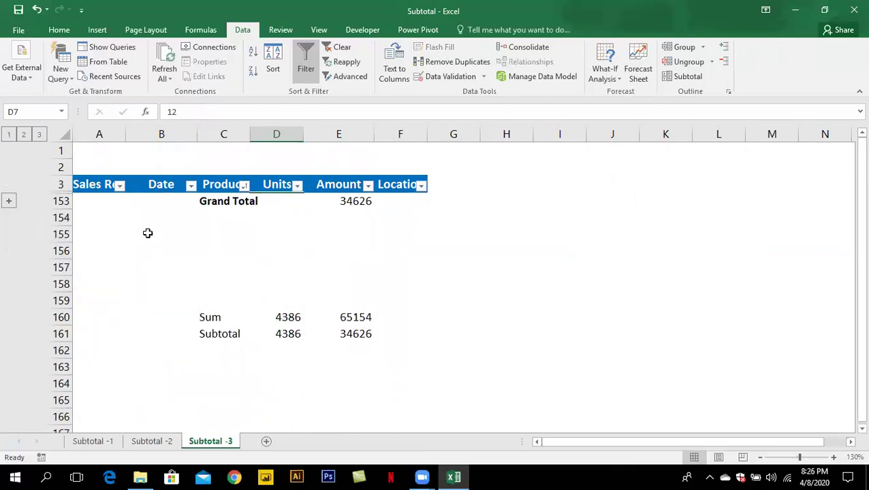
click(23, 135)
drag(227, 199, 351, 356)
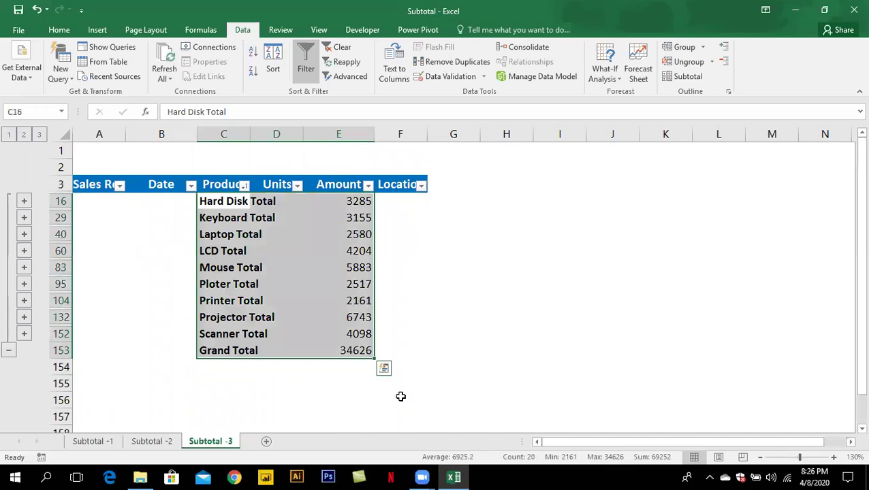
click(39, 135)
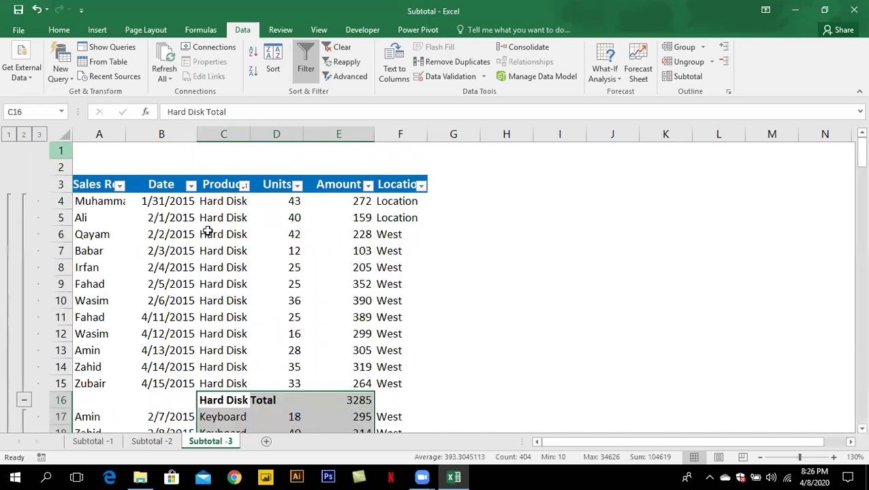
Autofit the Sales Rep column so full names show
click(208, 231)
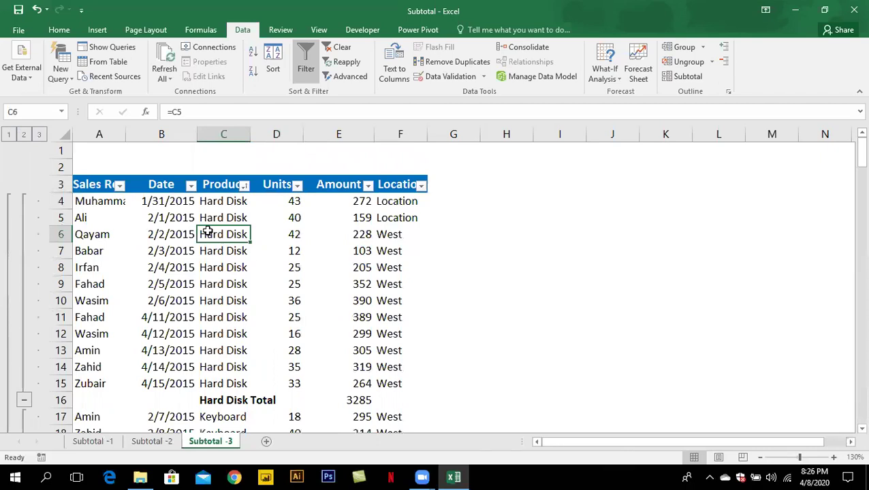
scroll(208, 231, down, 1)
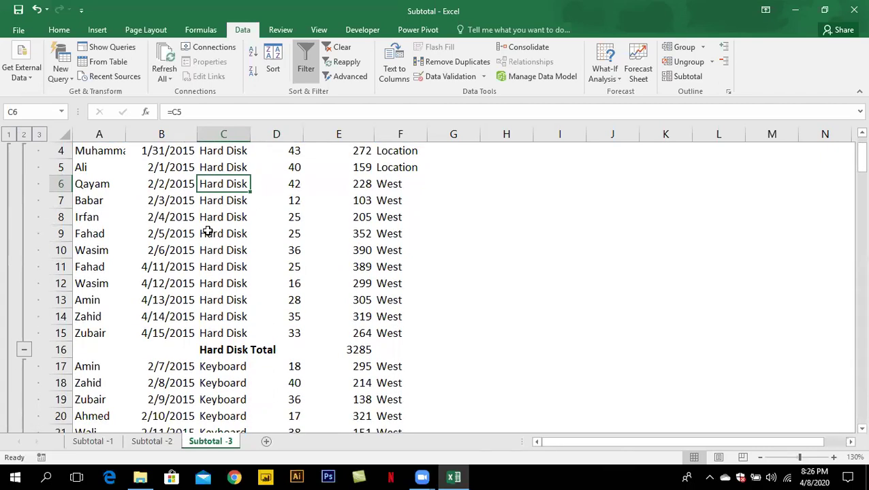
double_click(125, 134)
Collapse the Hard Disk, Keyboard and Laptop groups to their total rows
click(24, 349)
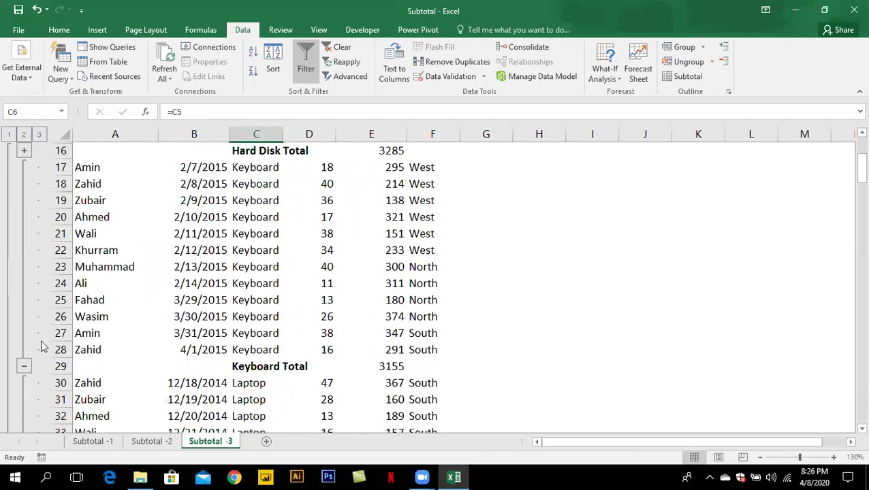
scroll(185, 290, up, 1)
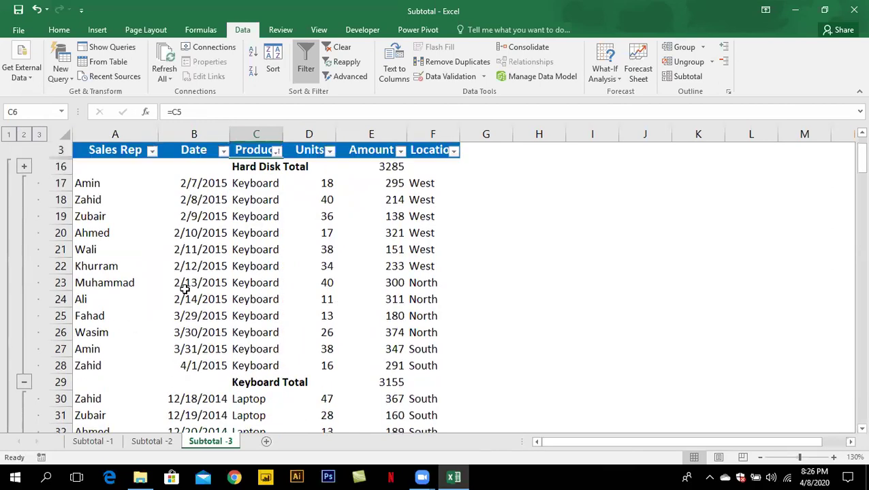
click(23, 383)
click(24, 367)
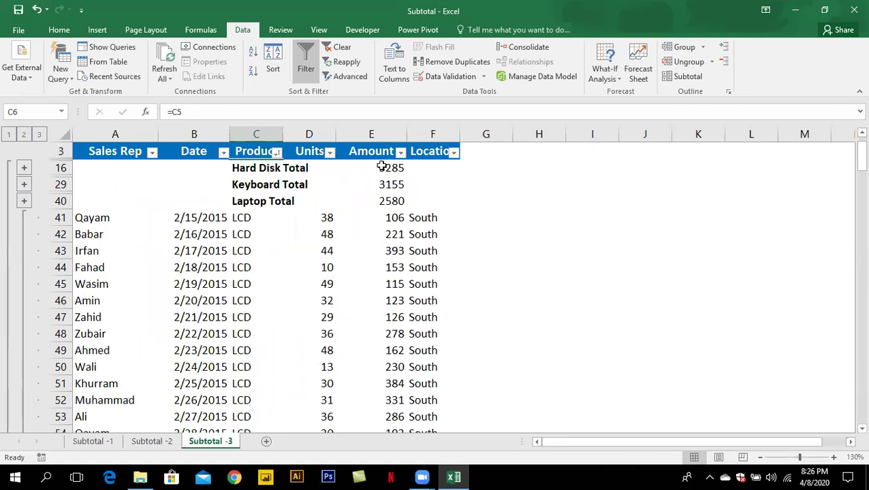
drag(256, 168, 389, 206)
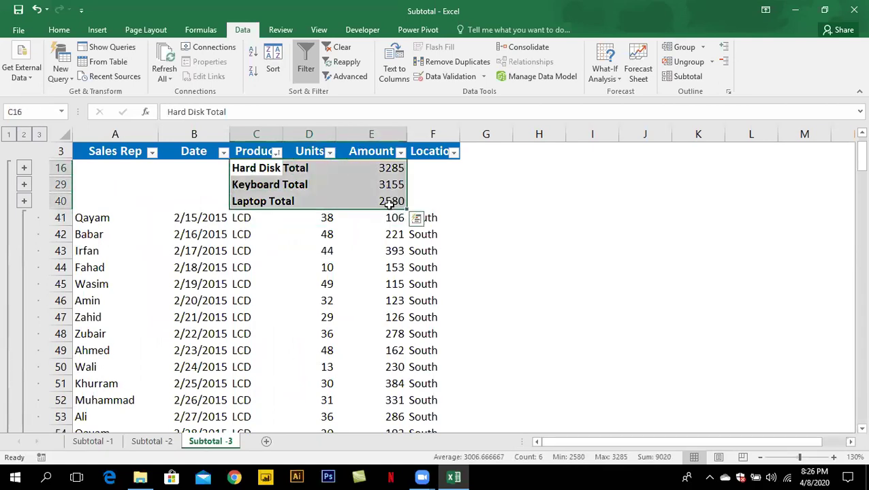
scroll(279, 232, down, 1)
scroll(280, 232, down, 3)
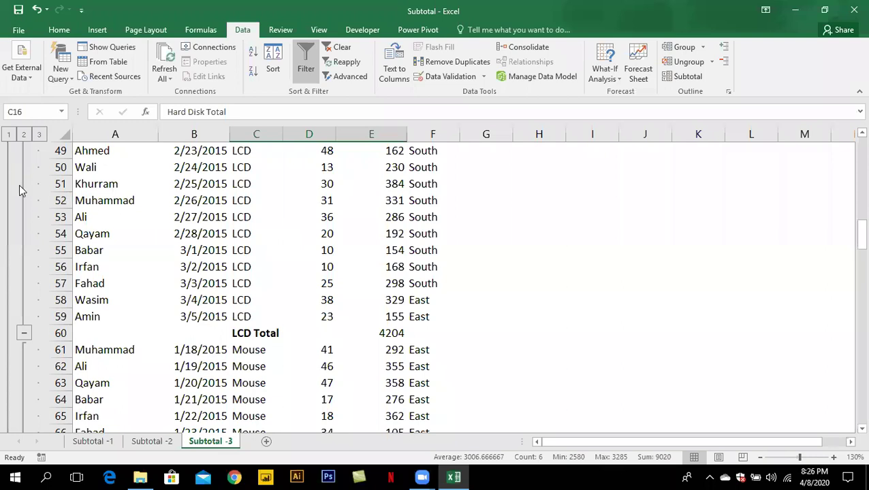
scroll(21, 188, down, 4)
scroll(33, 232, down, 1)
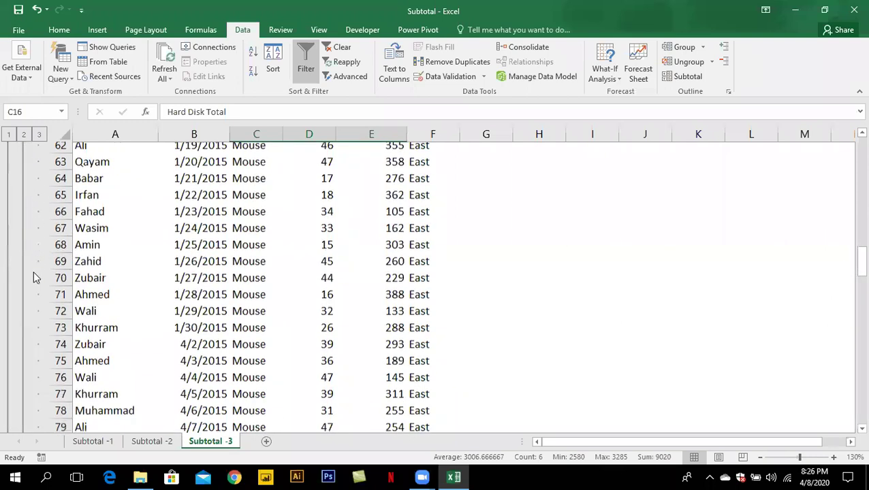
scroll(202, 235, up, 3)
click(203, 233)
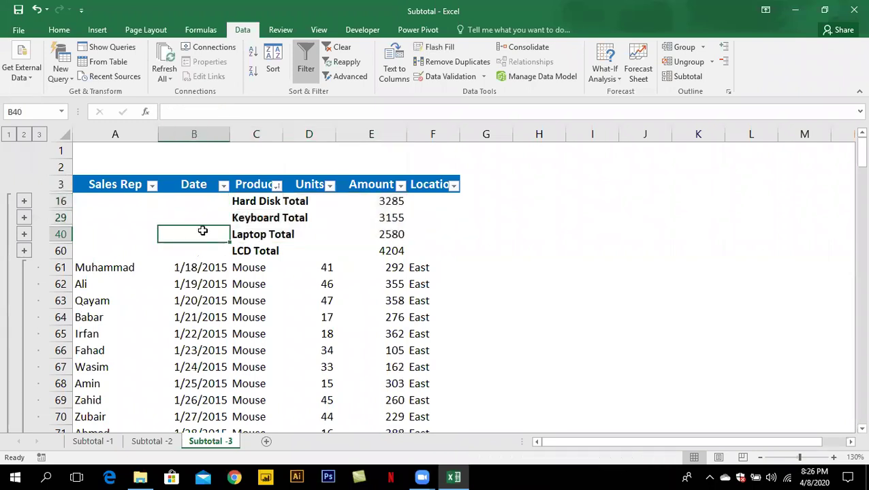
Remove all subtotals from the sales table
click(687, 76)
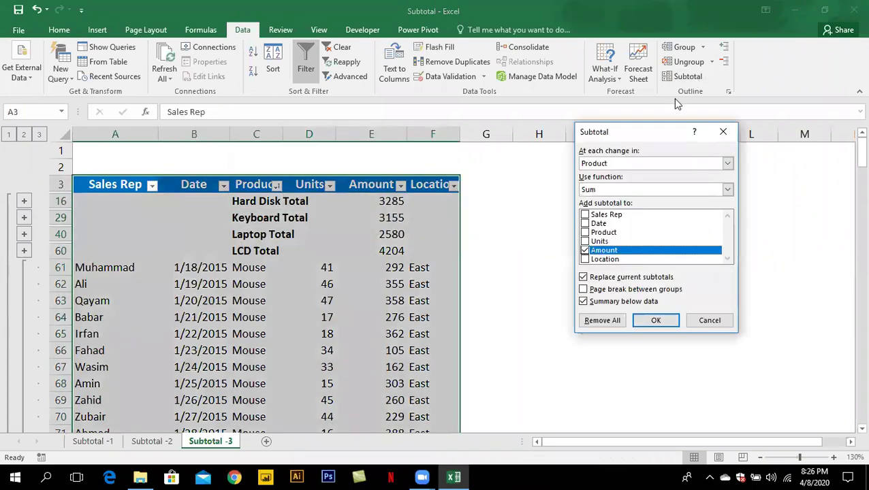
click(604, 320)
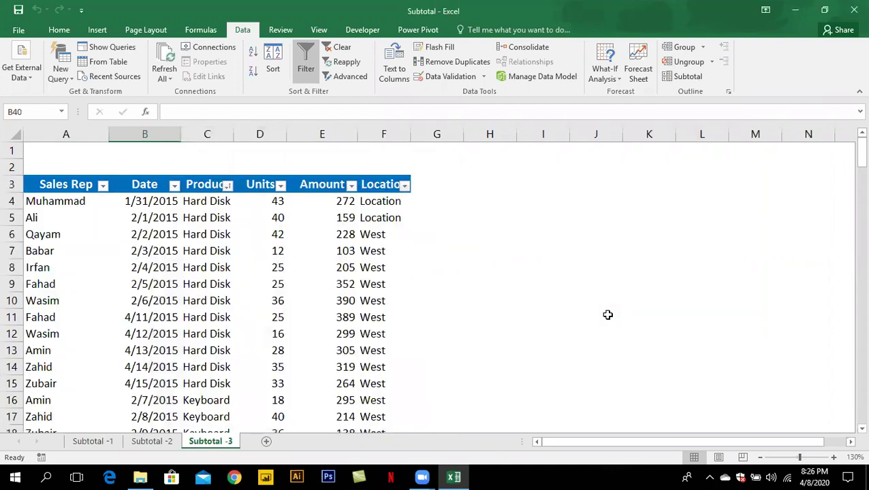
click(225, 230)
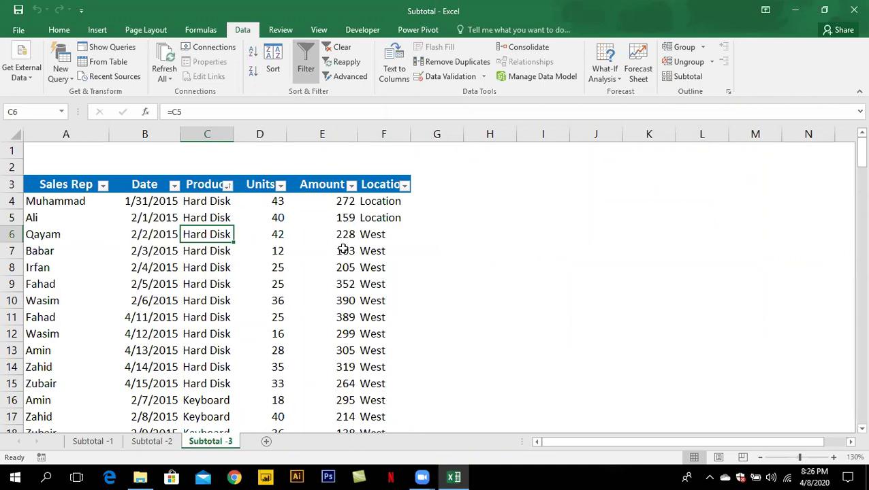
Reapply subtotals summing both Units and Amount per Product
click(684, 76)
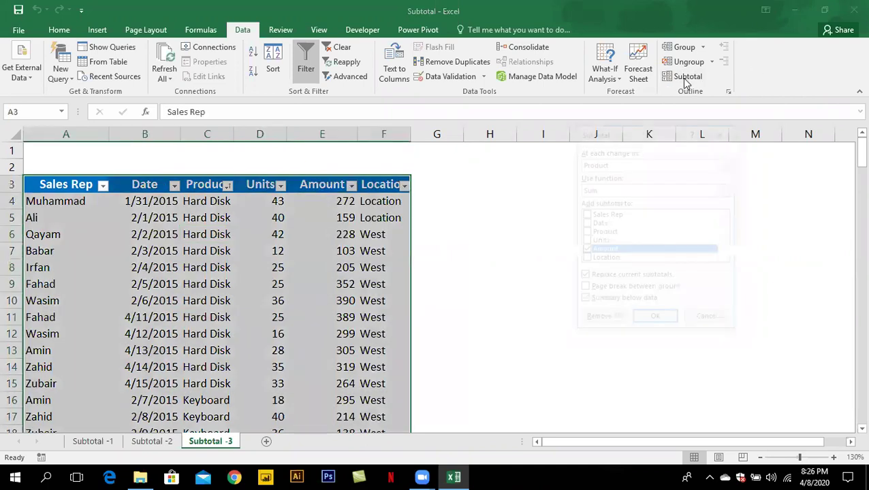
click(584, 241)
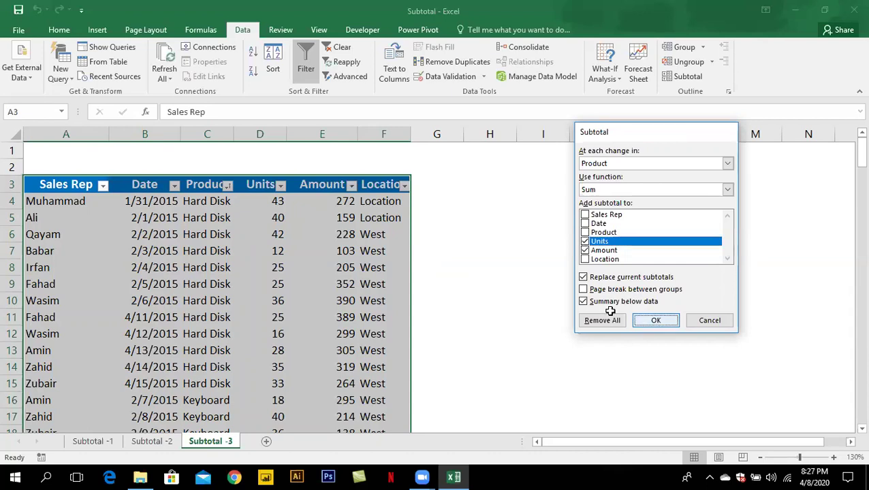
click(655, 320)
click(256, 231)
mouse_move(325, 390)
mouse_down()
mouse_move(327, 179)
mouse_move(373, 168)
mouse_up()
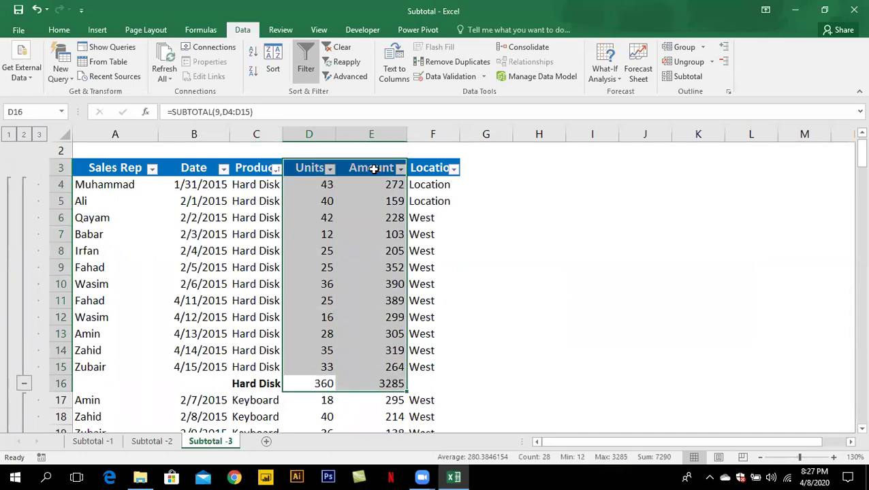
scroll(373, 169, down, 2)
scroll(373, 169, down, 1)
scroll(373, 169, down, 2)
scroll(374, 169, down, 1)
scroll(374, 169, up, 5)
scroll(374, 169, up, 1)
Remove all subtotals again, leaving only the plain data rows
click(687, 76)
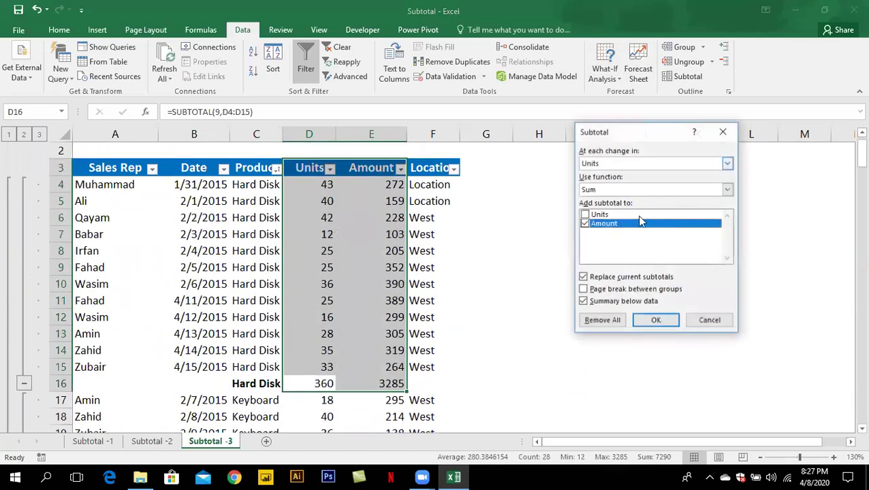
click(600, 320)
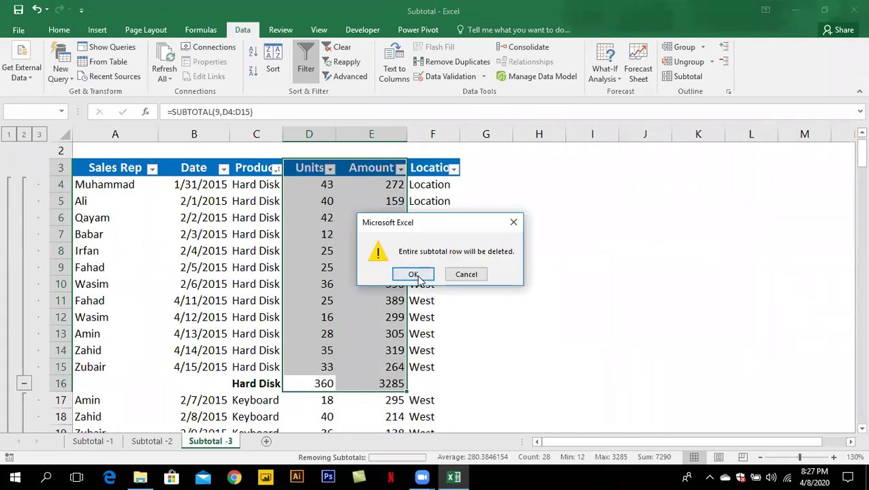
click(414, 274)
click(149, 223)
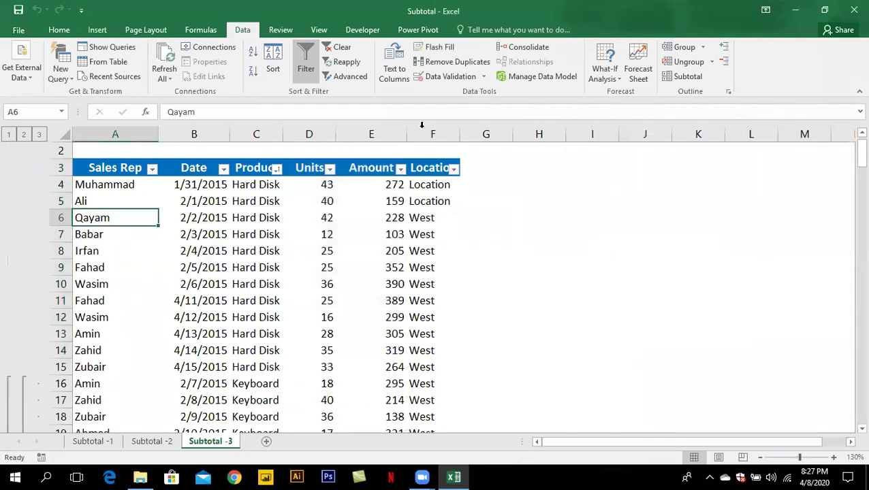
Clear subtotals and sort the table A to Z by Sales Rep
click(688, 76)
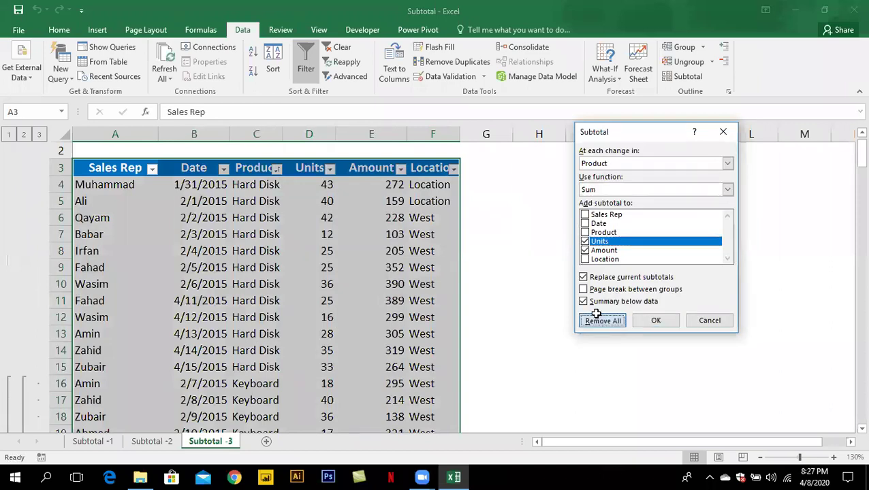
click(600, 320)
click(75, 169)
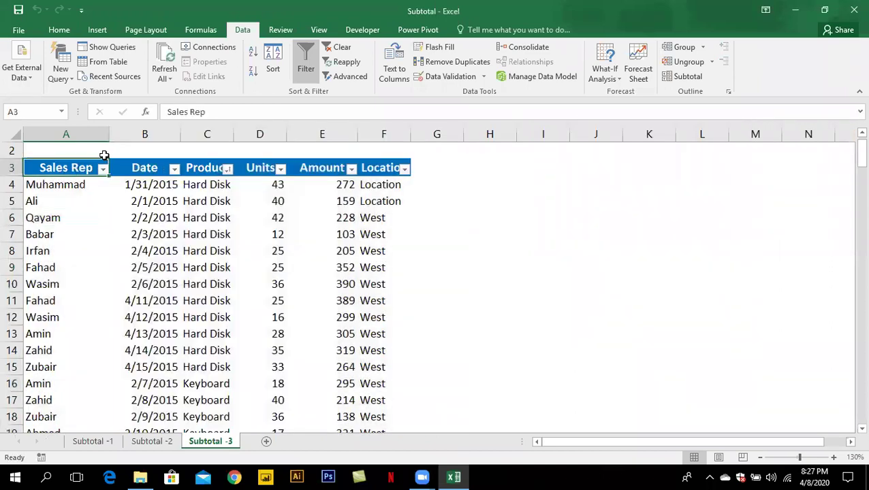
click(252, 52)
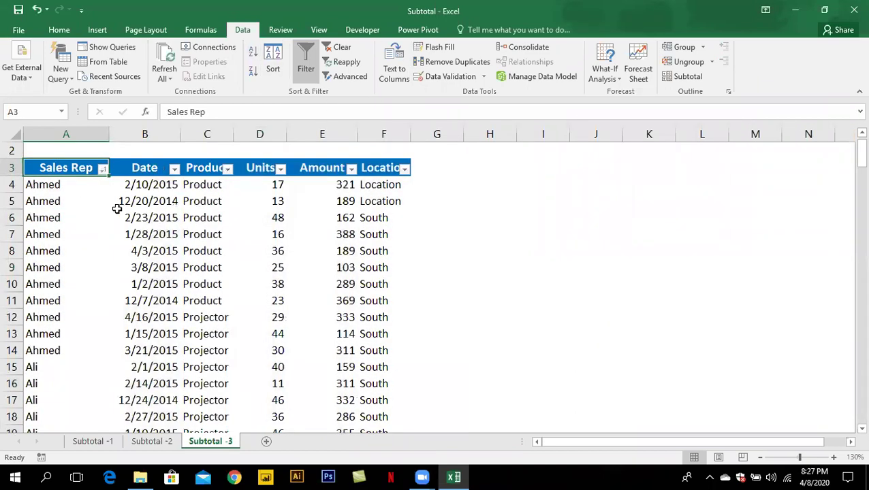
Add Amount subtotals at each change in Sales Rep, with Units unchecked
click(687, 76)
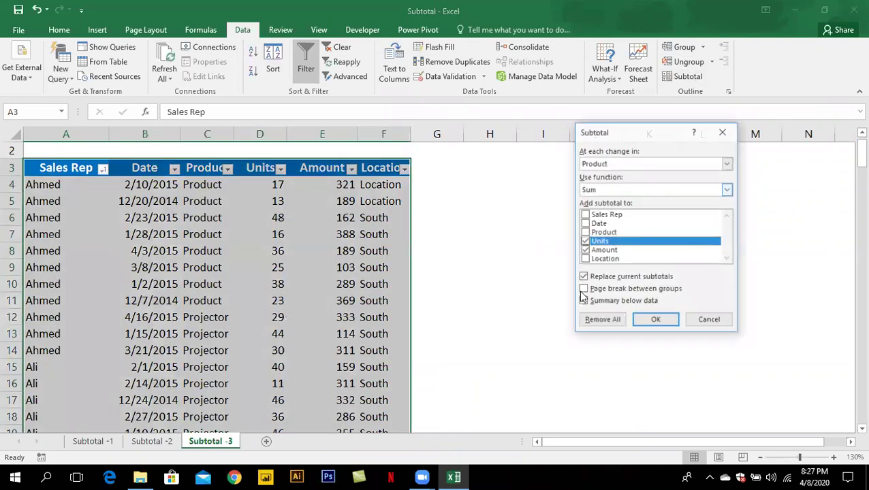
click(585, 241)
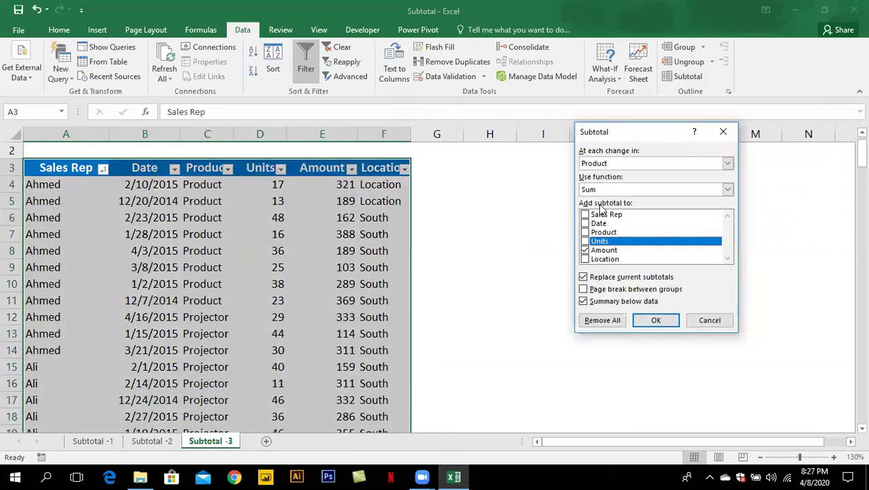
click(605, 169)
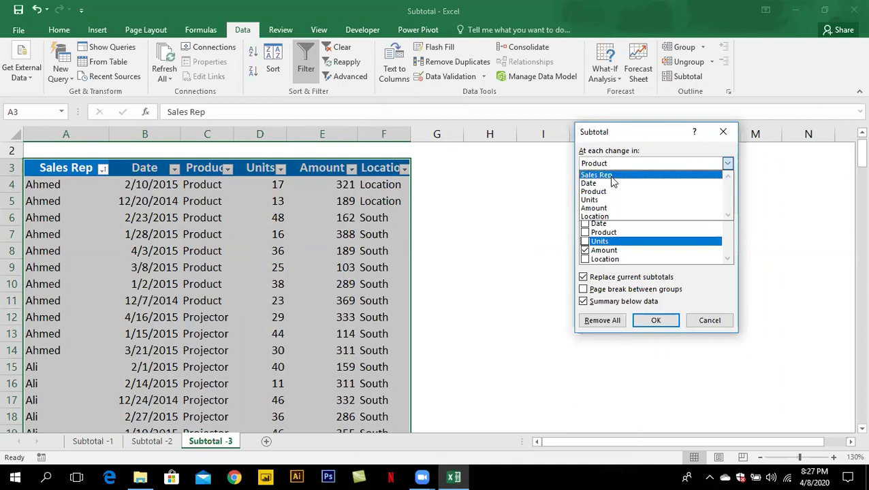
click(612, 176)
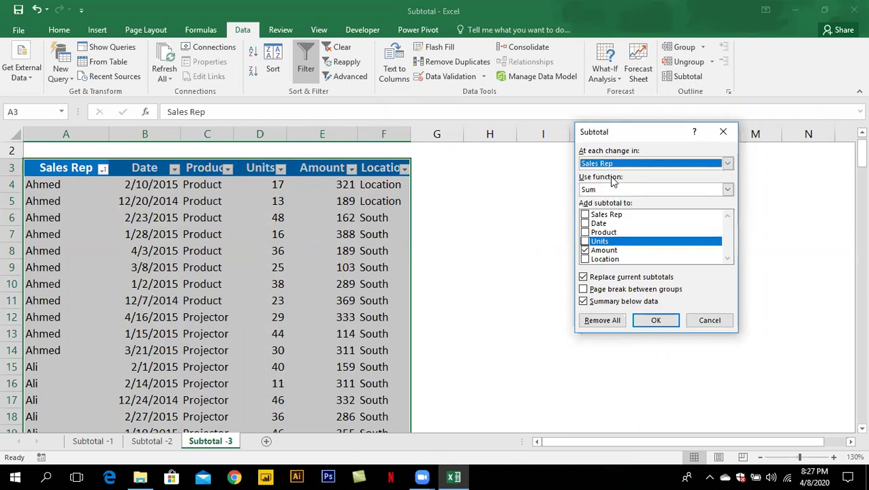
click(650, 321)
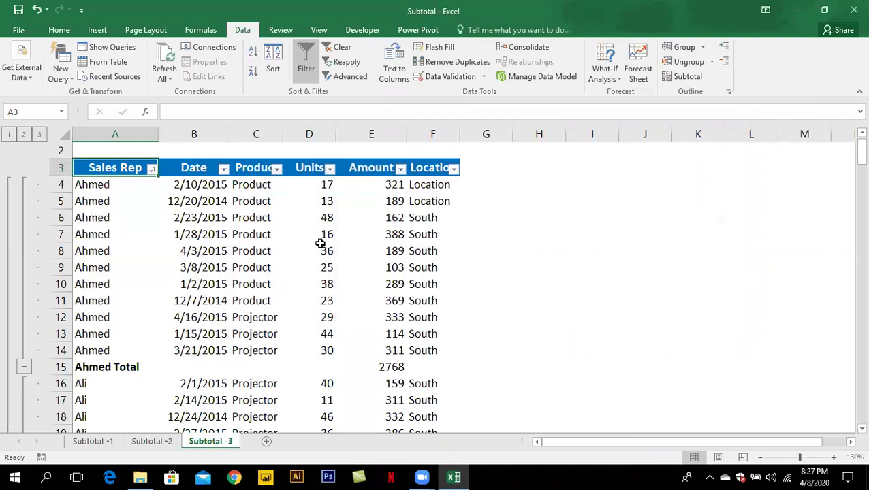
scroll(320, 243, down, 2)
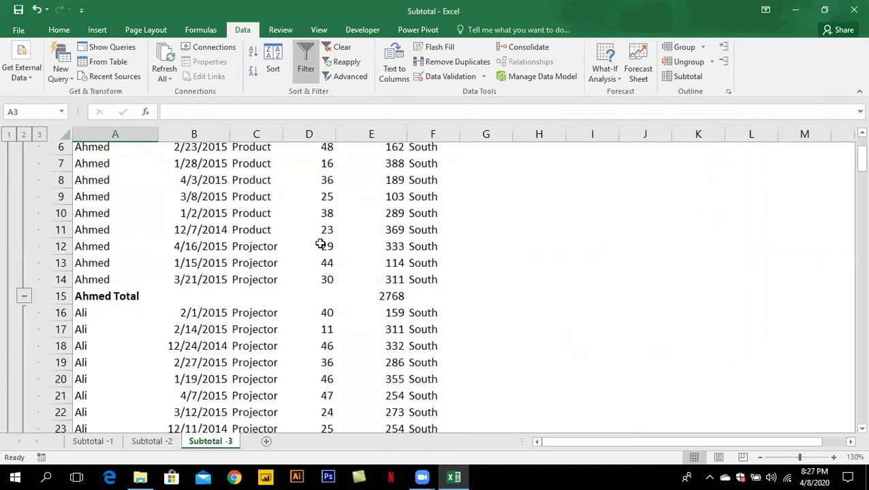
scroll(340, 248, down, 6)
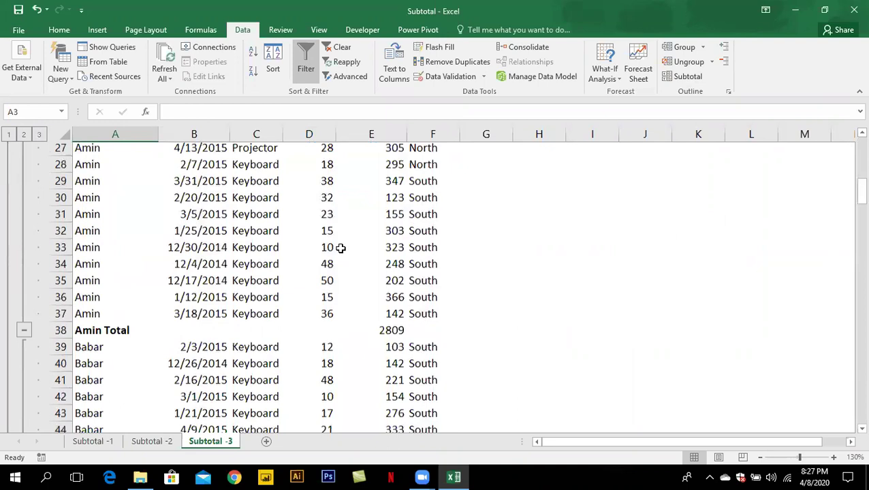
scroll(341, 248, down, 5)
scroll(340, 250, down, 2)
scroll(340, 252, up, 6)
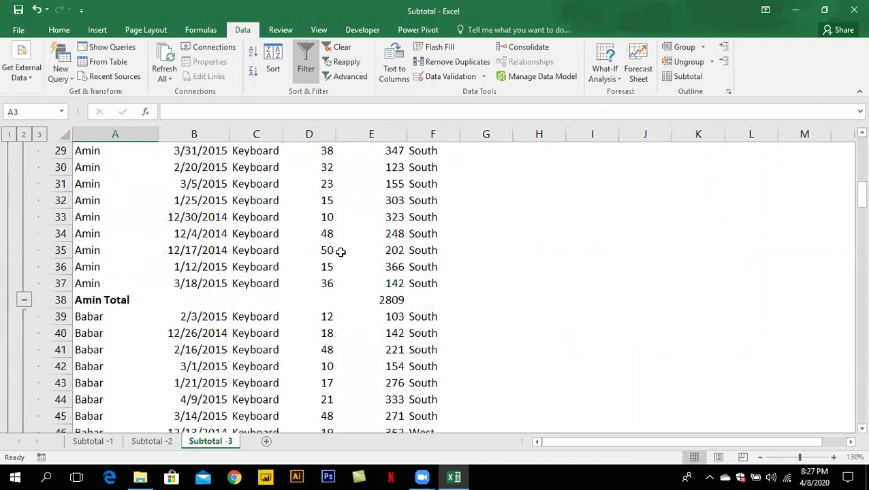
scroll(341, 252, up, 6)
Remove all the per-rep subtotals from the table
click(688, 76)
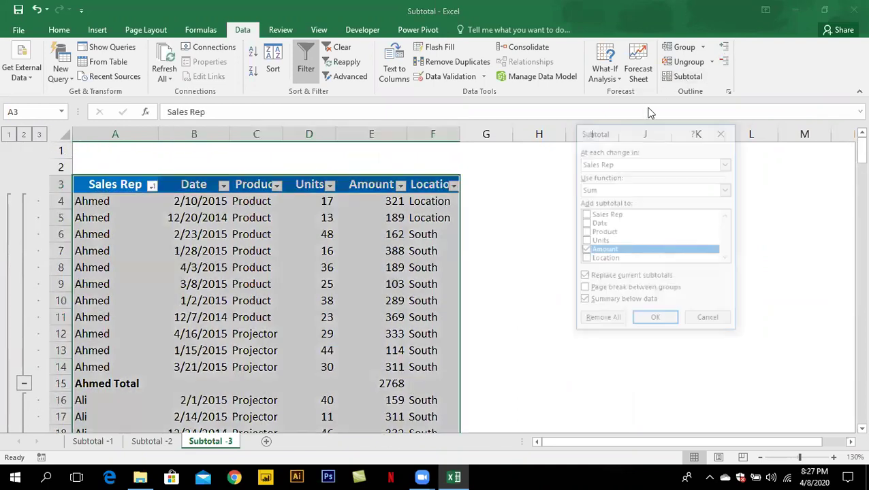
click(613, 320)
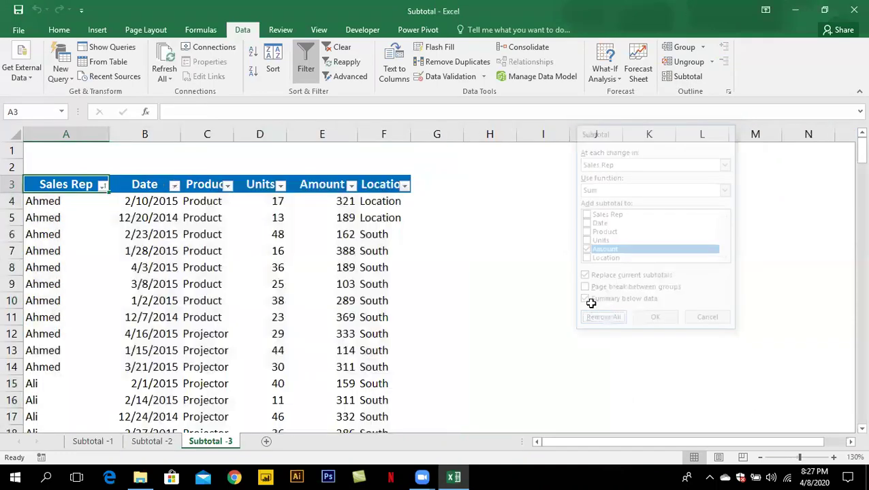
click(283, 267)
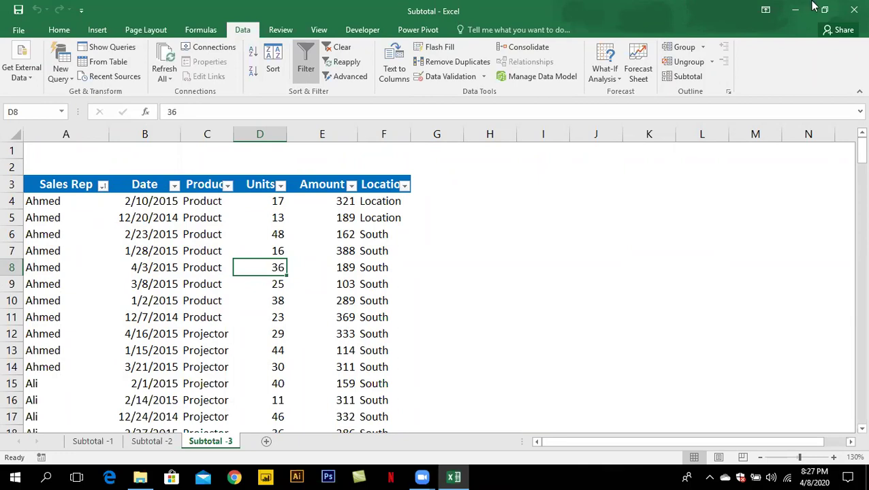
Close the Subtotal workbook without saving and open the Conditional Formatting example file
click(852, 10)
click(433, 251)
double_click(196, 79)
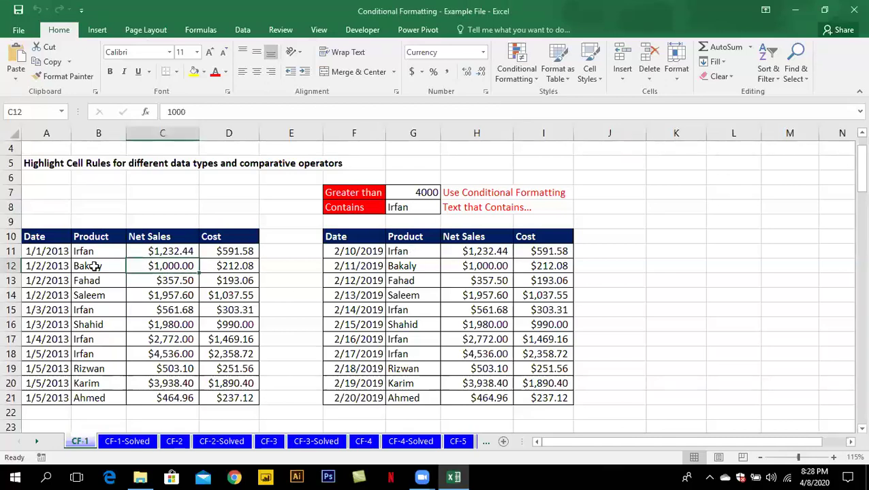
Apply a Text That Contains 'Irfan' rule with Yellow Fill and Dark Yellow Text to B11:B21
drag(98, 251, 105, 400)
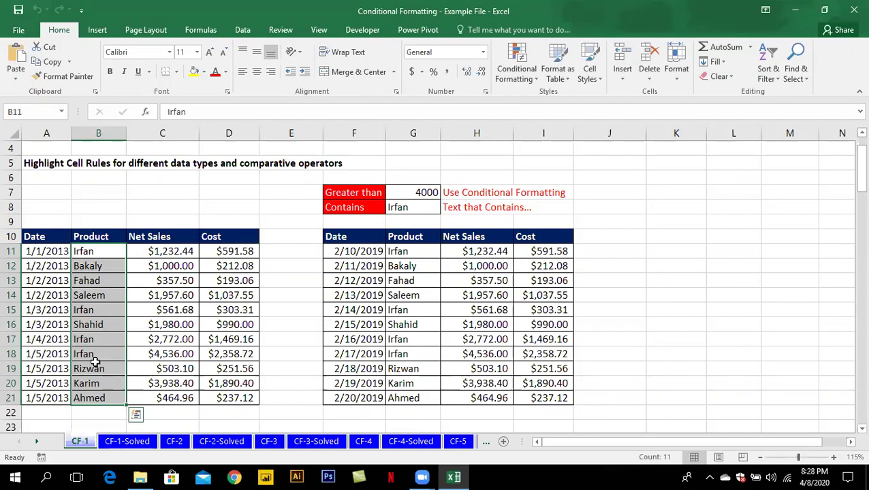
click(535, 79)
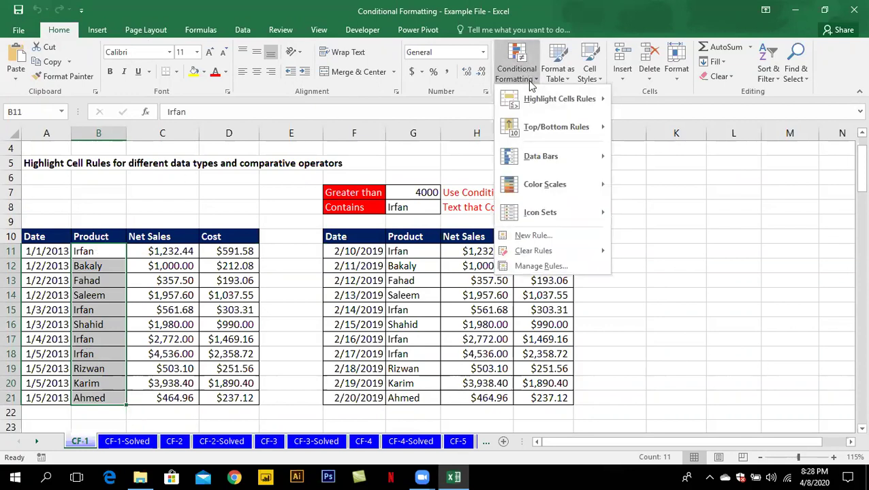
mouse_move(559, 99)
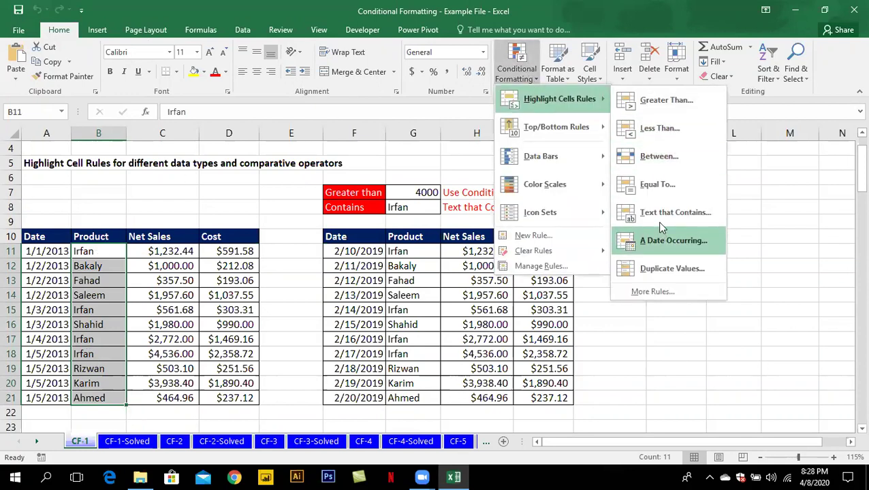
click(664, 213)
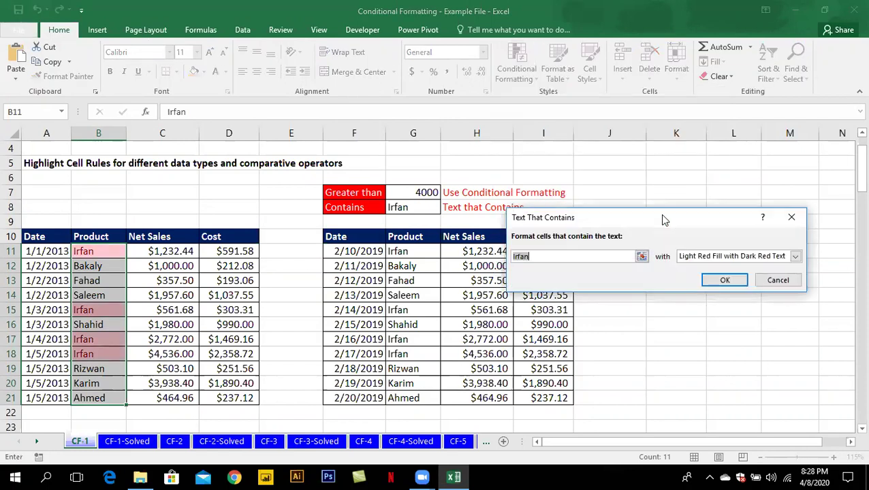
click(706, 261)
click(708, 275)
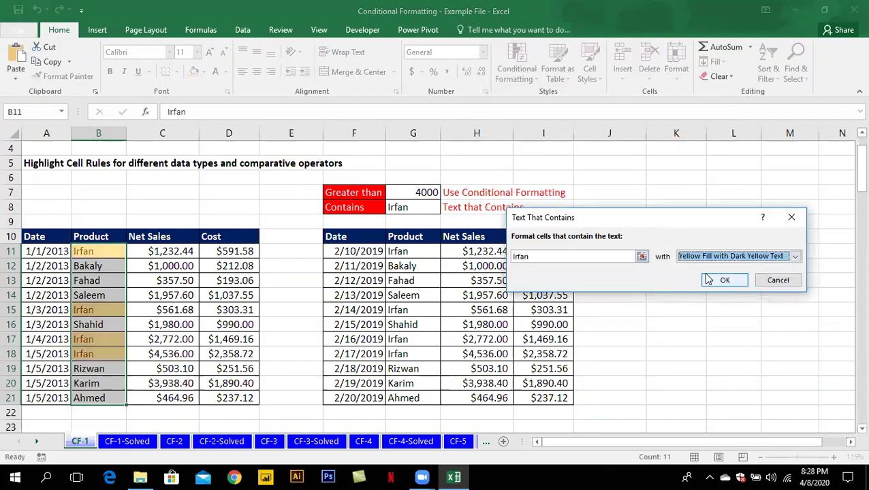
click(719, 285)
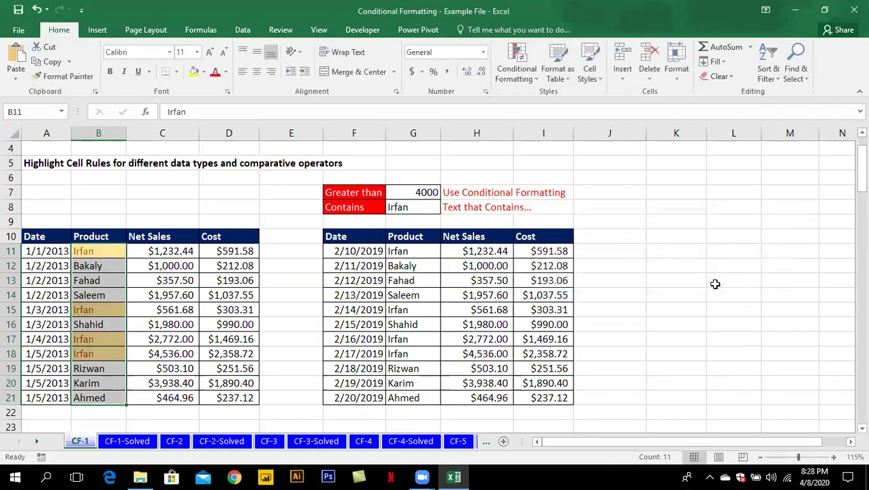
click(144, 297)
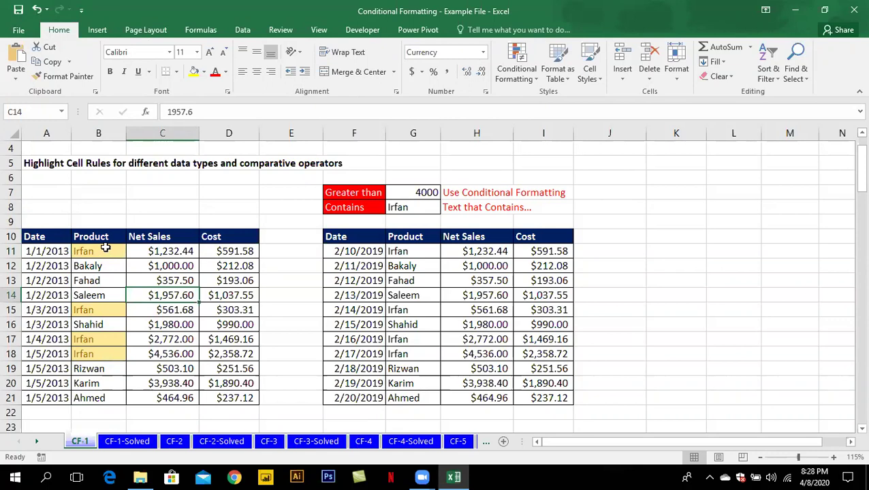
drag(106, 250, 102, 398)
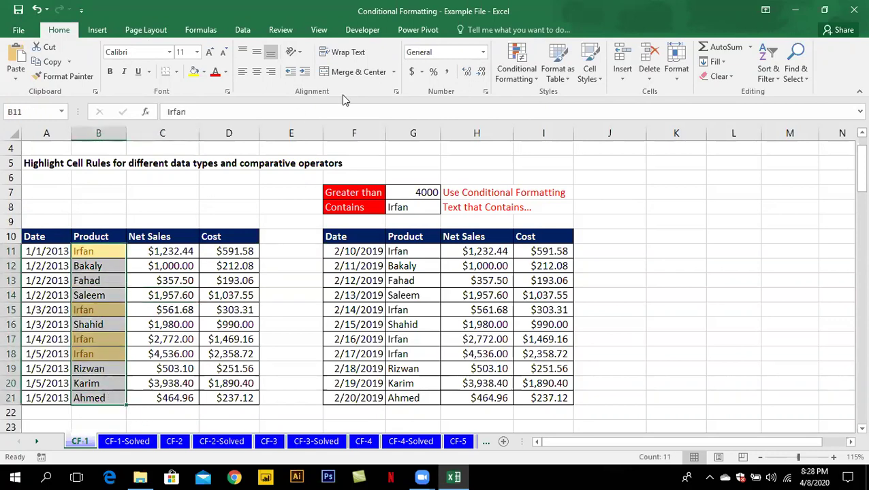
Edit the Product highlight rule so it matches fahad instead of Irfan
click(512, 68)
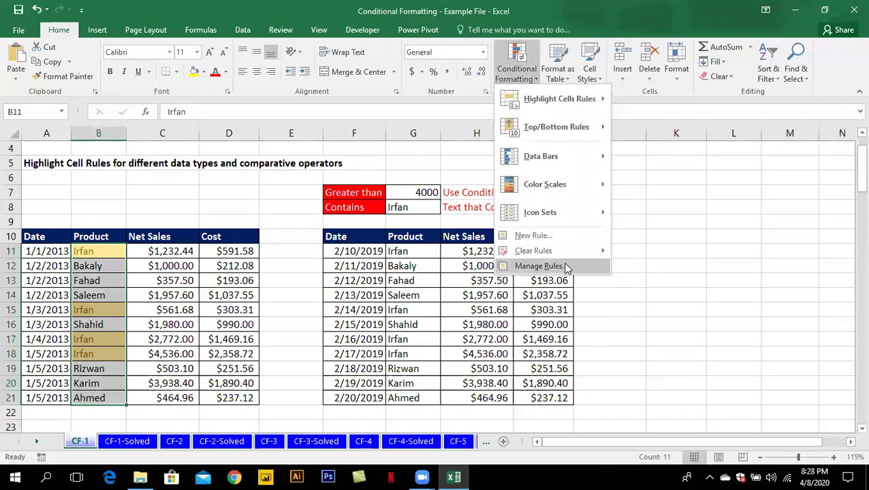
click(538, 266)
double_click(600, 236)
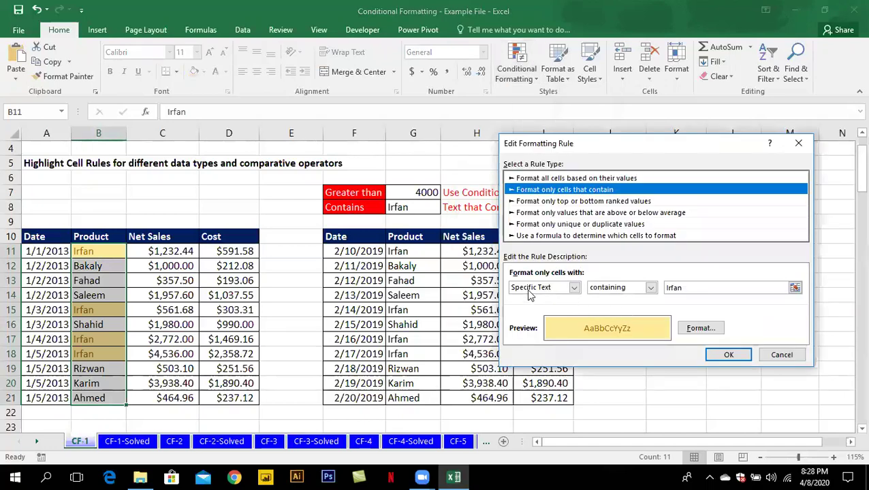
click(700, 287)
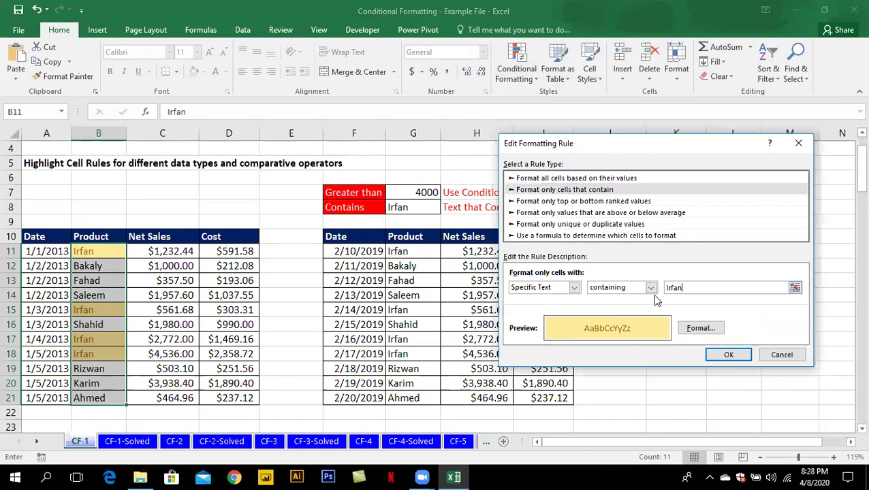
drag(695, 287, 655, 291)
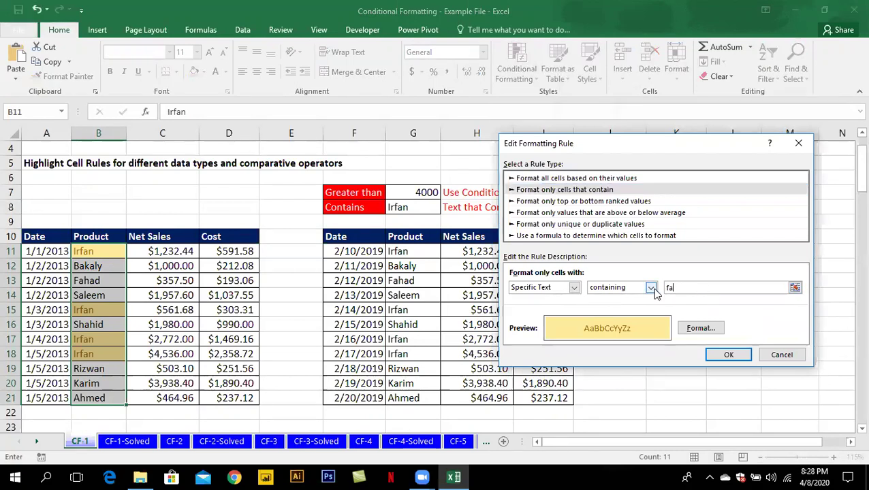
click(727, 355)
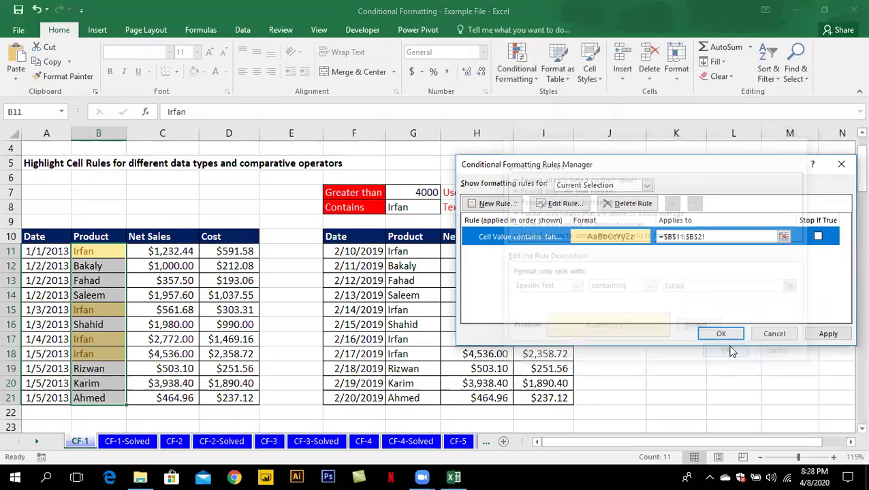
click(709, 334)
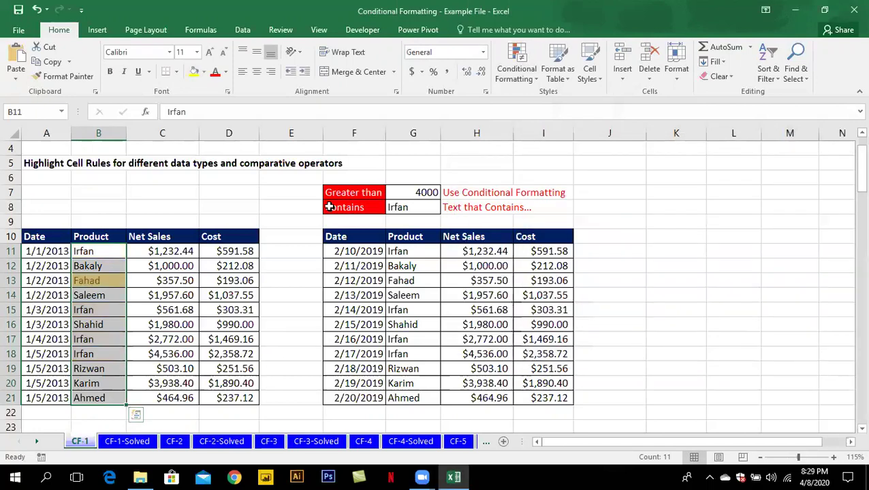
Clear all conditional formatting rules from the entire sheet
click(519, 72)
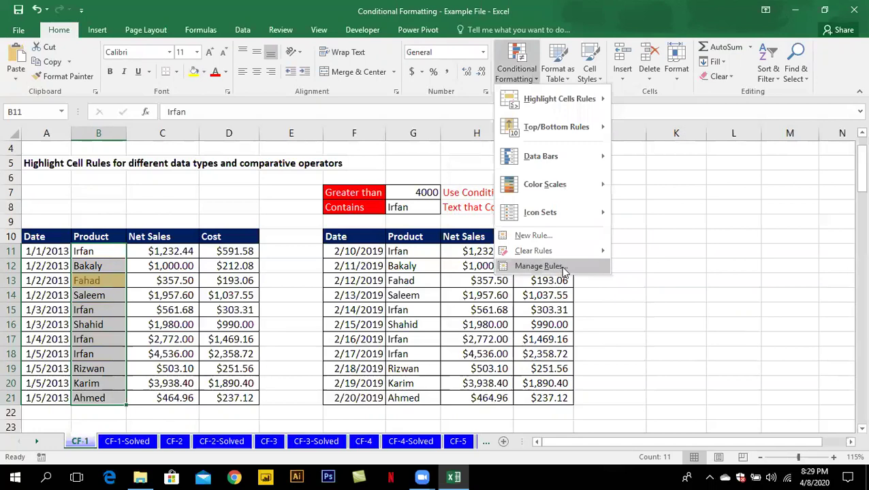
mouse_move(533, 251)
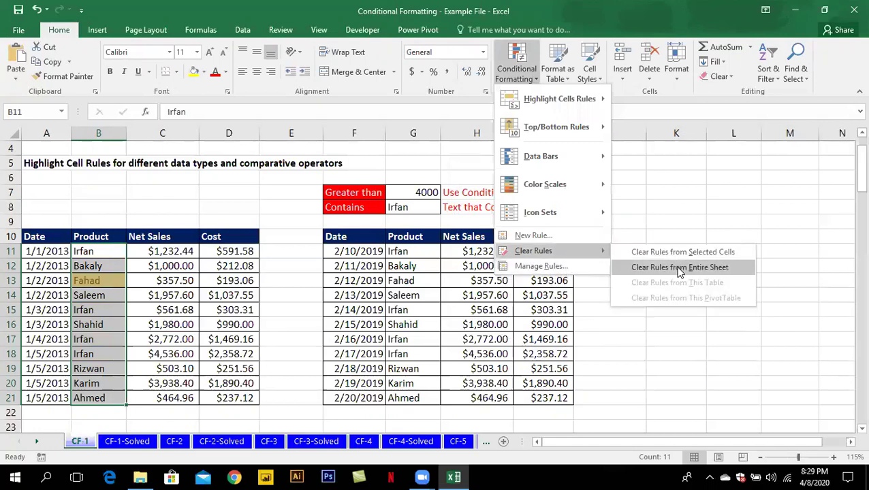
click(679, 268)
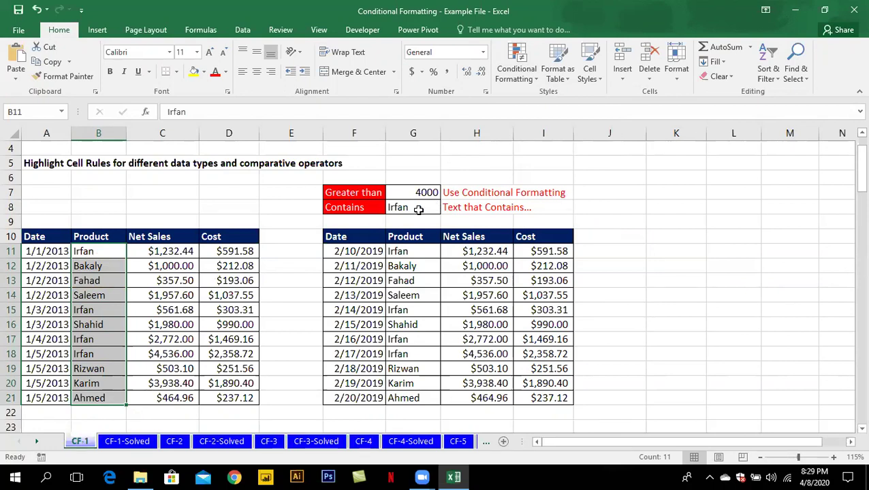
click(517, 65)
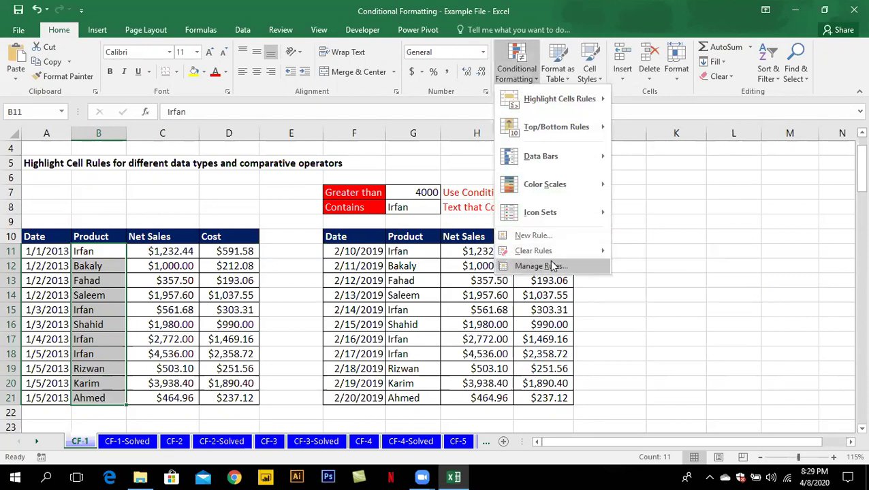
mouse_move(559, 99)
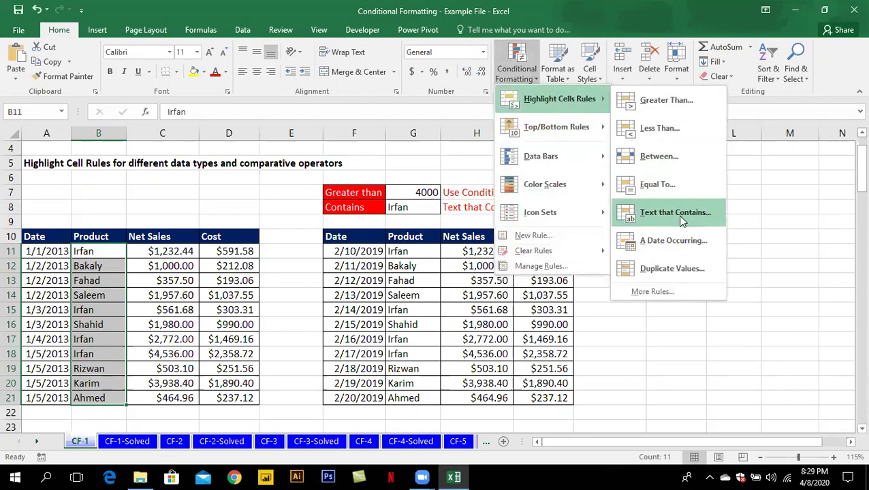
Create a Text That Contains rule for the Products using cell G8 as the criterion
click(679, 215)
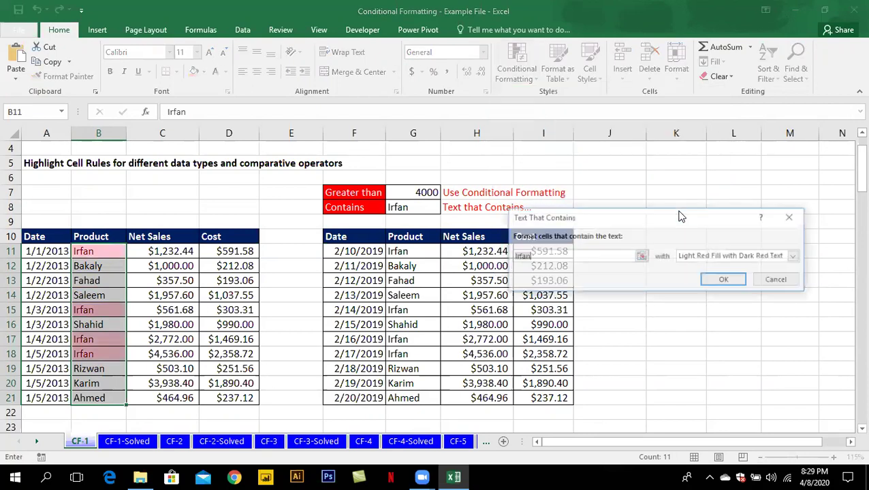
click(418, 206)
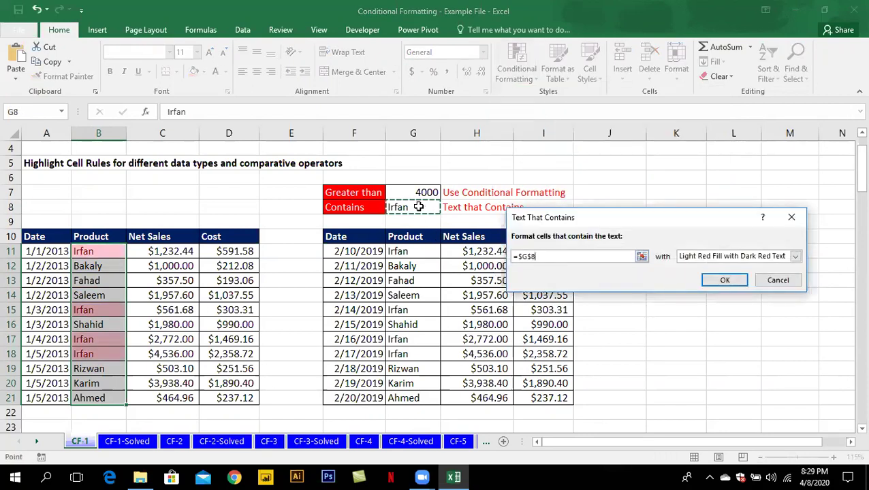
click(716, 279)
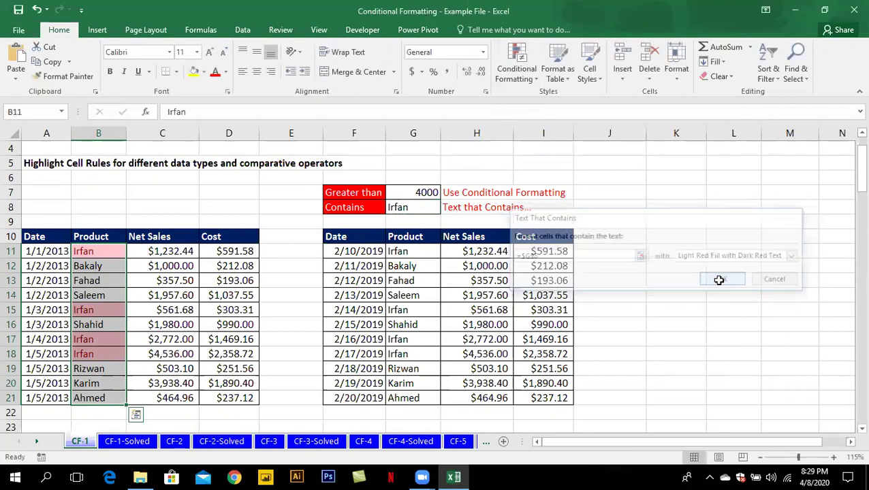
click(102, 322)
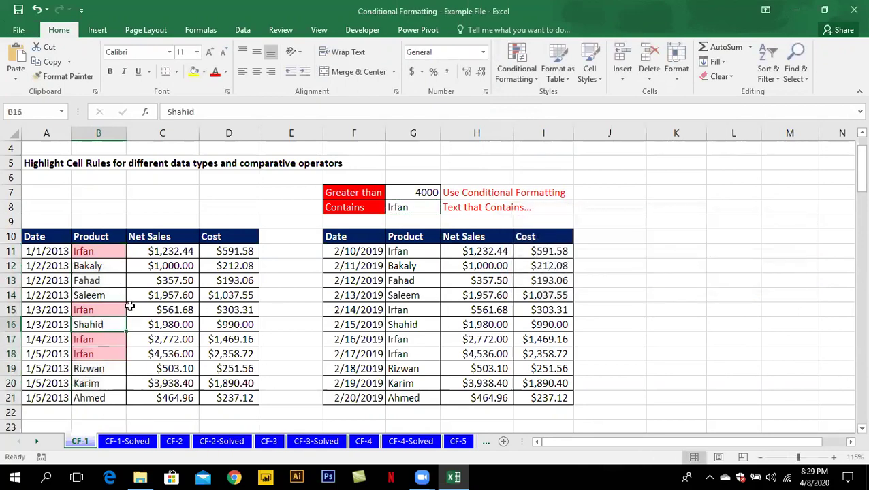
Enter fahad, then shahid, in G8 so only Shahid is highlighted
click(399, 206)
text(fahad)
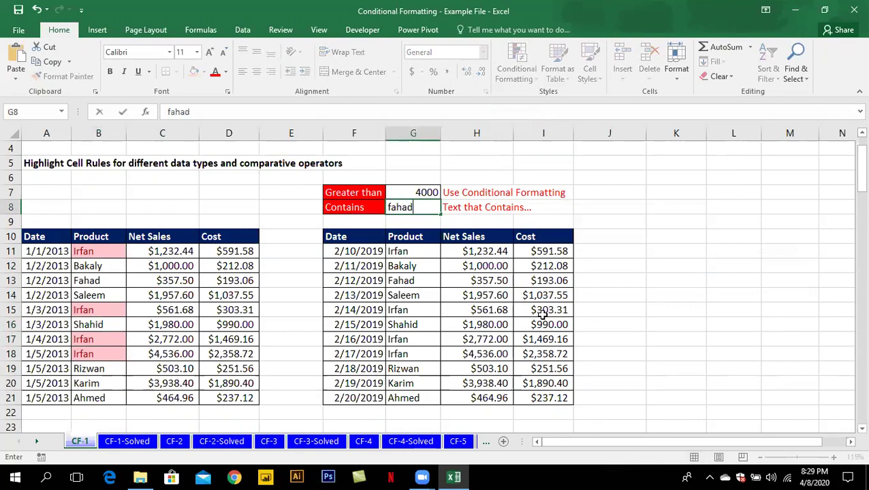
key(Return)
key(Up)
text(shahid)
key(Return)
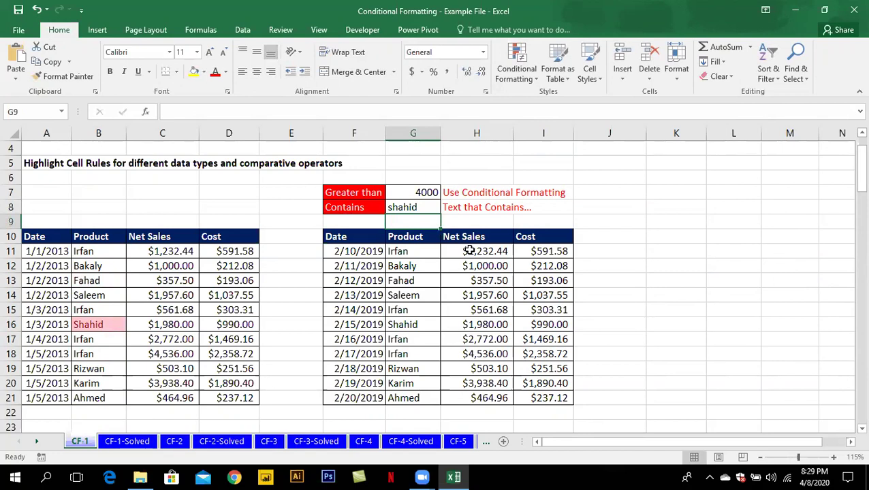
drag(469, 250, 489, 397)
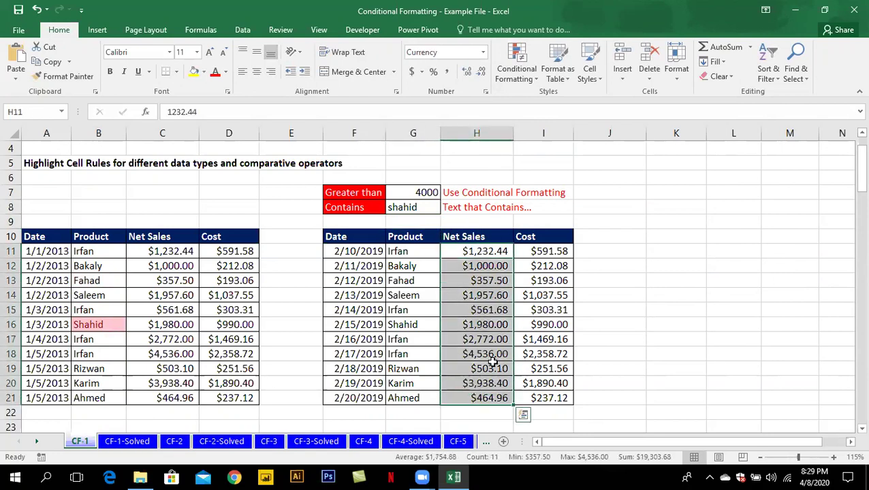
Add a Greater Than rule on Net Sales H11:H21 that compares against cell G7
click(516, 68)
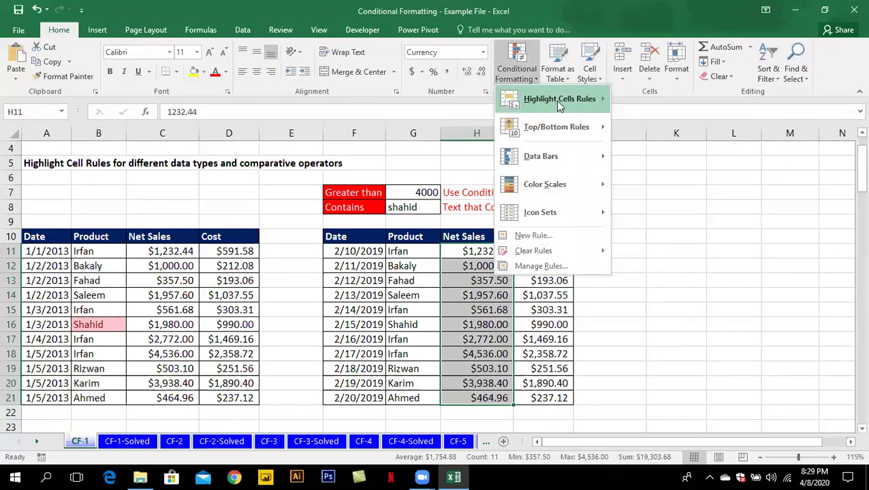
mouse_move(559, 98)
click(650, 105)
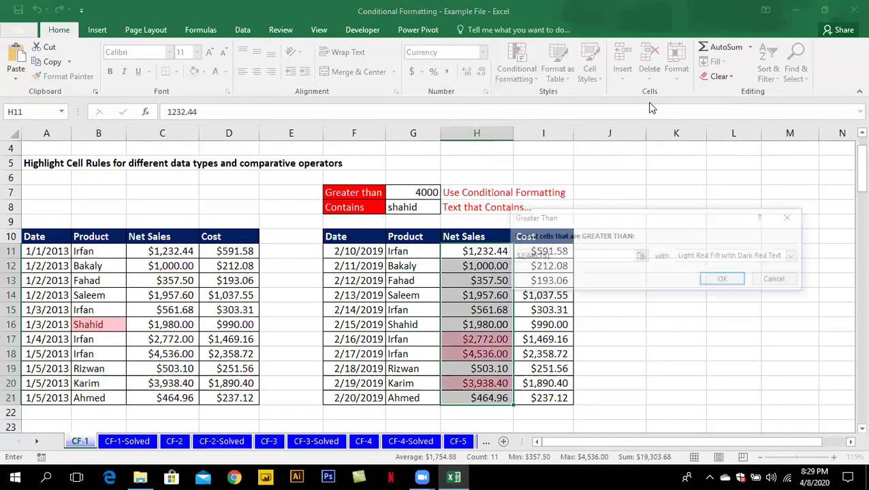
click(424, 194)
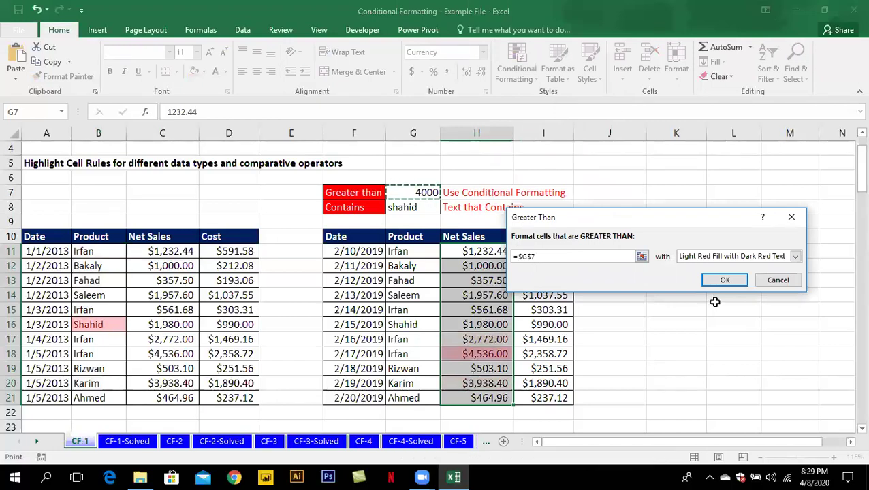
click(735, 285)
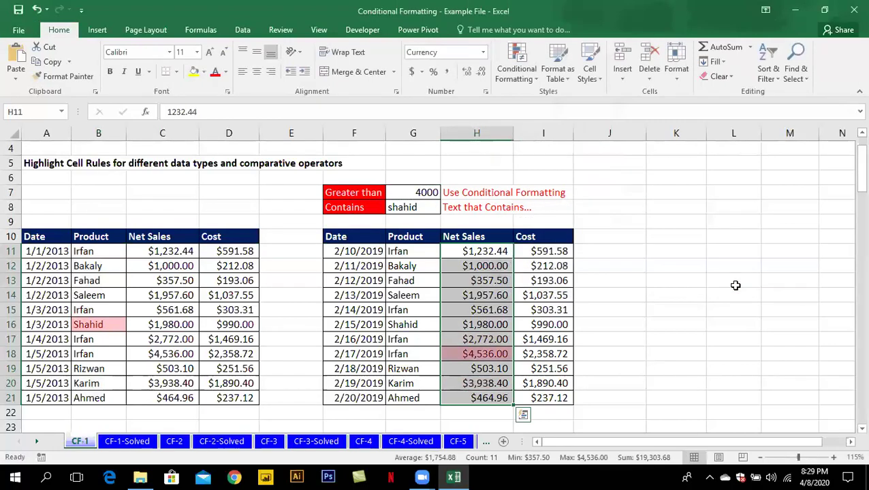
click(492, 357)
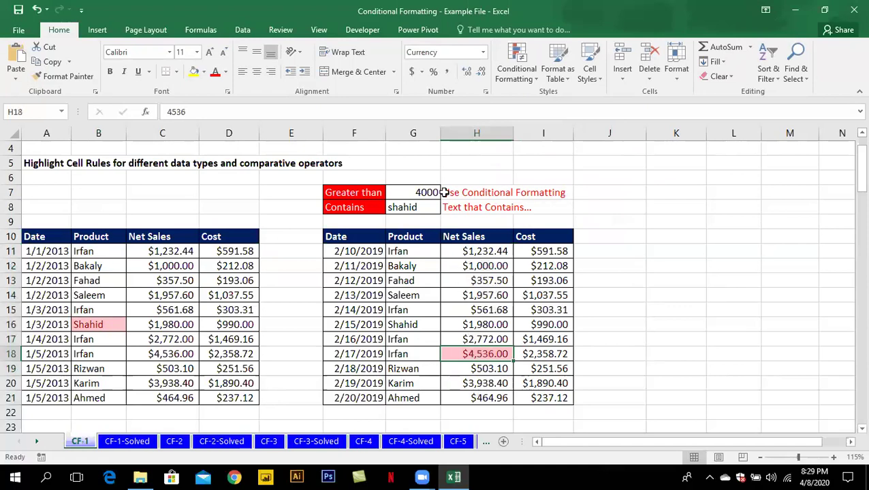
Set the G7 threshold to 2000, then 1500, and move to the CF-2 sheet
click(428, 187)
text(2000)
key(Return)
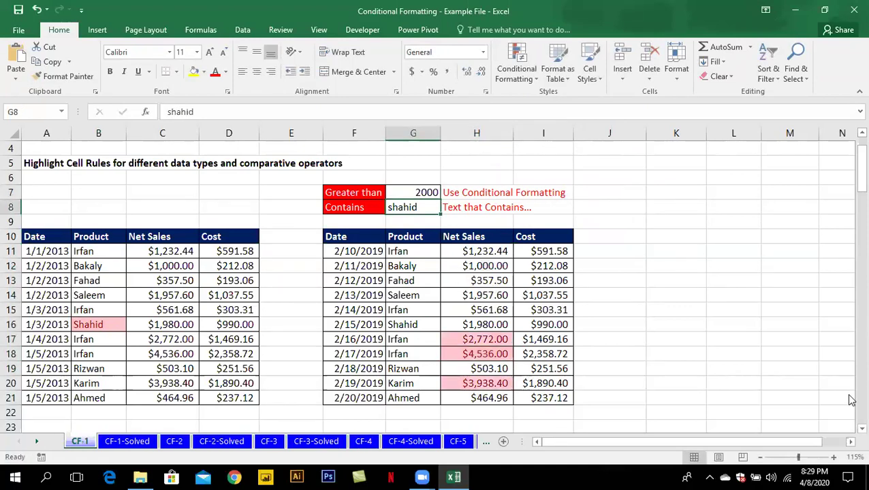
click(403, 192)
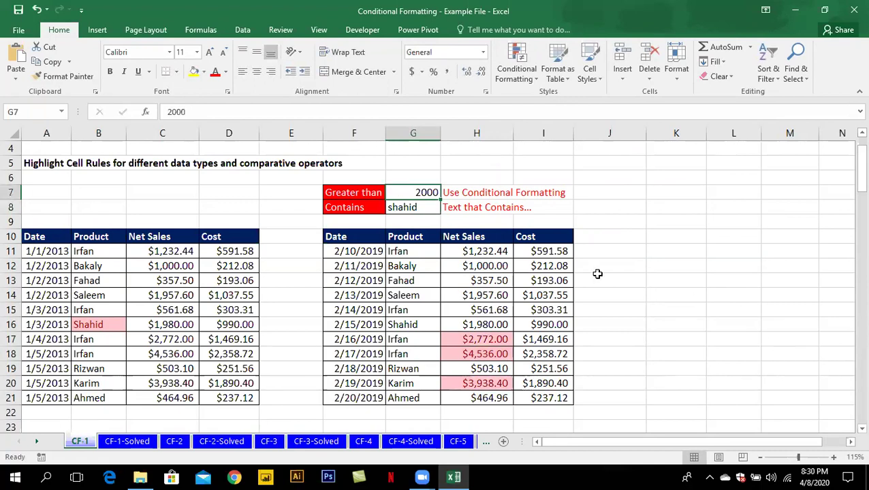
text(1500)
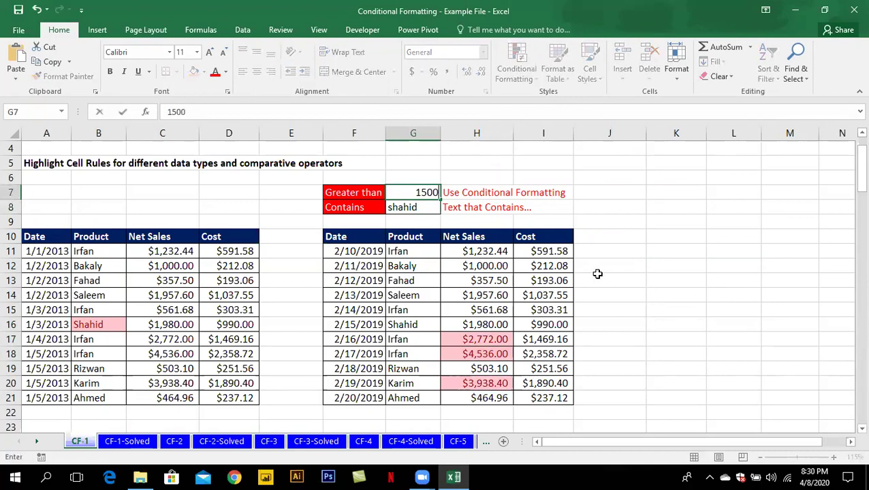
key(Return)
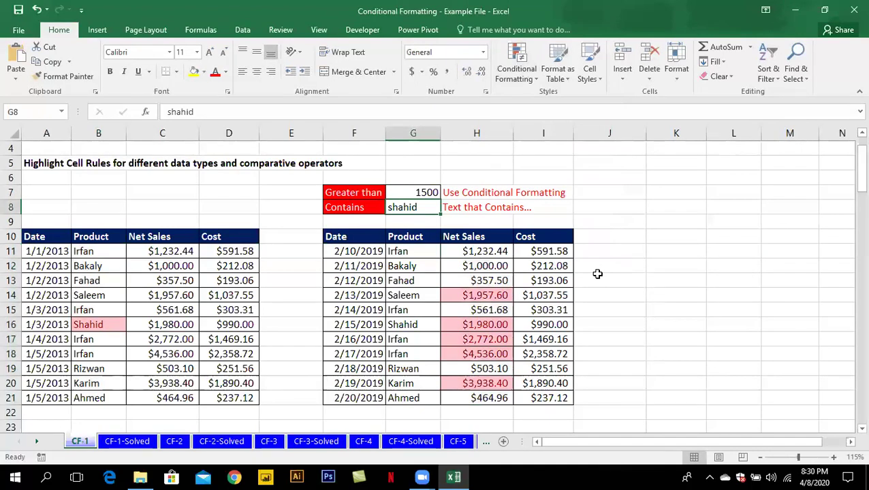
click(187, 441)
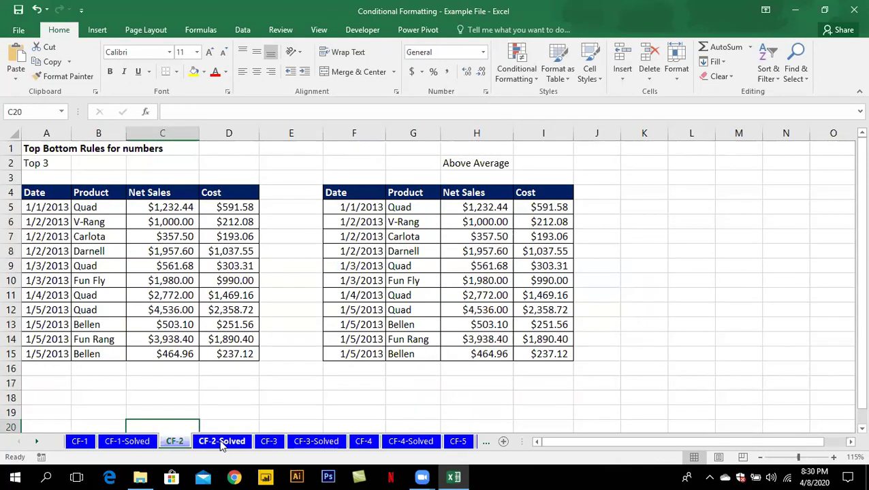
Browse the CF-2-Solved, CF-3-Solved and CF-4-Solved examples, then open the CF-9-Solved sheet
click(222, 441)
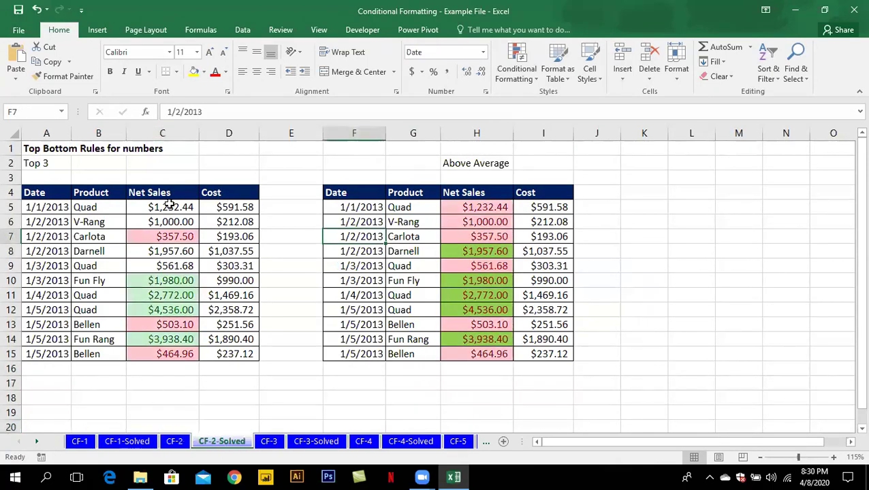
drag(169, 206, 164, 356)
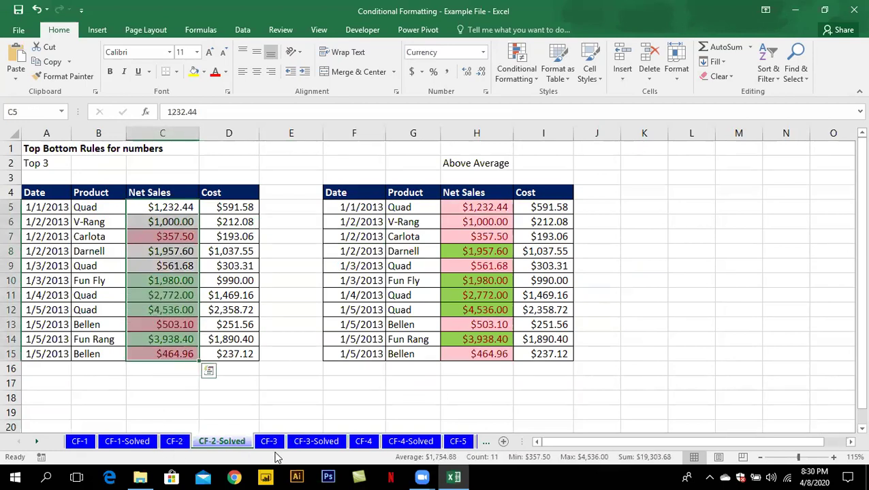
click(330, 442)
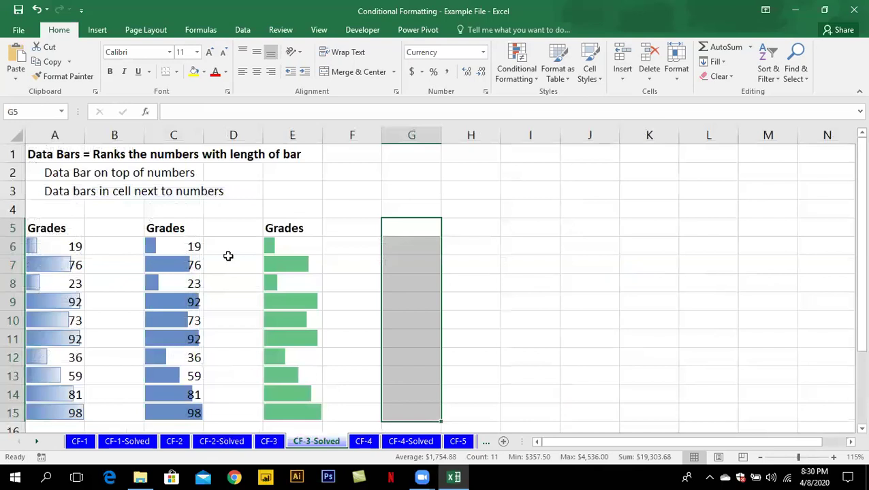
scroll(228, 256, down, 1)
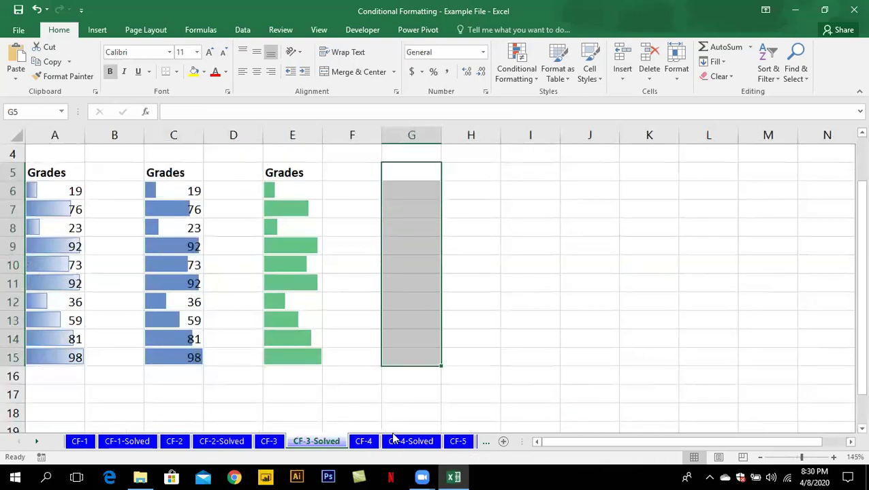
click(393, 440)
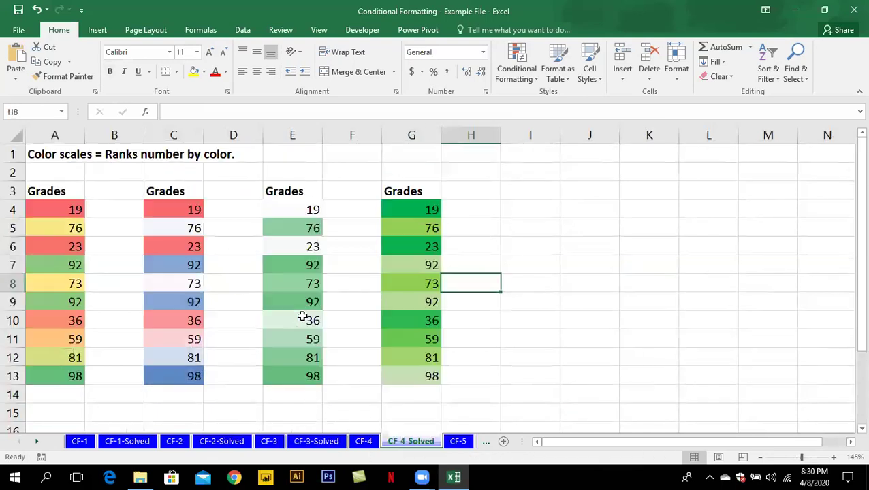
click(37, 442)
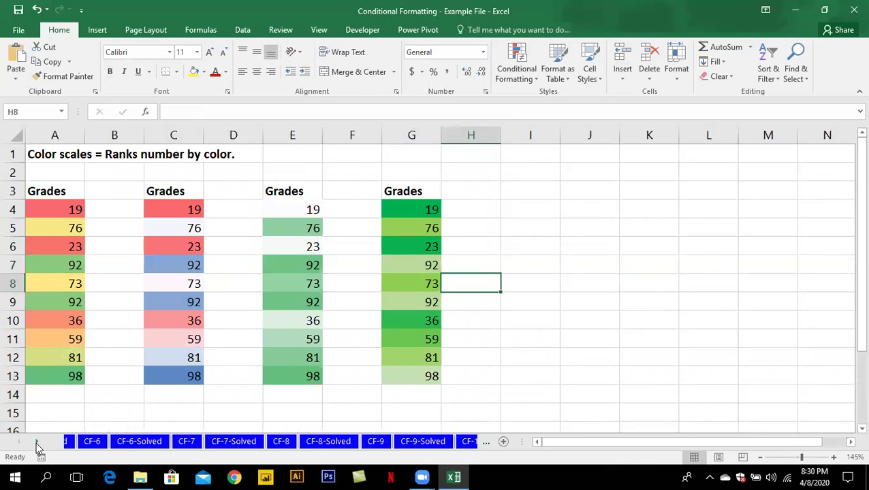
click(316, 442)
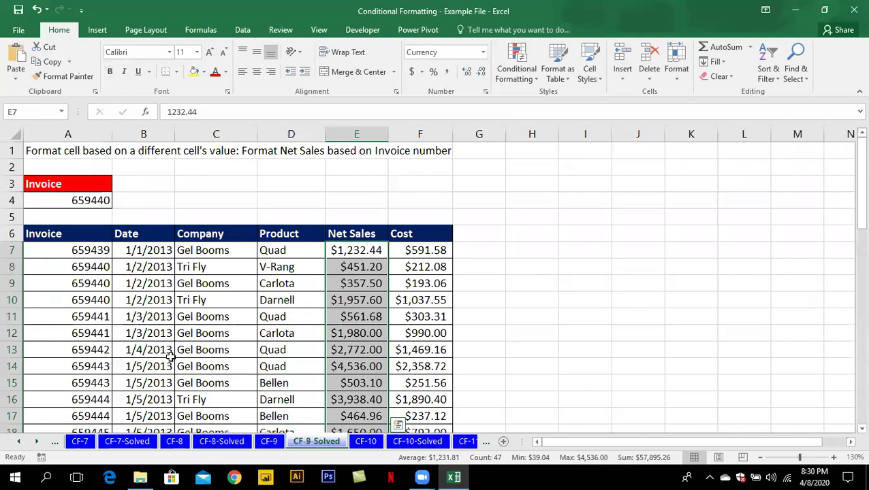
Switch to the unsolved CF-9 sheet
click(143, 316)
ctrl+scroll(249, 296, down, 1)
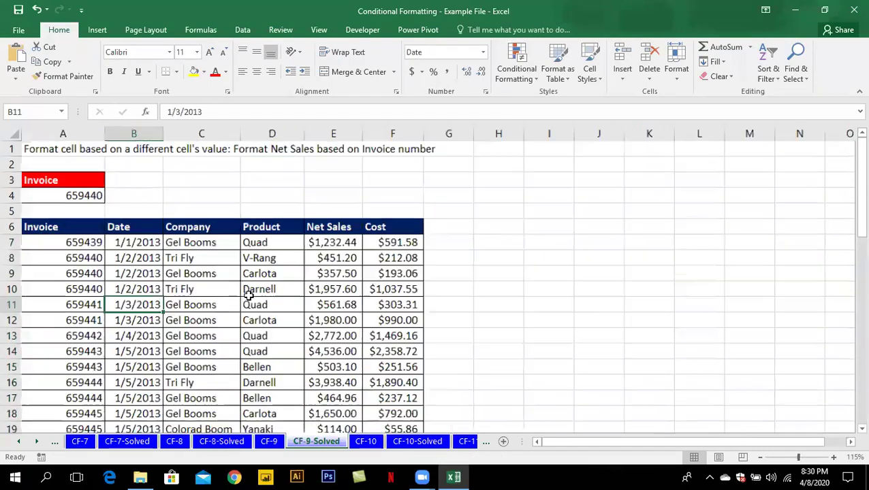
click(270, 443)
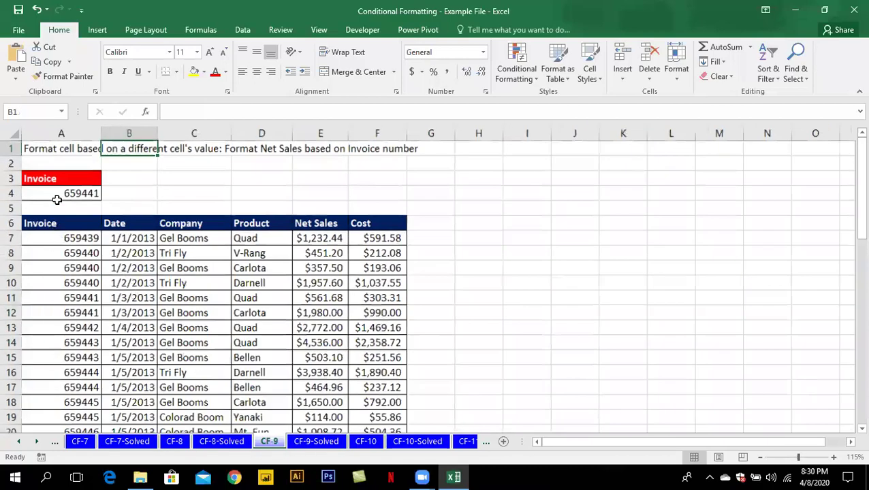
Select the column A invoice numbers and start an Equal To highlight rule against cell A4
drag(62, 238, 60, 425)
scroll(204, 286, up, 4)
click(515, 71)
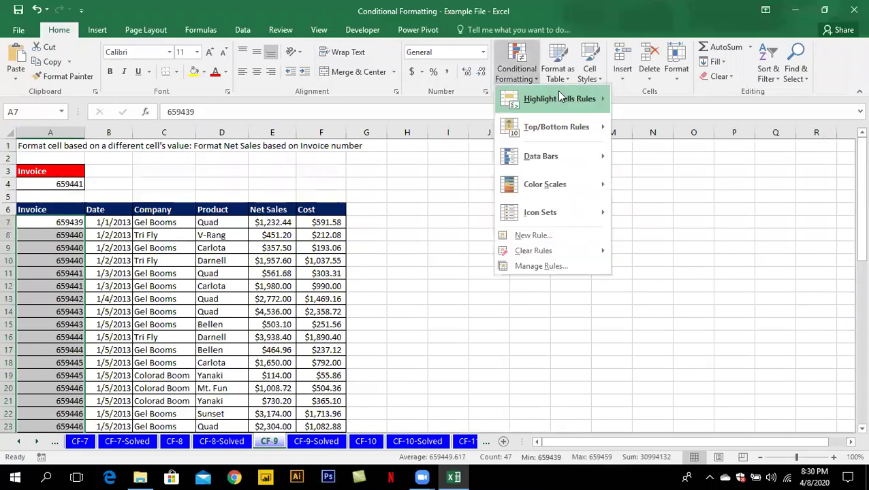
mouse_move(559, 99)
click(651, 183)
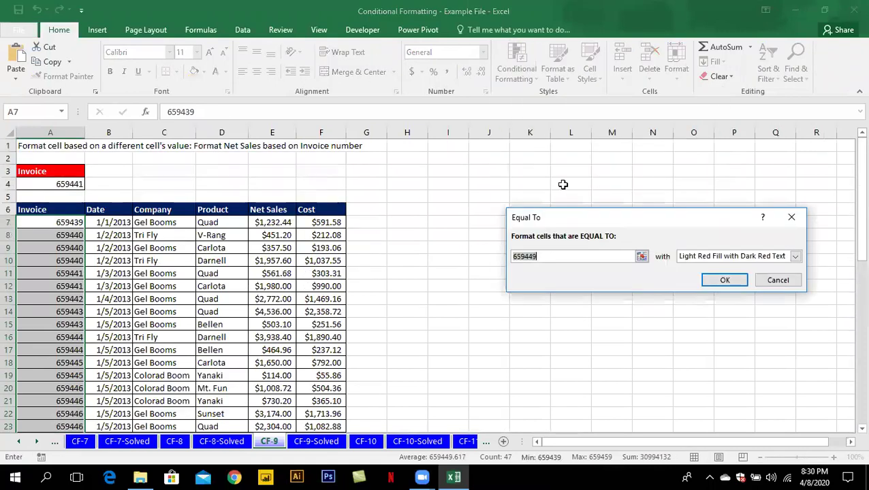
click(71, 182)
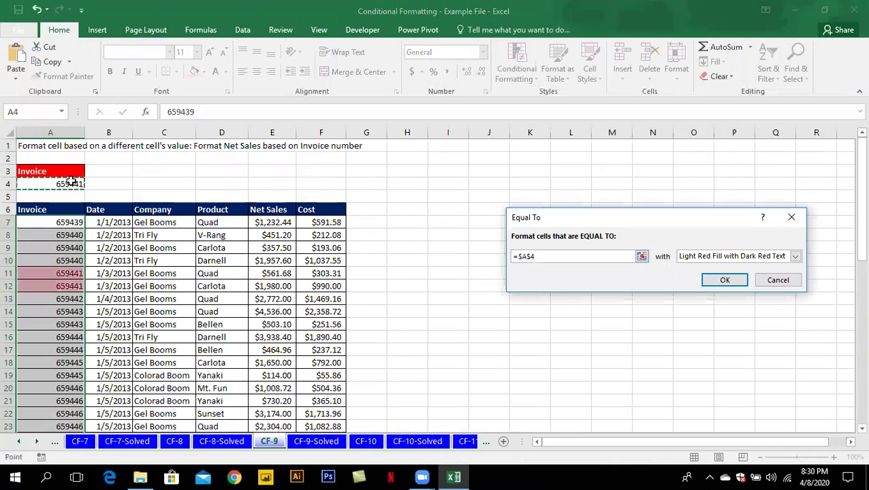
Apply the Equal To rule and enter invoice 659440 in A4
key(Return)
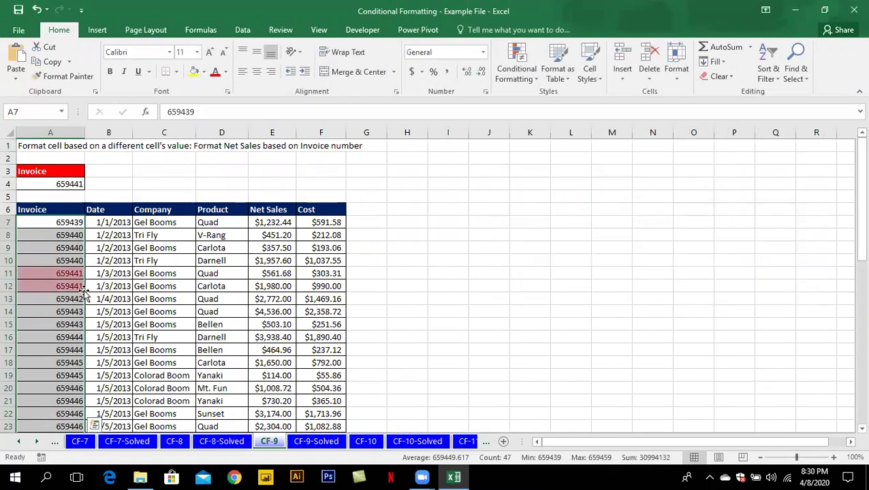
click(65, 275)
click(76, 188)
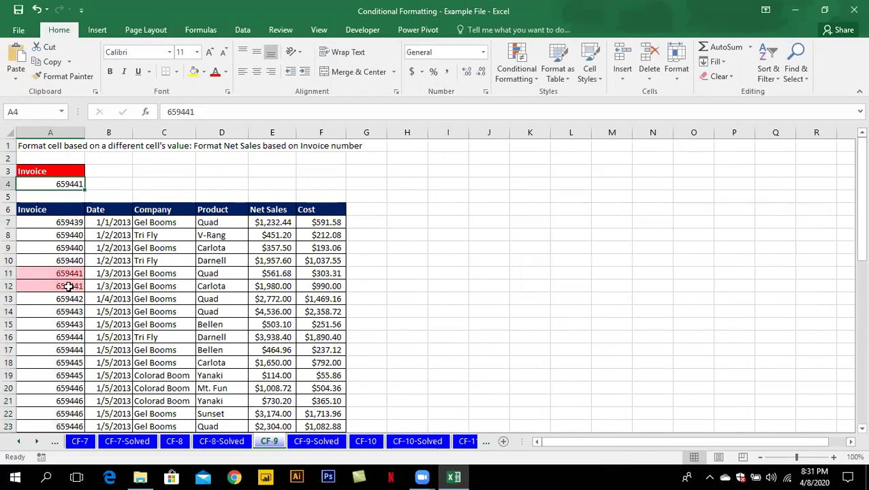
text(65944)
text(0)
key(Return)
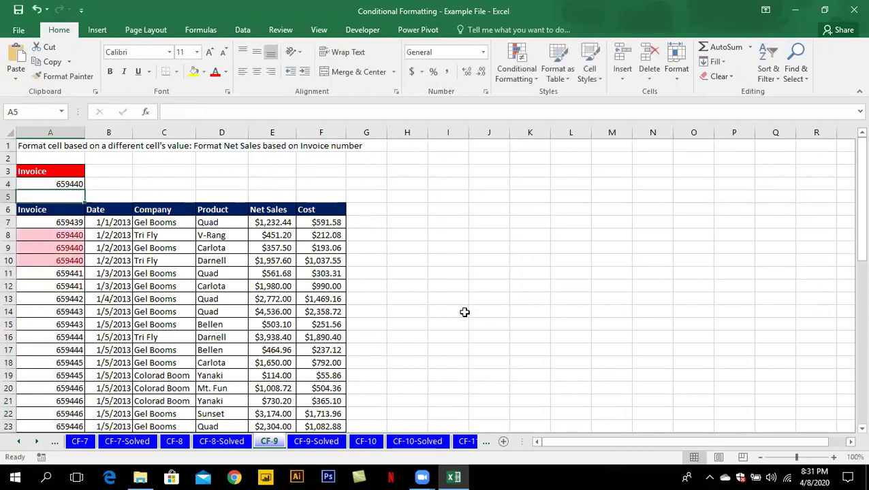
Change A4 to 659444 so only the two 659444 invoices are highlighted
double_click(61, 184)
key(End)
key(BackSpace)
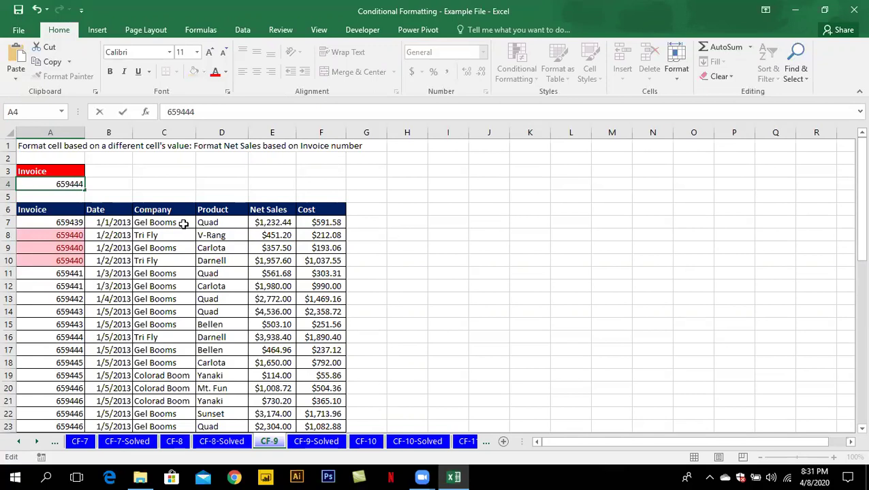
key(Return)
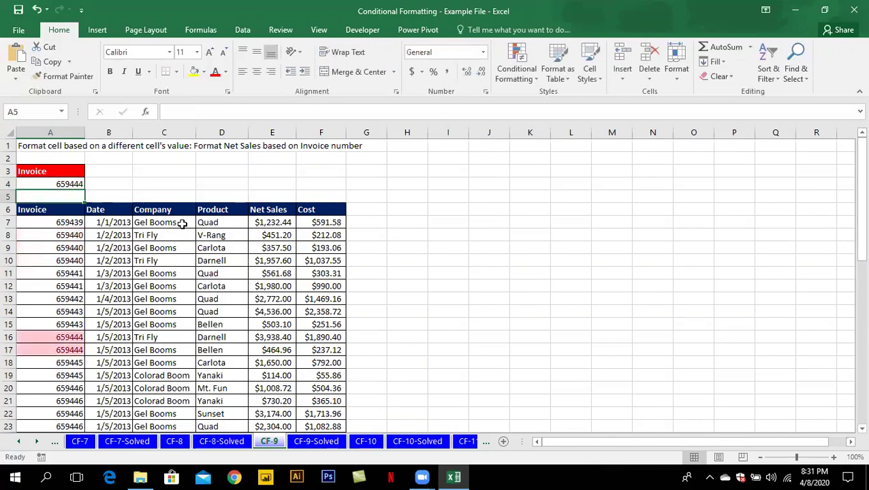
click(59, 181)
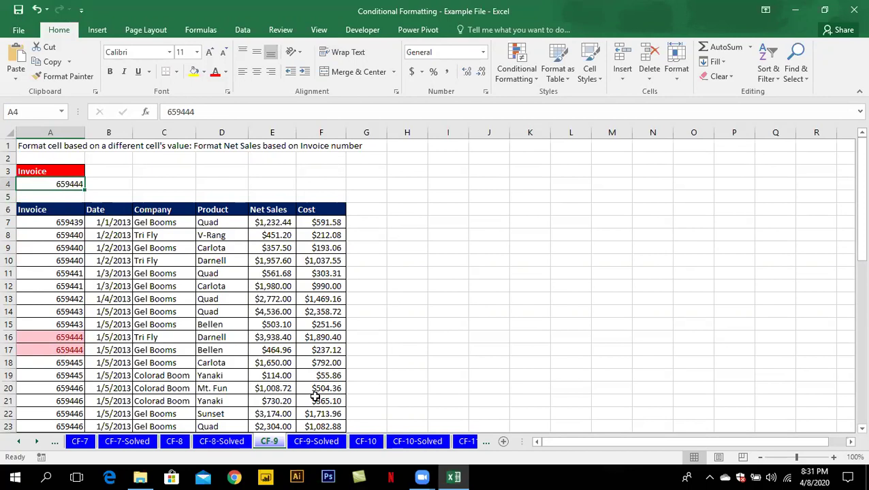
On CF-9-Solved, select the invoice table from A7 across to column F down to the last row
click(313, 443)
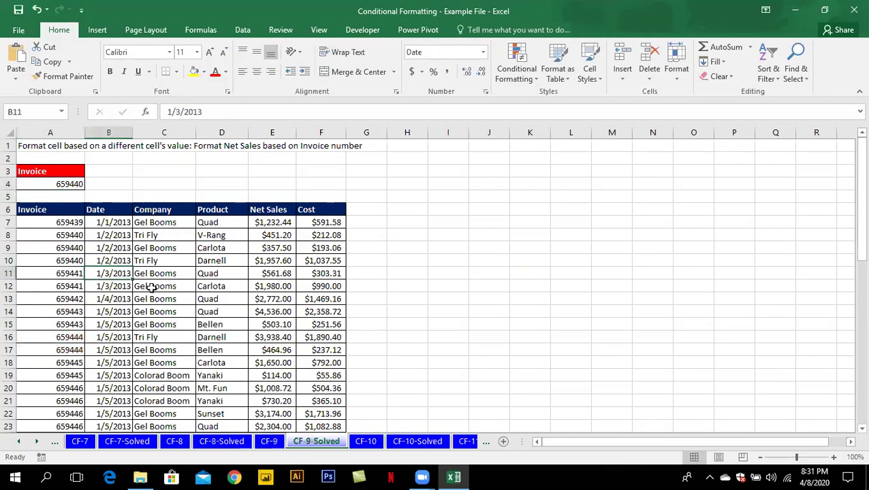
click(68, 183)
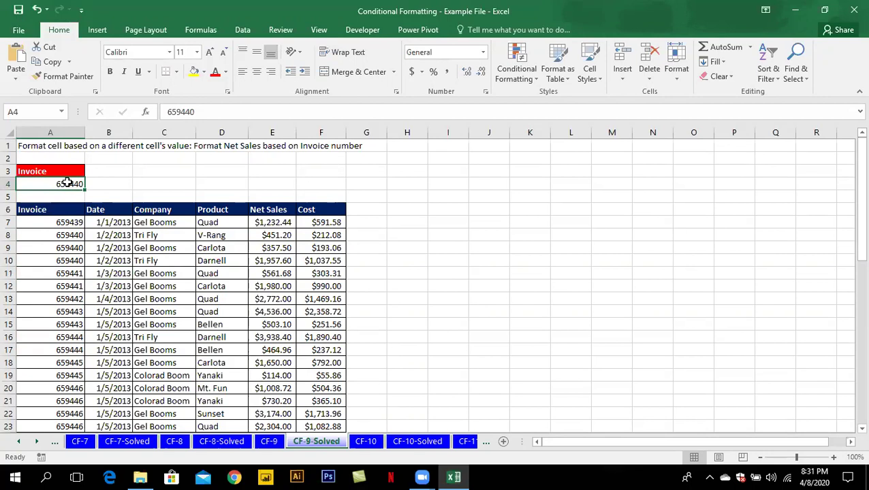
mouse_move(64, 223)
mouse_down()
mouse_move(319, 394)
mouse_move(280, 425)
mouse_up()
click(277, 441)
click(70, 337)
drag(64, 222, 60, 394)
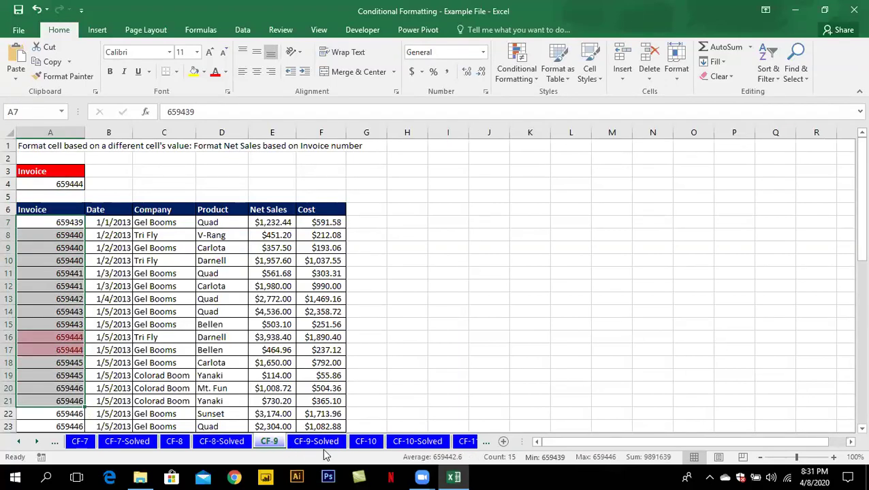
click(319, 442)
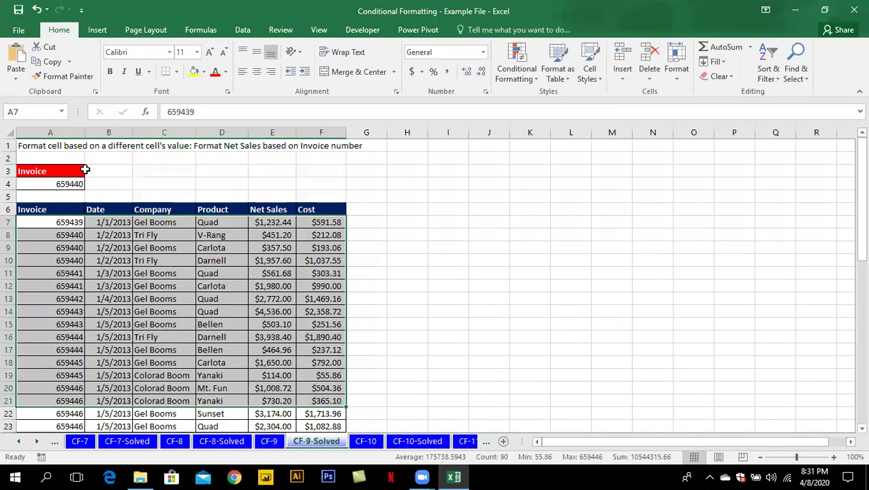
key(ctrl+shift+Down)
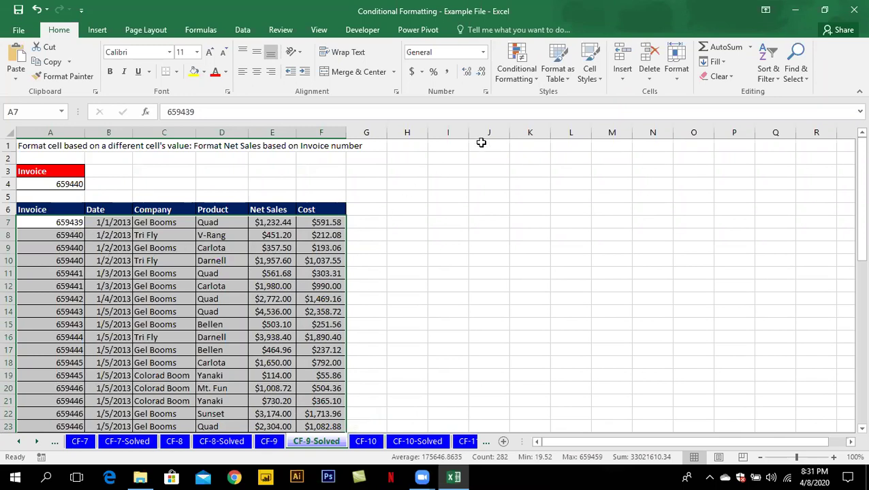
Create a new conditional formatting rule of type 'Use a formula to determine which cells to format'
click(520, 75)
mouse_move(559, 100)
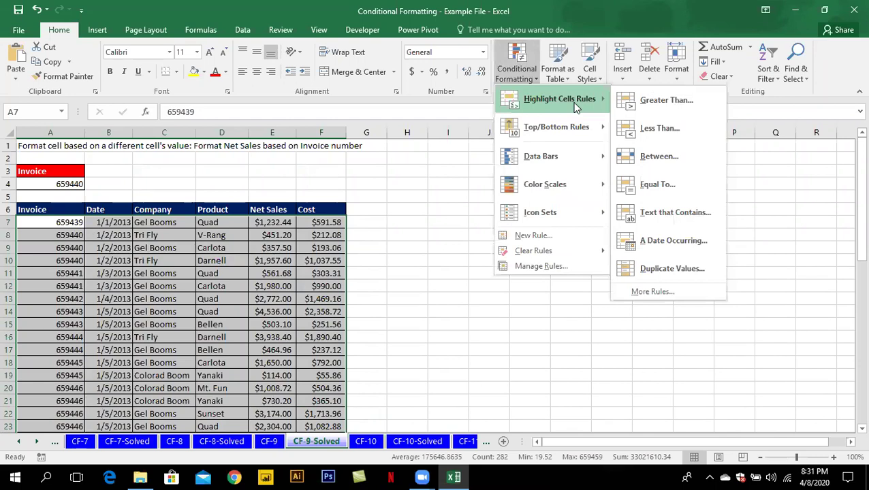
click(534, 236)
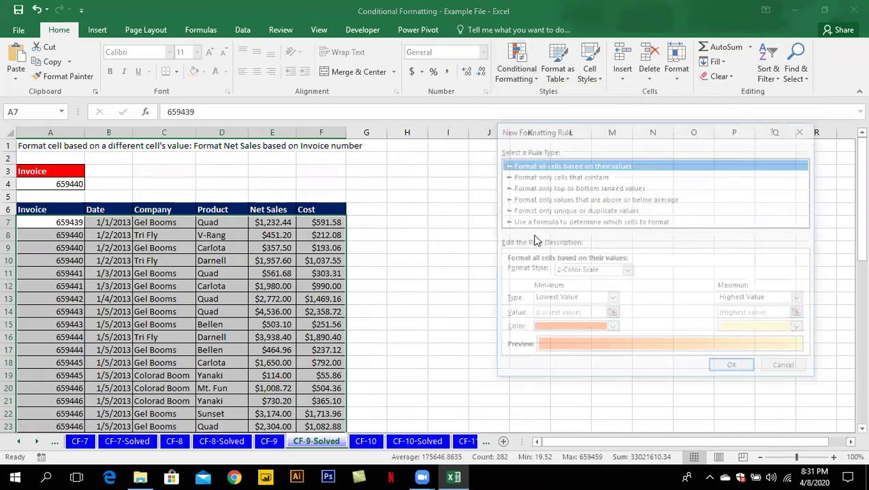
click(555, 199)
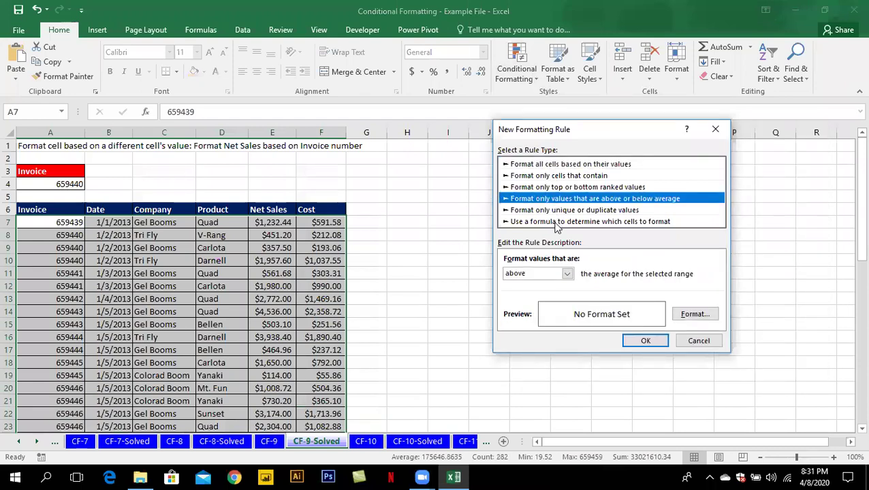
click(555, 222)
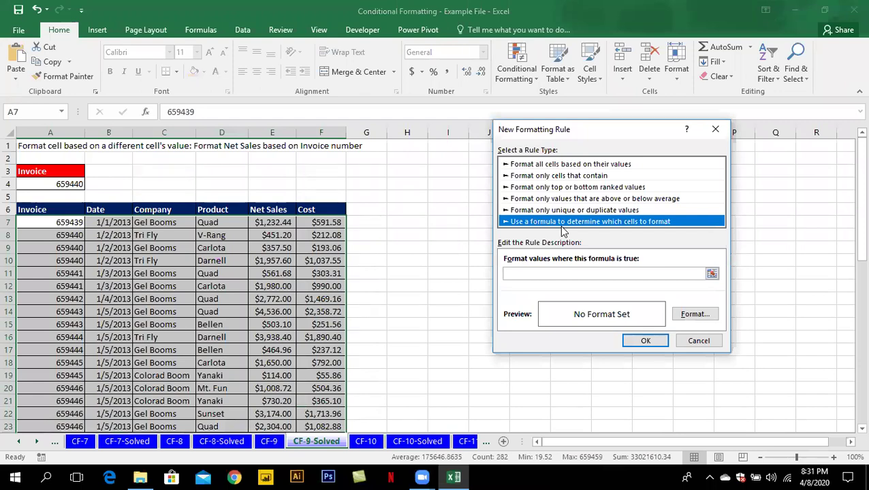
Enter the rule formula =$A$4=$A$7 by referencing cells A4 and A7
click(544, 273)
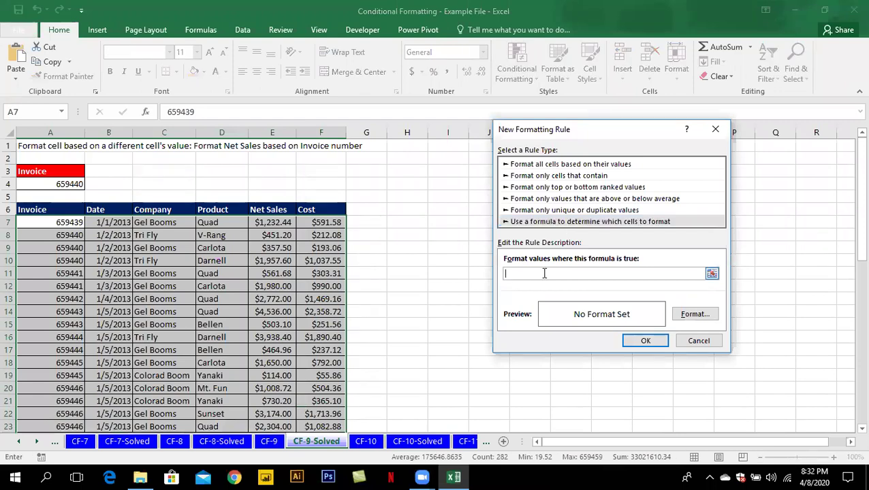
text(=)
click(81, 183)
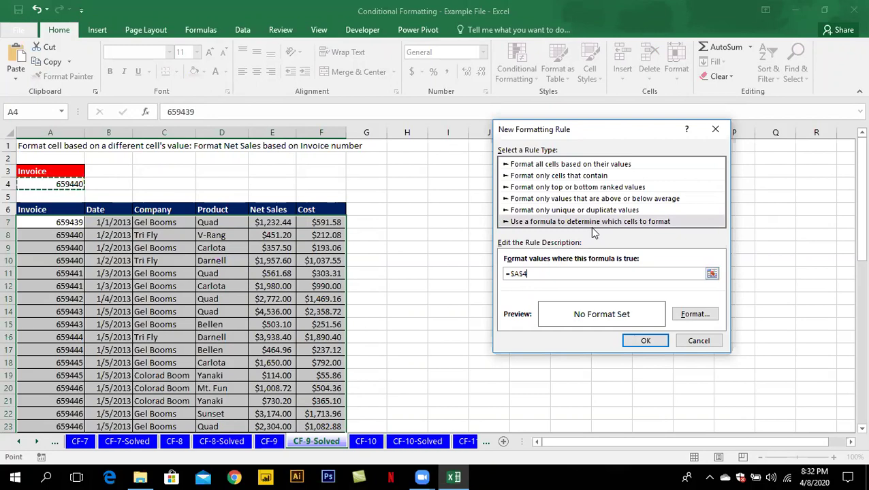
text(=)
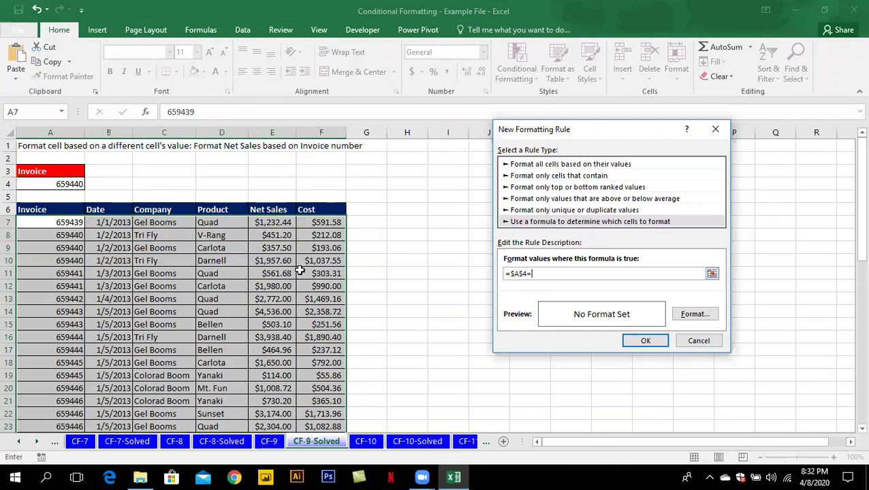
click(62, 222)
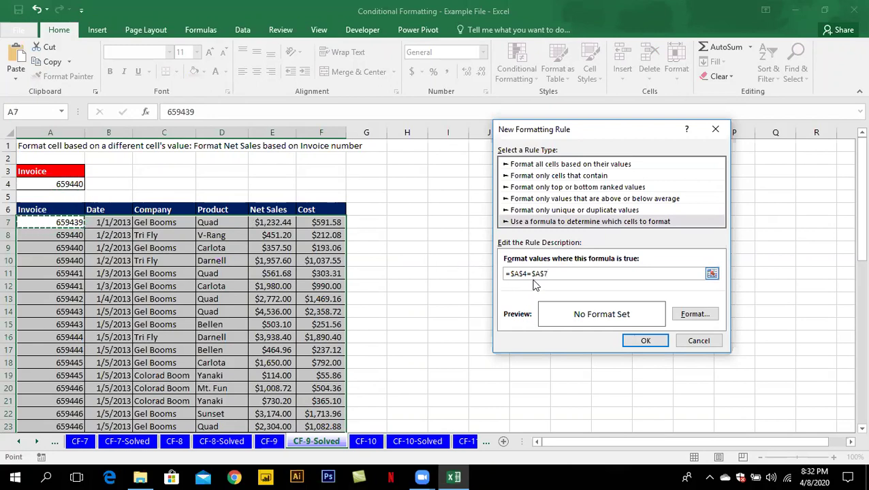
Choose a yellow fill, change the formula to =$A$4=$A7, and apply the rule
click(695, 314)
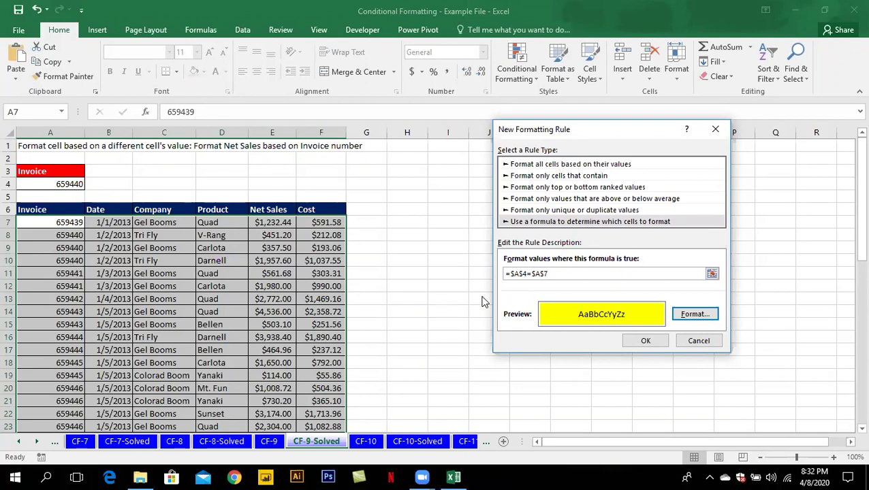
click(545, 273)
text(7)
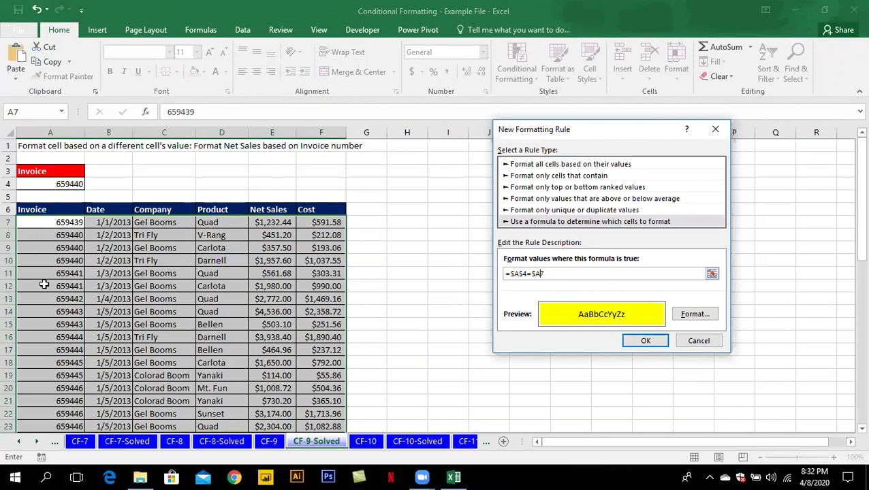
click(653, 340)
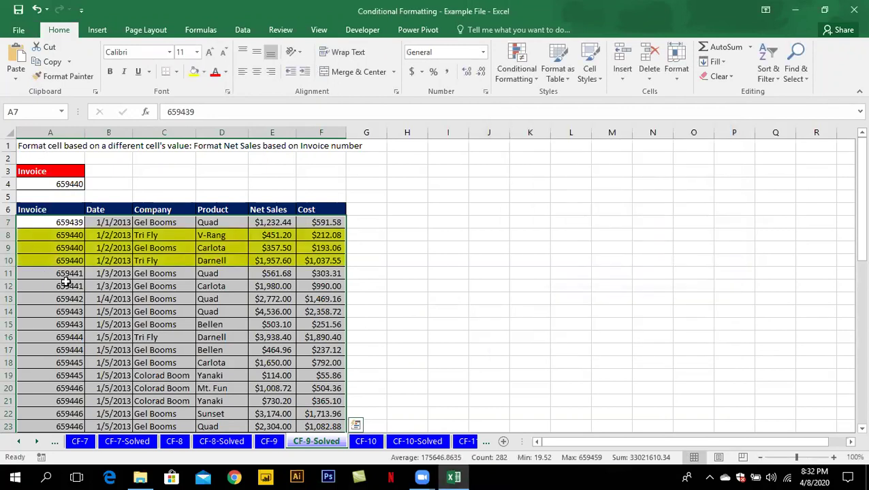
Change the invoice number in A4 to 659441
click(65, 282)
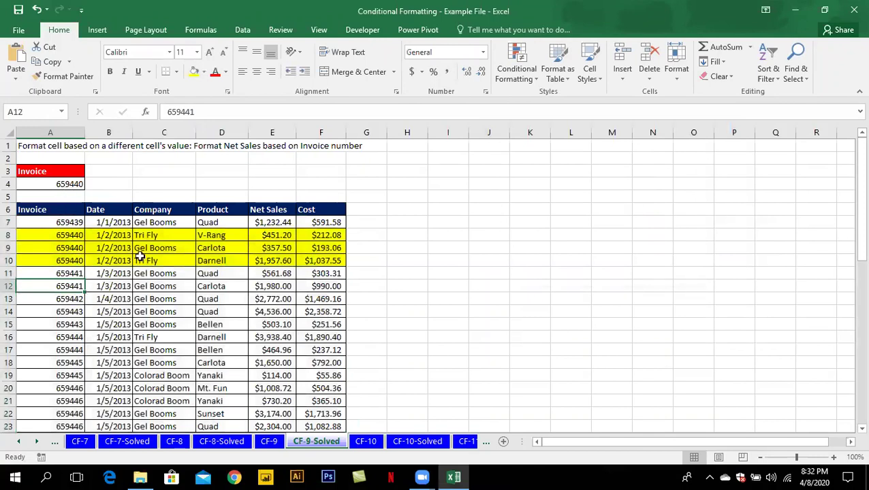
double_click(82, 184)
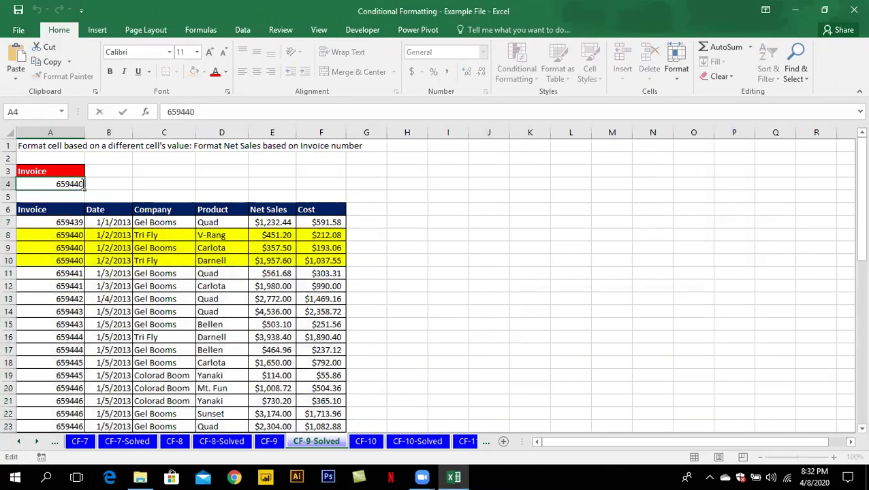
key(BackSpace)
text(1)
key(Return)
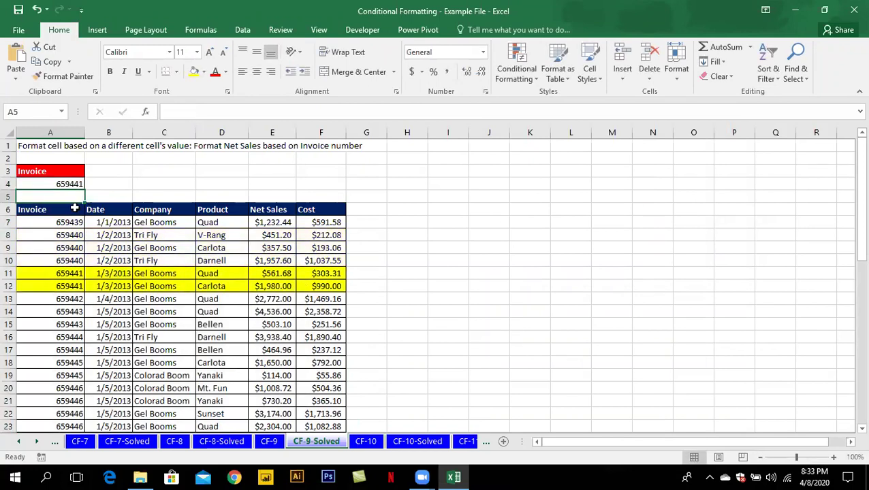
Change A4 to 659442 so only row 13 turns yellow
click(78, 184)
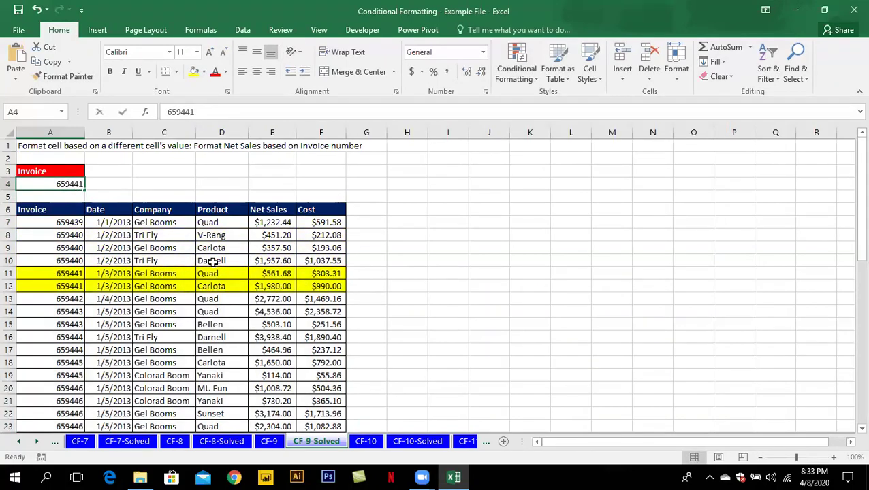
key(F2)
key(BackSpace)
text(2)
key(Return)
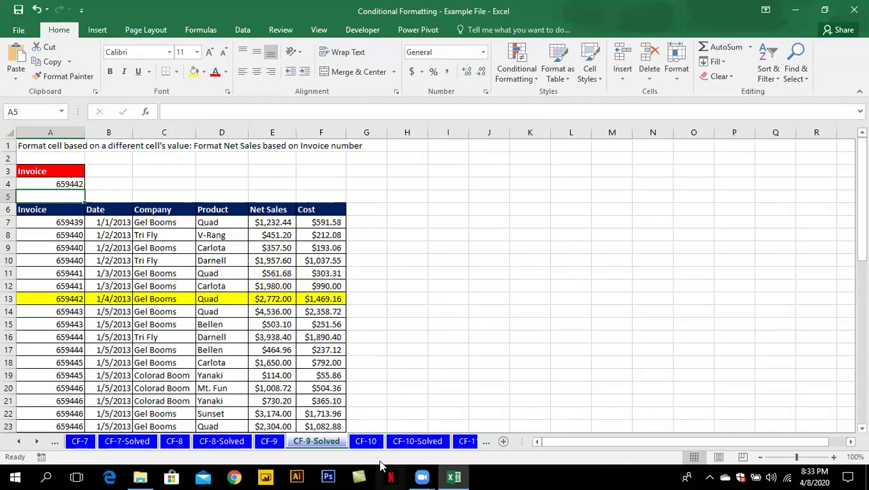
click(368, 443)
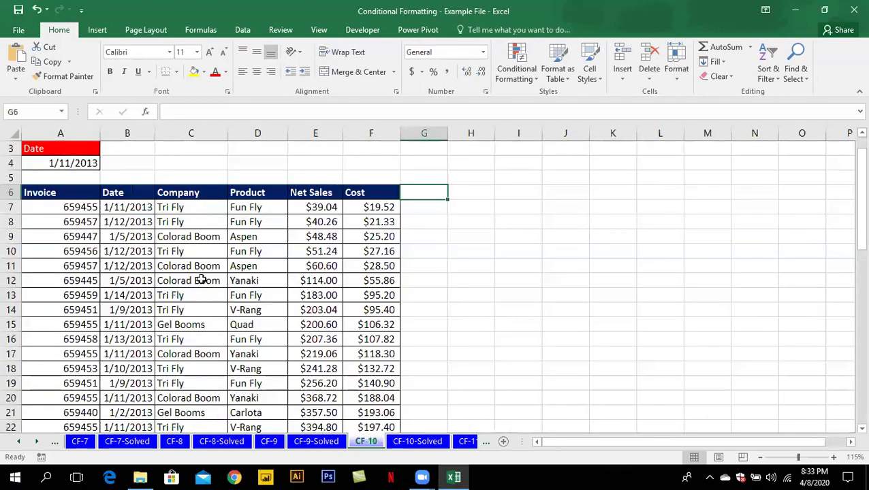
Browse the CF-10-Solved through CF-13-Solved example sheets
ctrl+scroll(202, 279, down, 1)
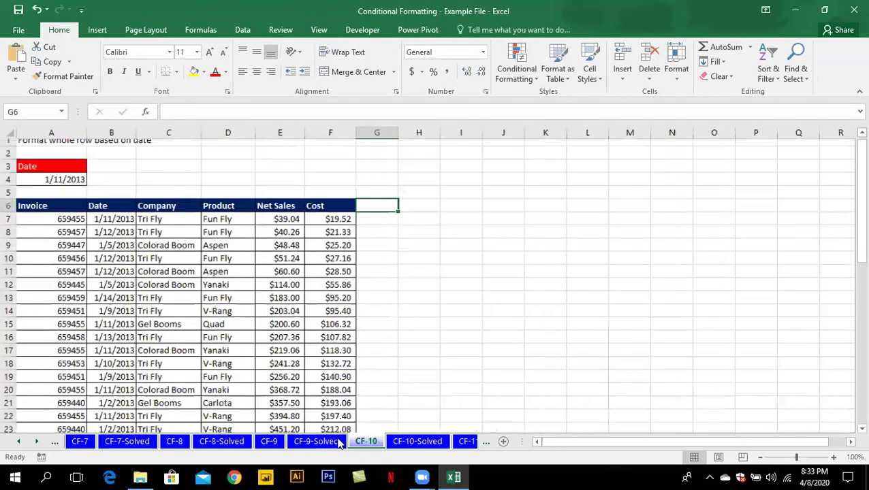
click(433, 444)
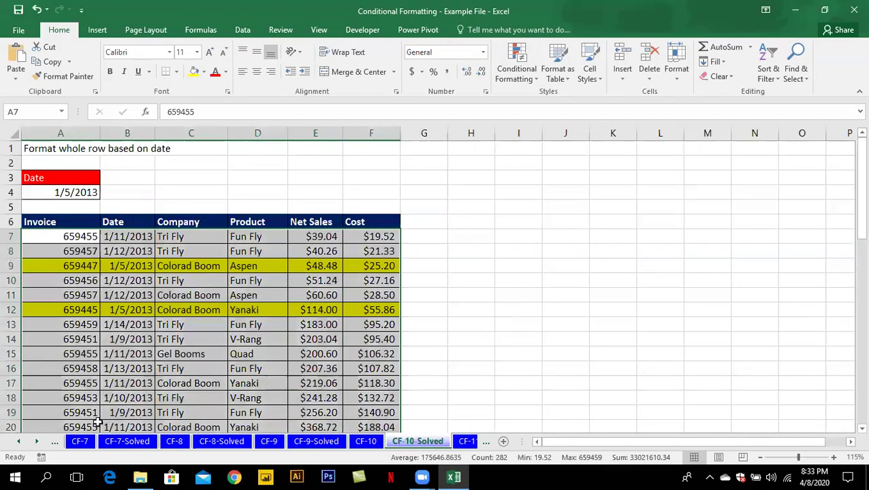
click(36, 440)
click(36, 440)
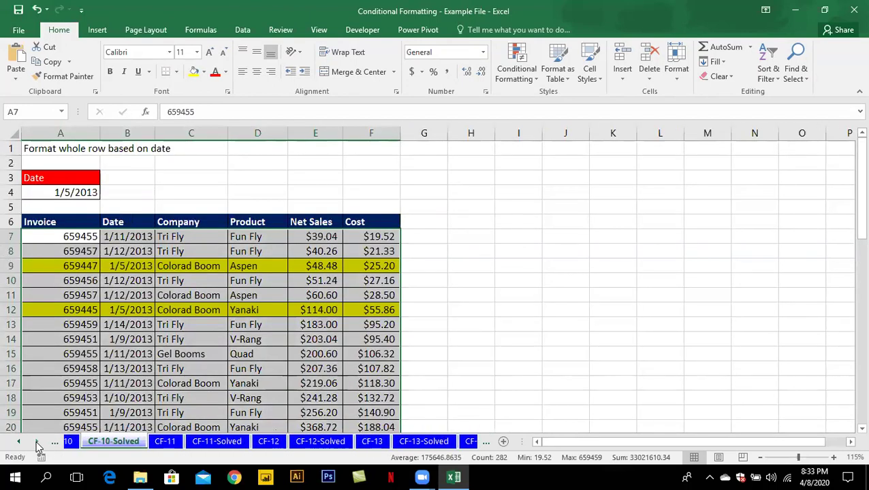
click(191, 444)
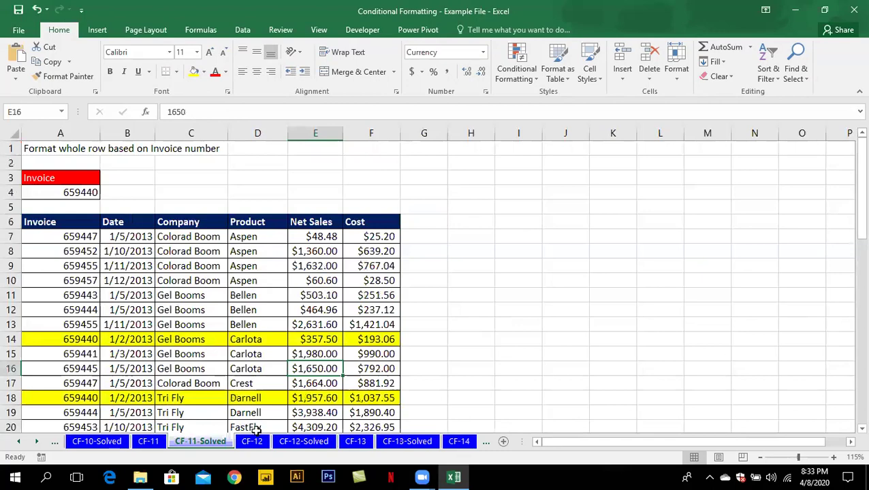
click(303, 443)
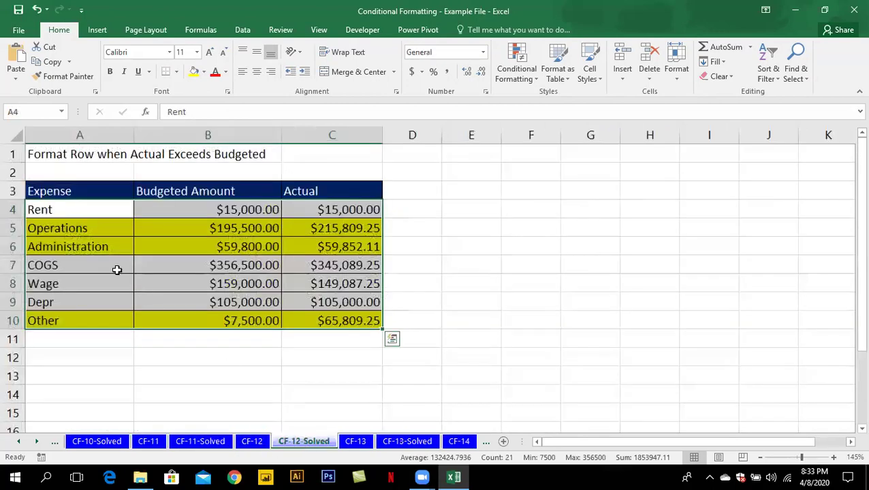
click(113, 267)
click(407, 444)
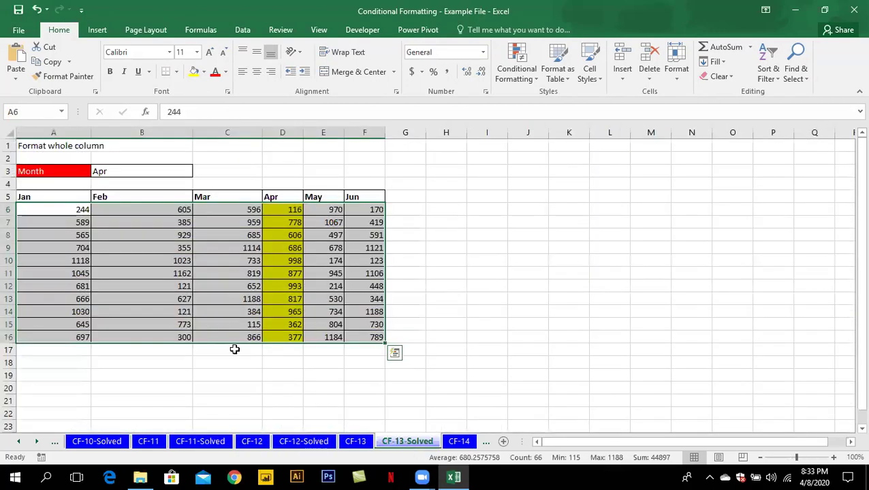
click(227, 286)
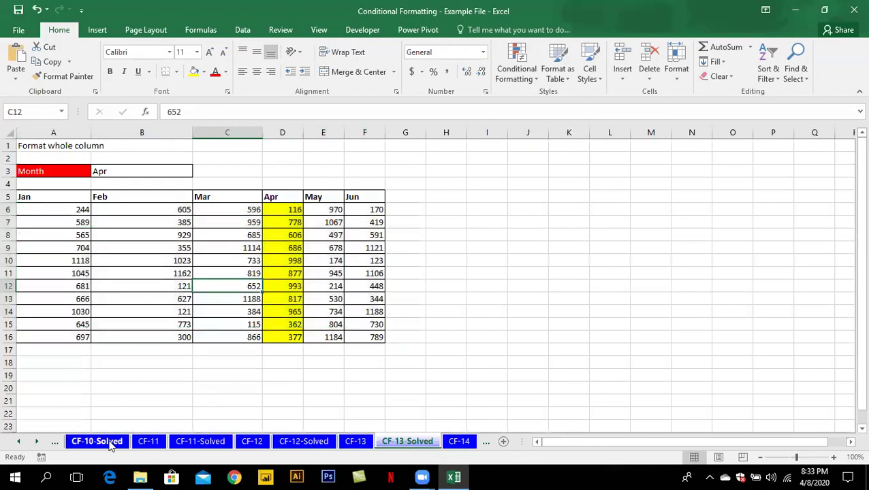
click(112, 443)
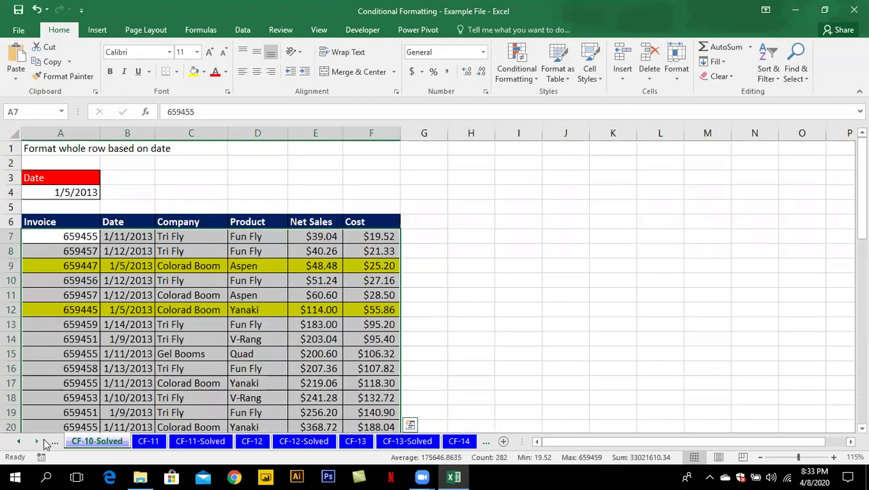
click(148, 441)
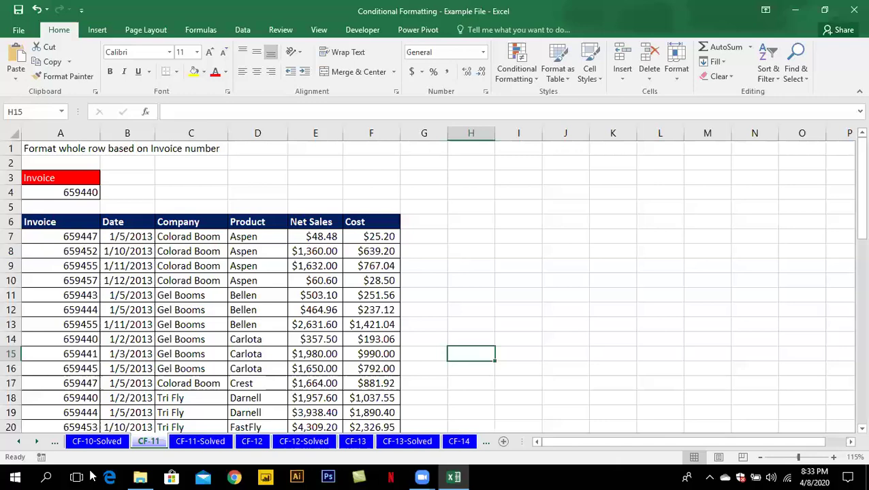
click(97, 441)
On the unformatted CF-10 sheet, select the Date column from B7 down to the last row
click(19, 442)
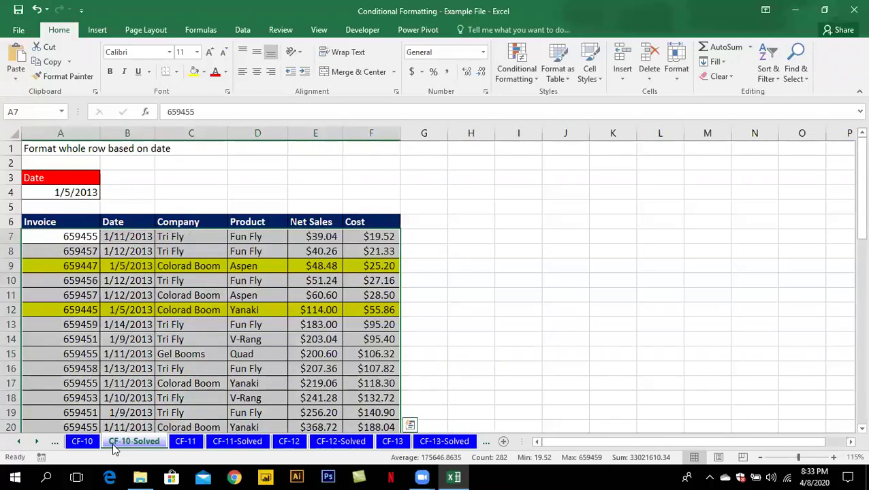
click(83, 441)
key(ctrl+Home)
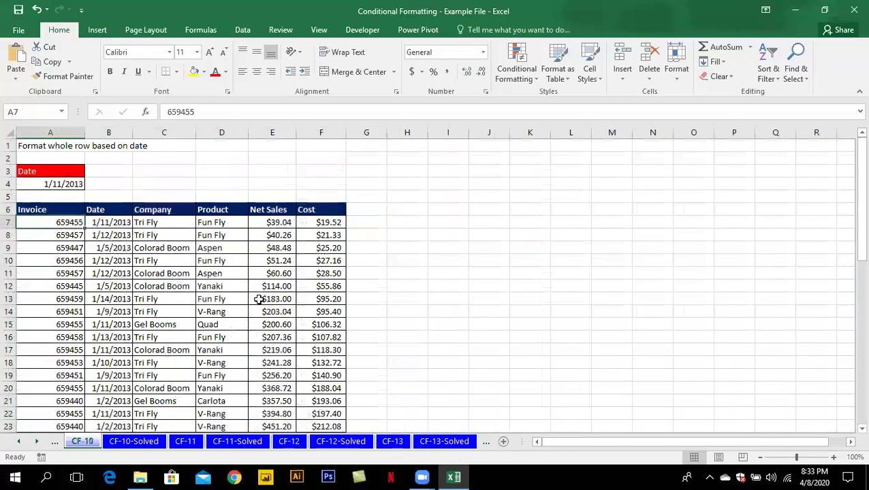
key(ctrl+shift+Right)
key(shift+Down)
key(Right)
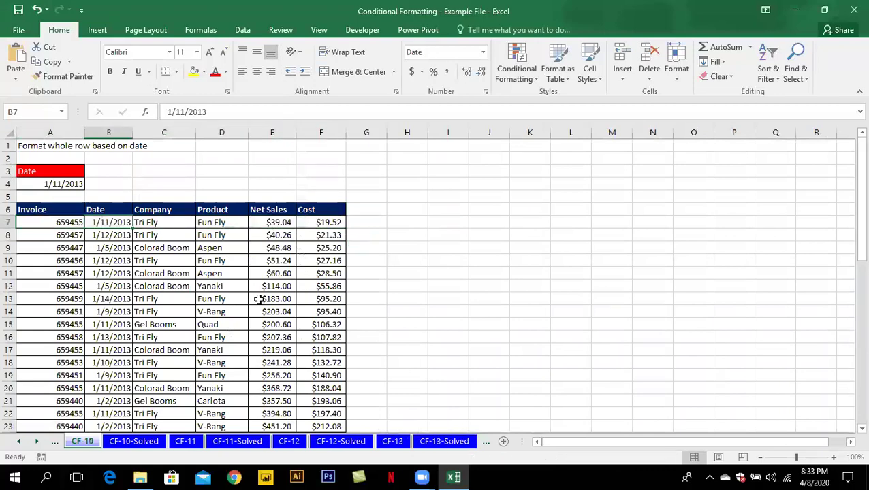
key(ctrl+shift+Down)
key(ctrl+BackSpace)
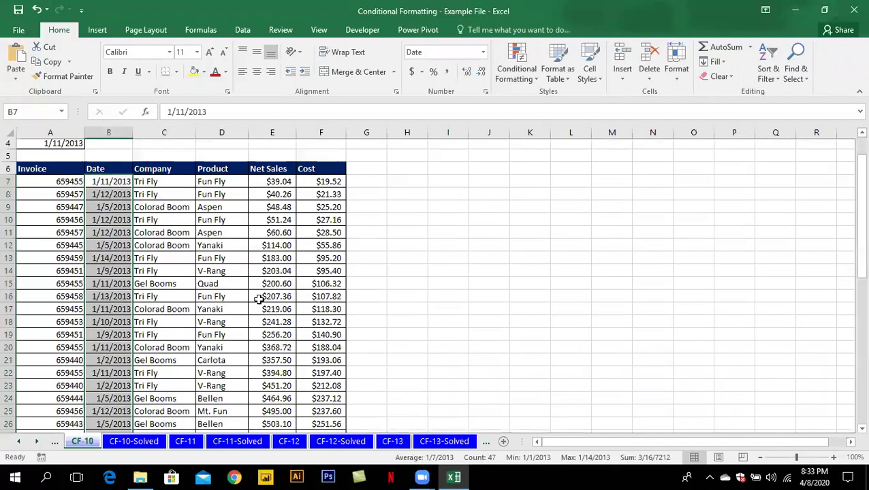
scroll(260, 300, up, 1)
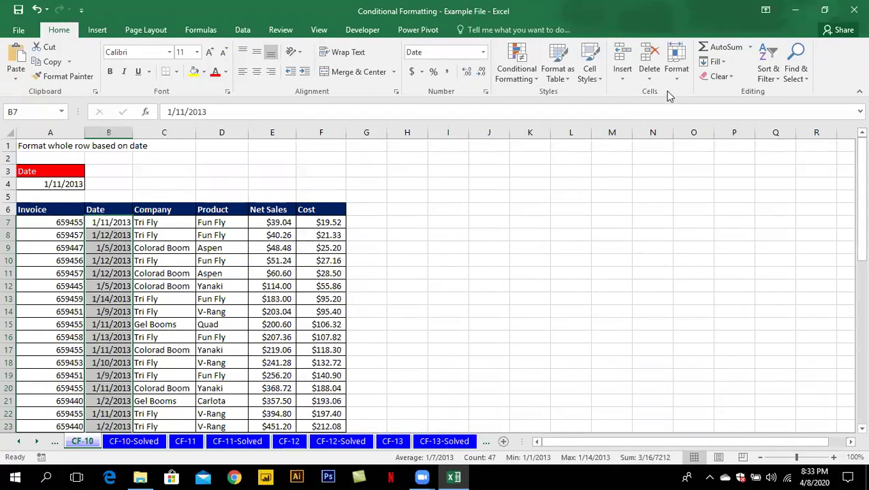
click(519, 75)
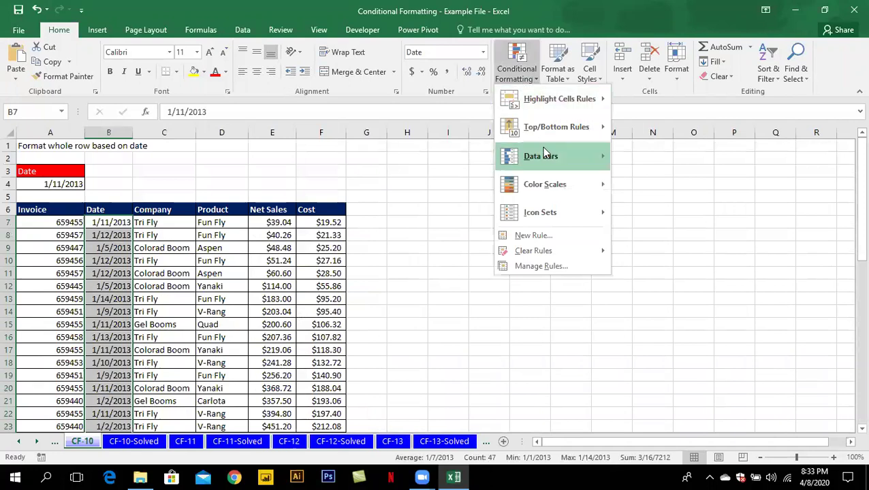
Start a formula-based rule comparing the A4 date with B7, =$A$4=$B7
click(557, 235)
click(515, 209)
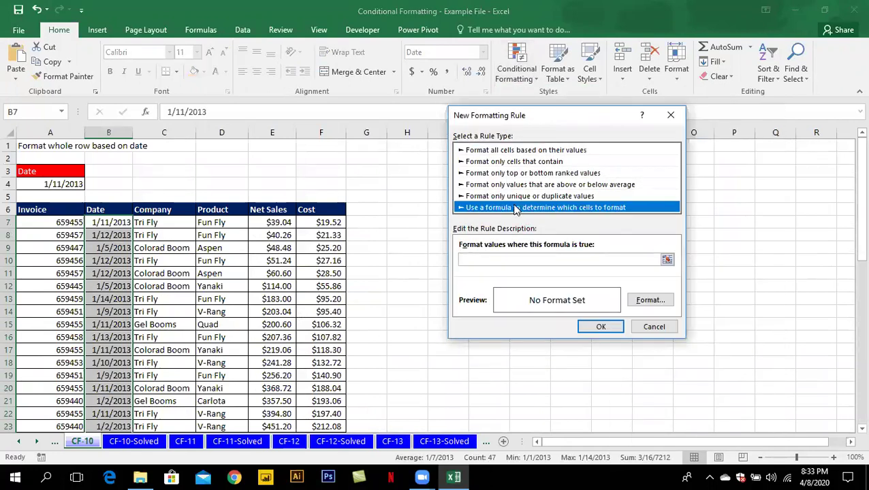
click(513, 258)
text(=)
click(74, 186)
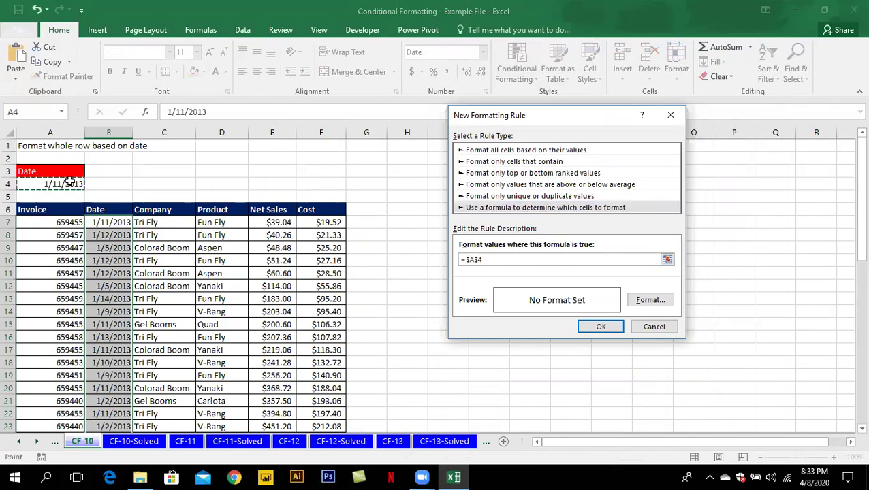
text(=)
click(105, 225)
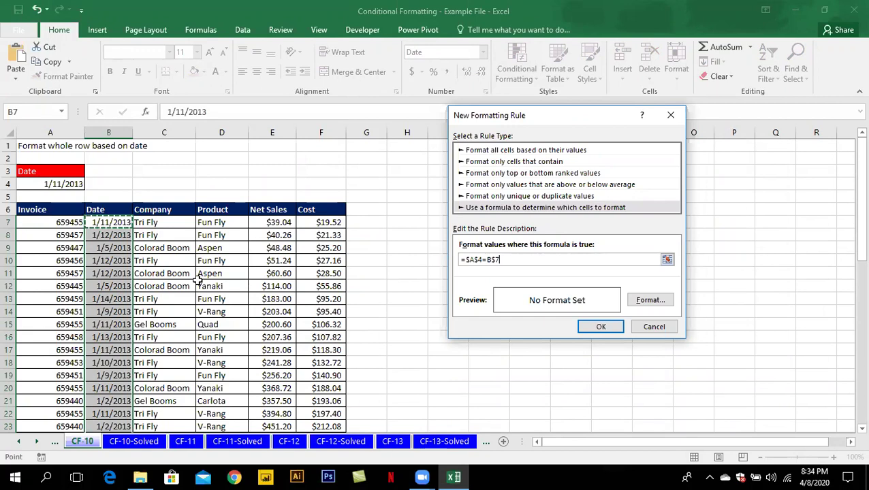
Give the rule a yellow fill and apply it to the Date cells
click(652, 301)
click(501, 212)
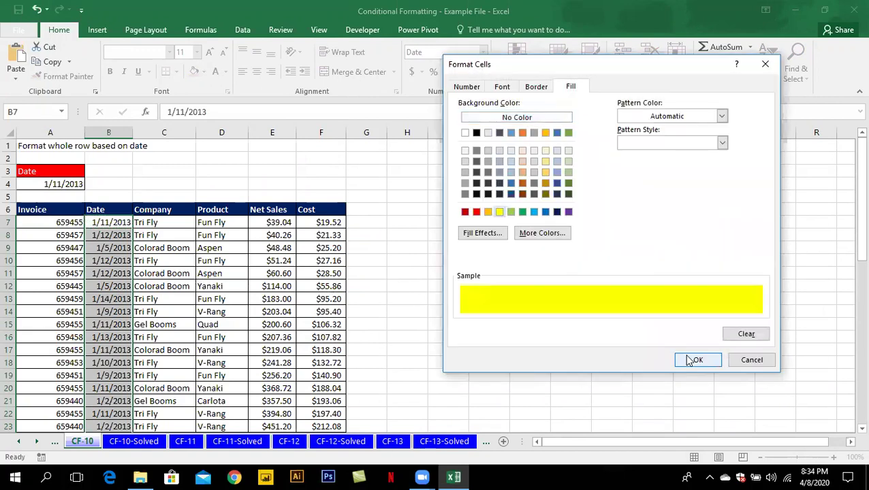
click(695, 358)
click(615, 332)
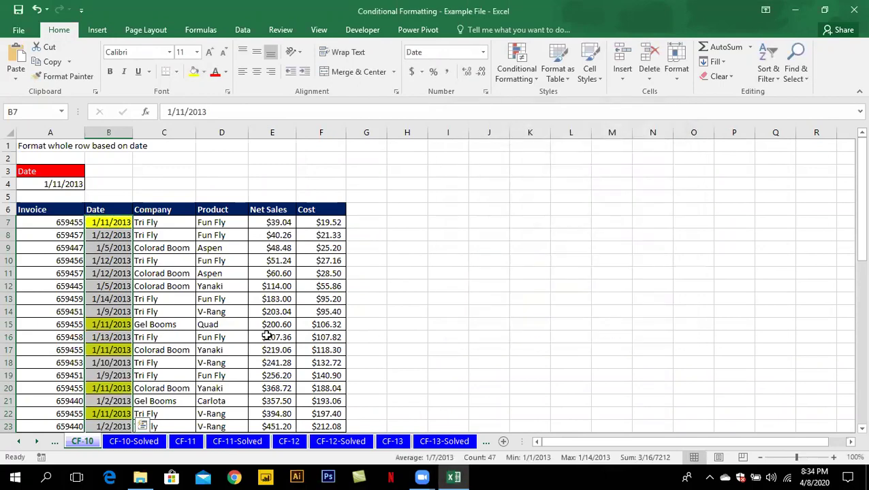
Add filters to the invoice table and show only the yellow Date rows
click(176, 317)
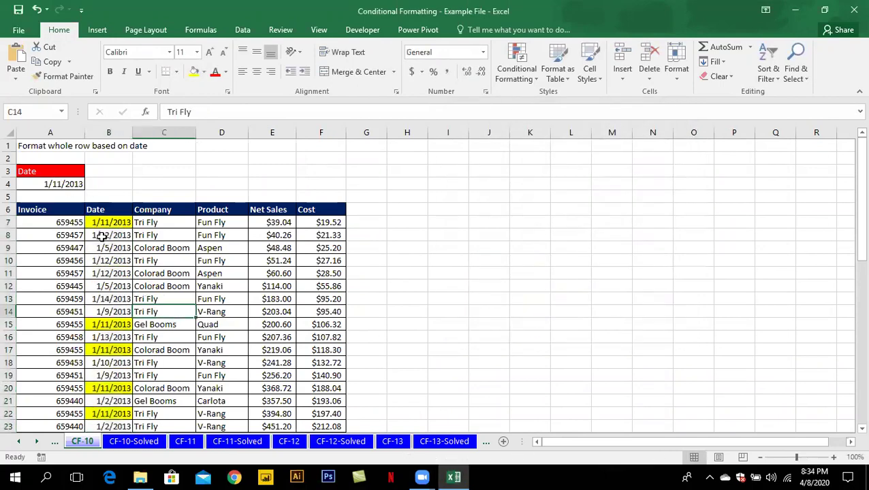
scroll(112, 262, down, 2)
scroll(116, 266, down, 2)
scroll(115, 267, down, 6)
scroll(121, 265, up, 6)
scroll(119, 259, up, 3)
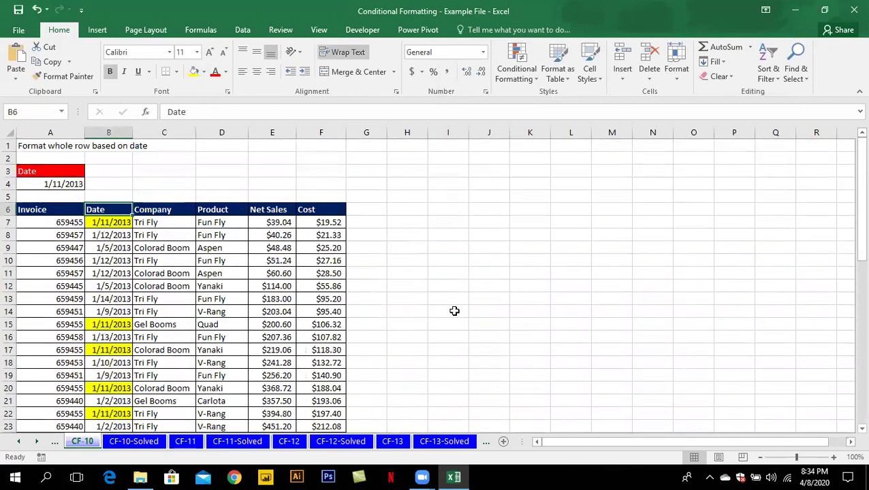
key(ctrl+shift+l)
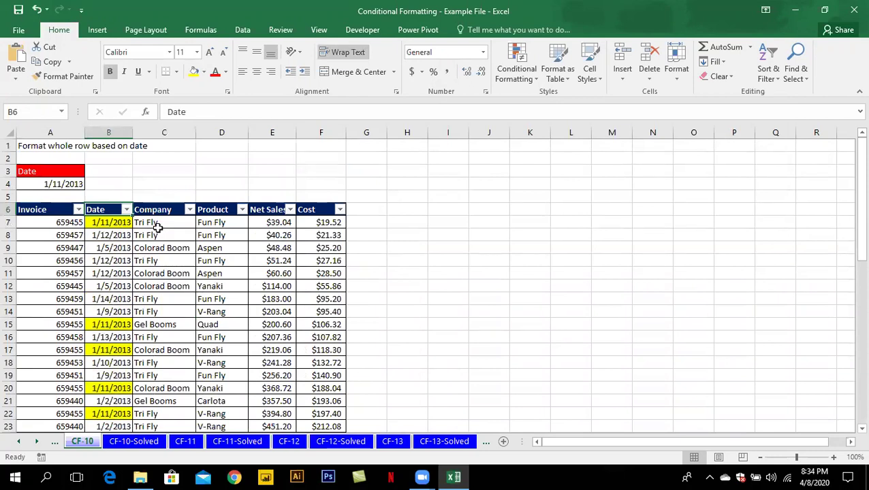
click(126, 210)
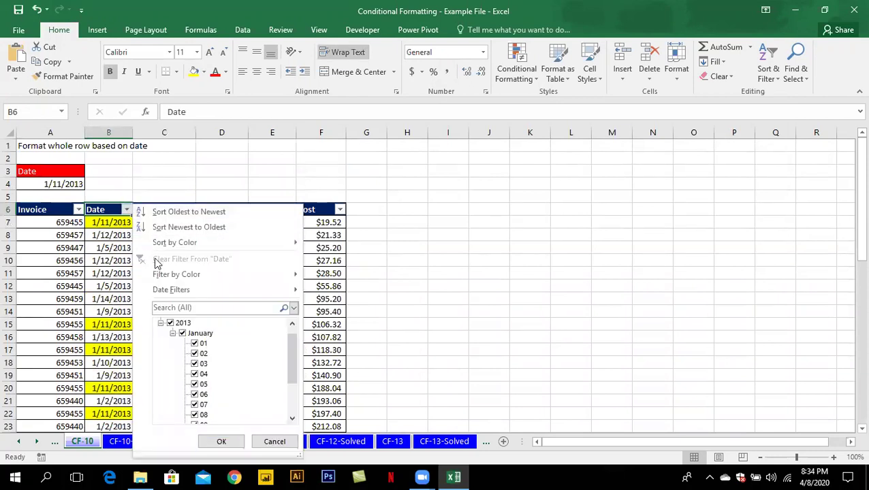
mouse_move(176, 274)
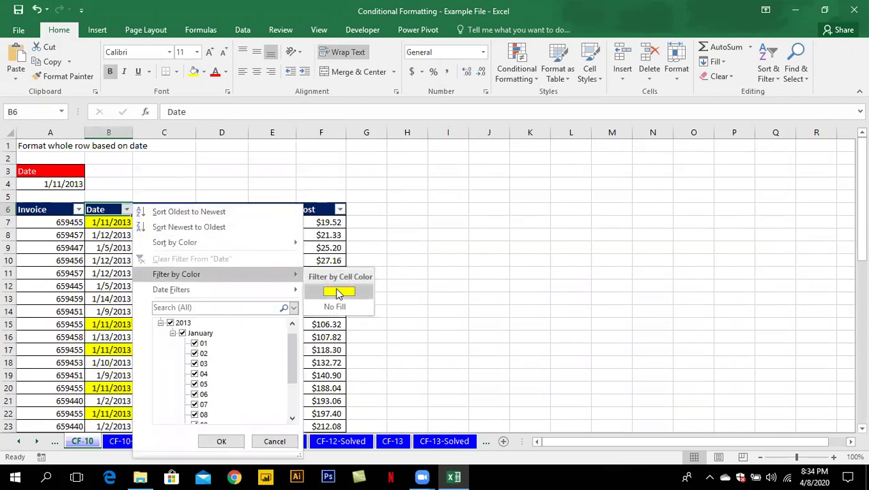
click(339, 292)
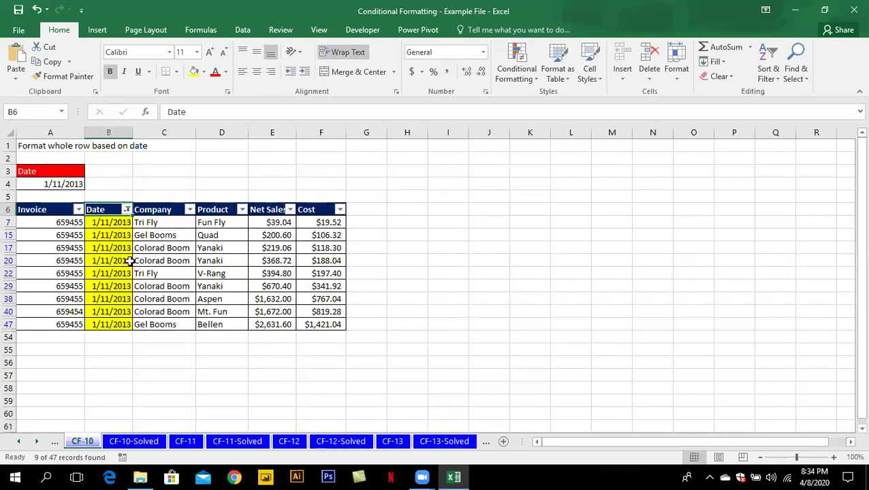
Clear the Date filter so all invoice rows show again
click(126, 210)
click(204, 259)
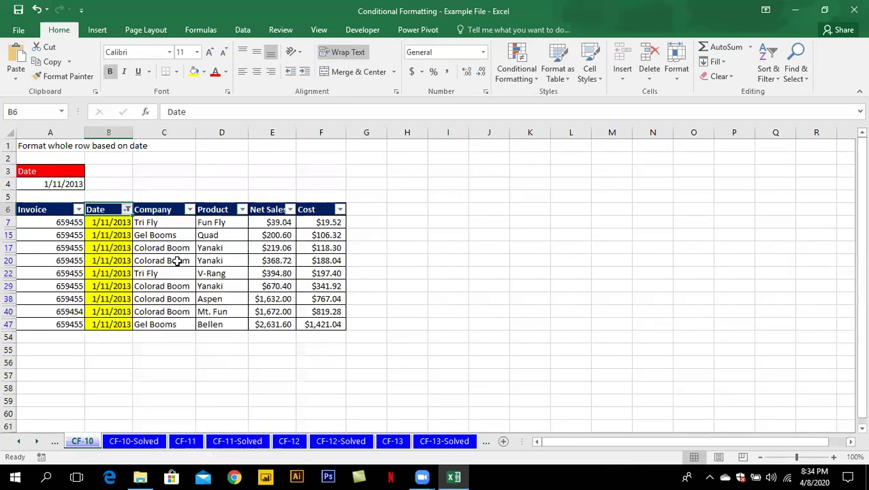
click(126, 262)
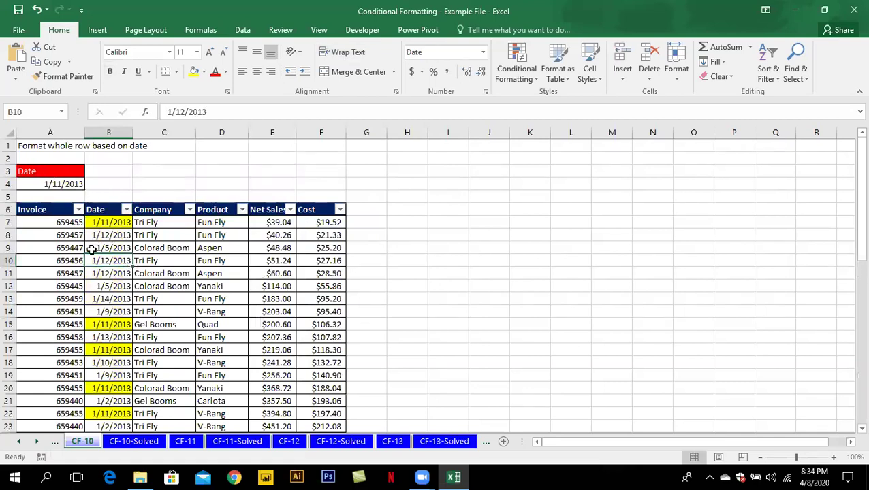
Clear all conditional formatting rules from the entire CF-10 sheet
click(51, 222)
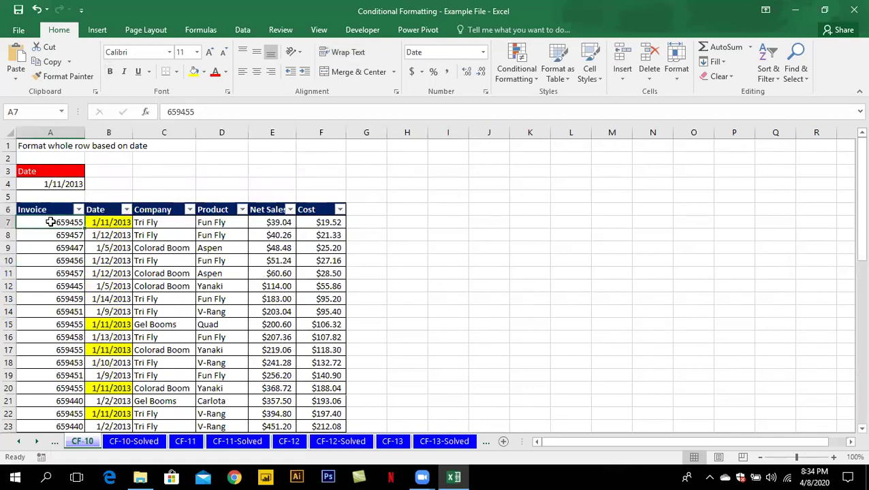
click(514, 83)
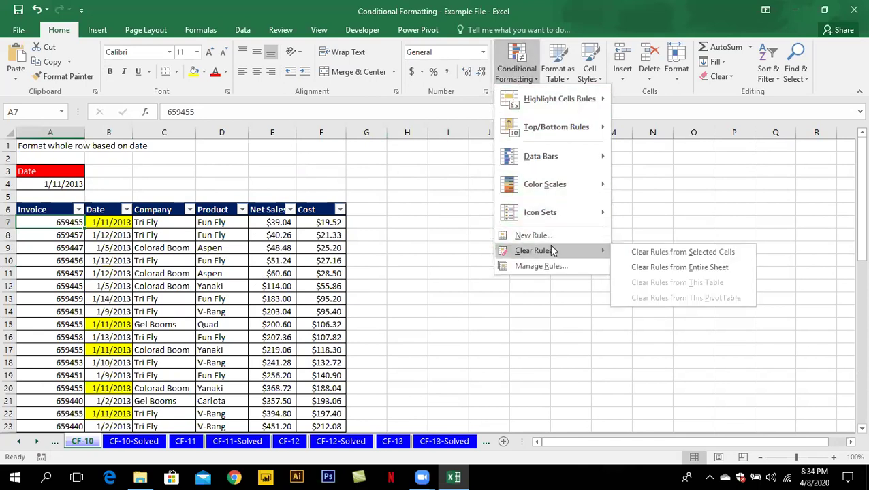
click(659, 268)
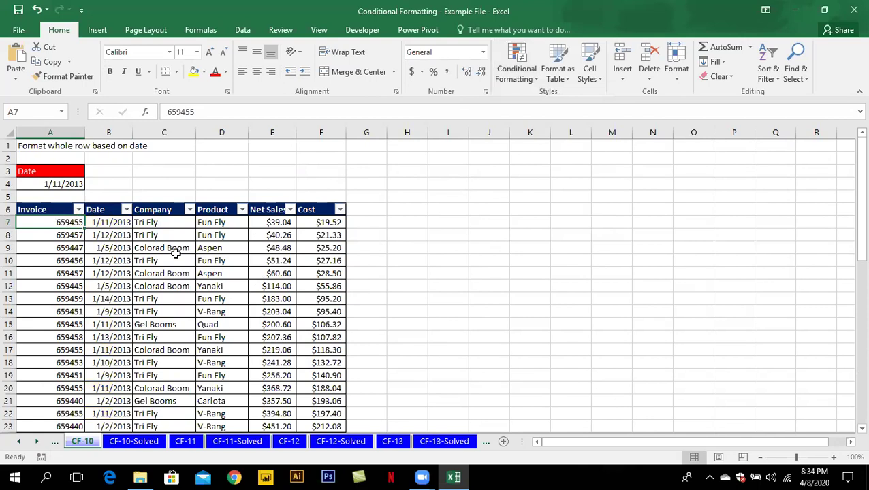
Select the whole table body A7:F53 for a new rule
key(ctrl+shift+Right)
key(ctrl+shift+Down)
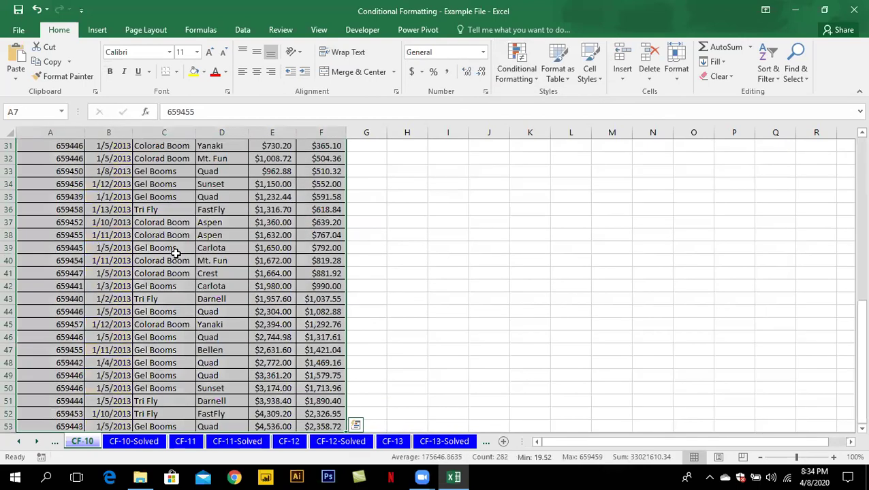
scroll(176, 253, up, 10)
click(524, 79)
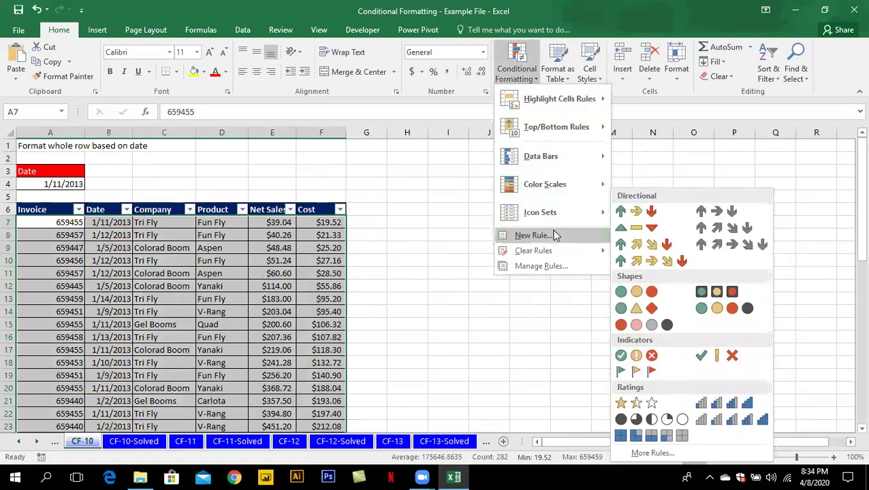
Create a formula-based rule with the formula =$A$4=$B7
click(531, 235)
click(474, 196)
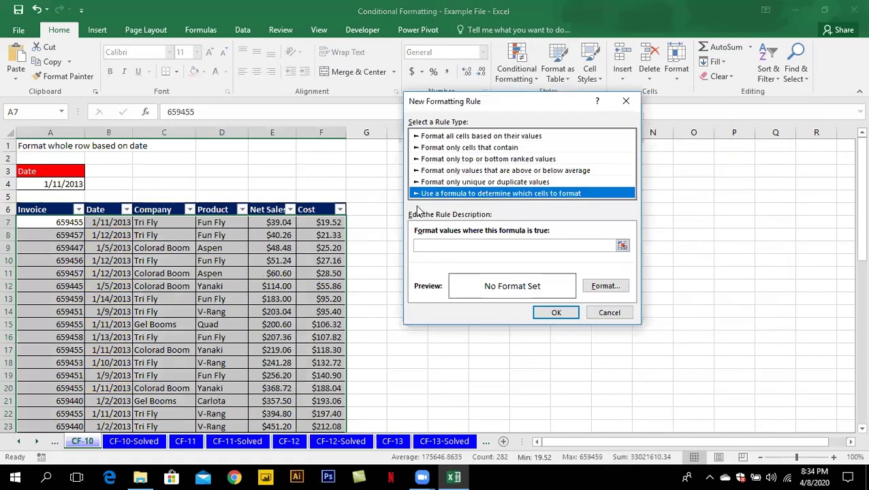
click(432, 245)
text(=)
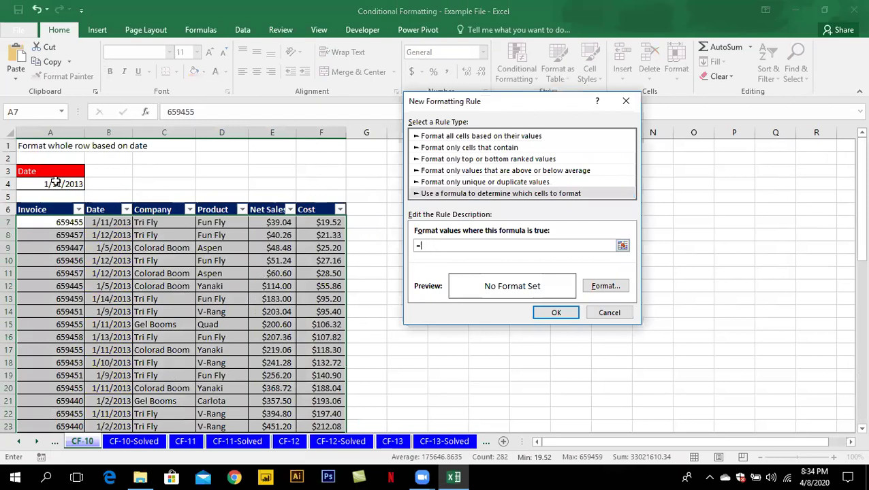
click(60, 184)
text(=)
click(103, 222)
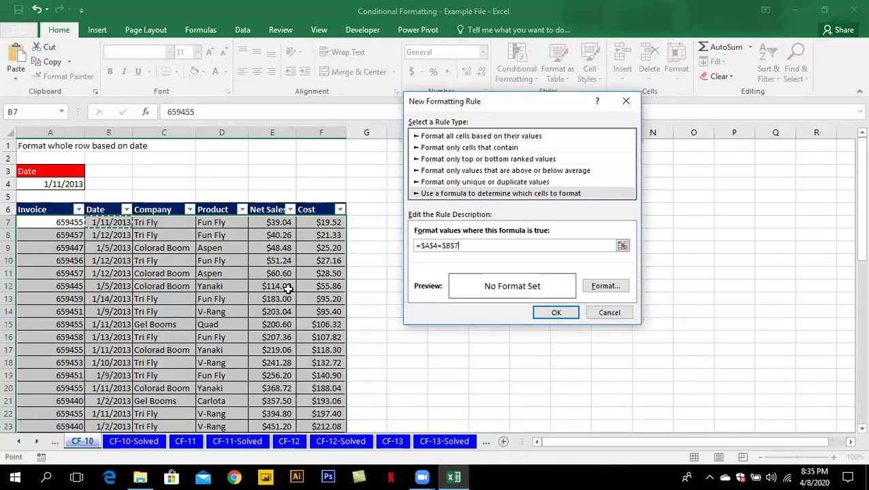
key(F4)
key(F4)
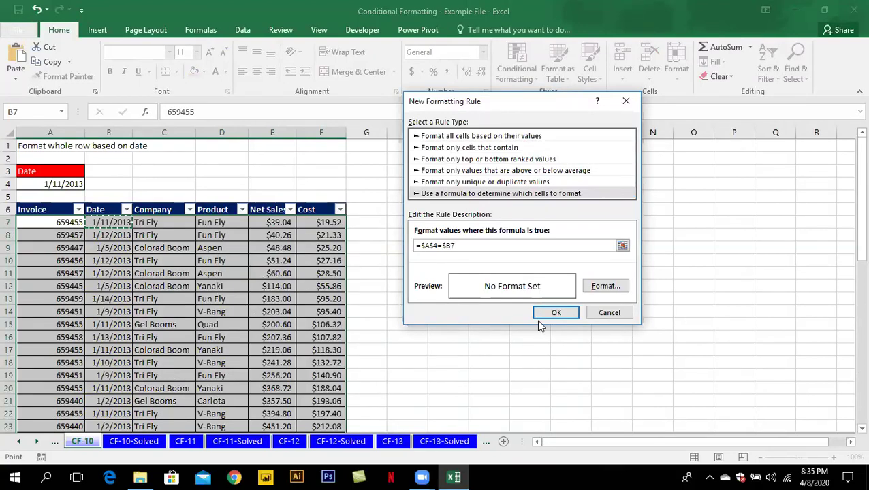
Set the rule's yellow fill, then scroll through the table to check the highlighted rows
click(603, 286)
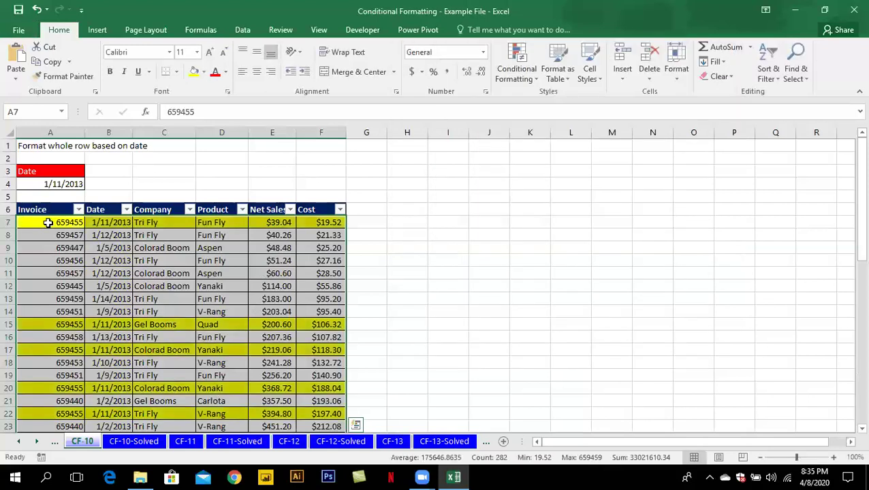
mouse_move(47, 222)
mouse_down()
mouse_move(325, 356)
mouse_move(326, 375)
mouse_up()
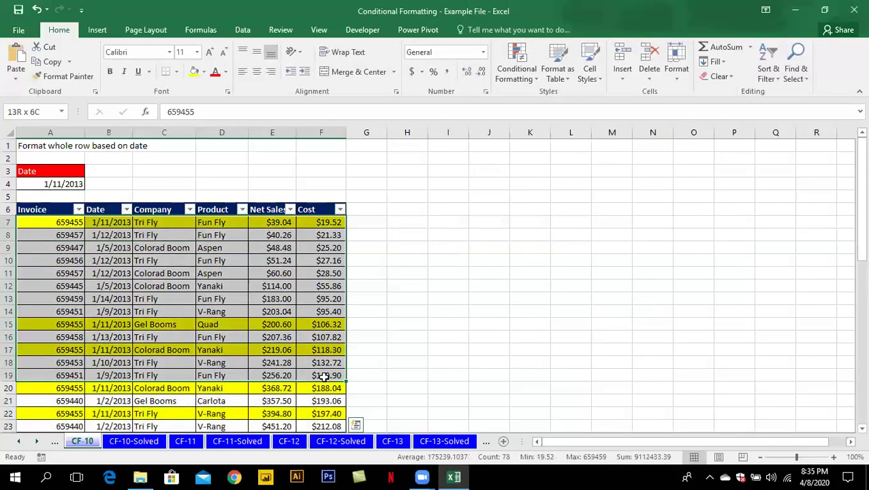
scroll(186, 315, down, 2)
scroll(186, 318, down, 3)
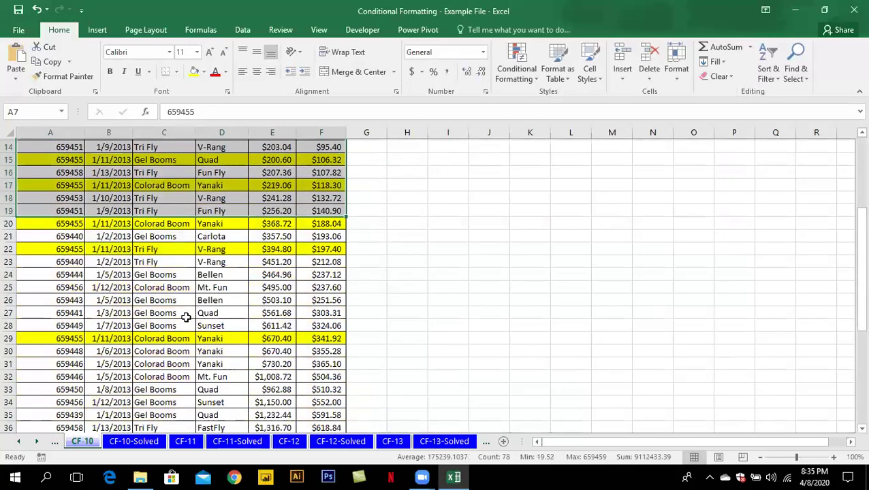
scroll(186, 318, down, 2)
scroll(185, 317, down, 5)
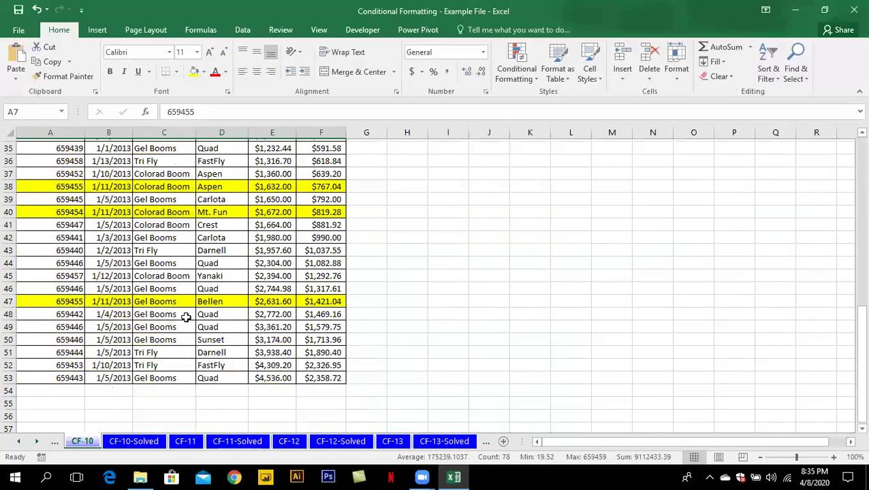
scroll(186, 318, up, 10)
click(128, 222)
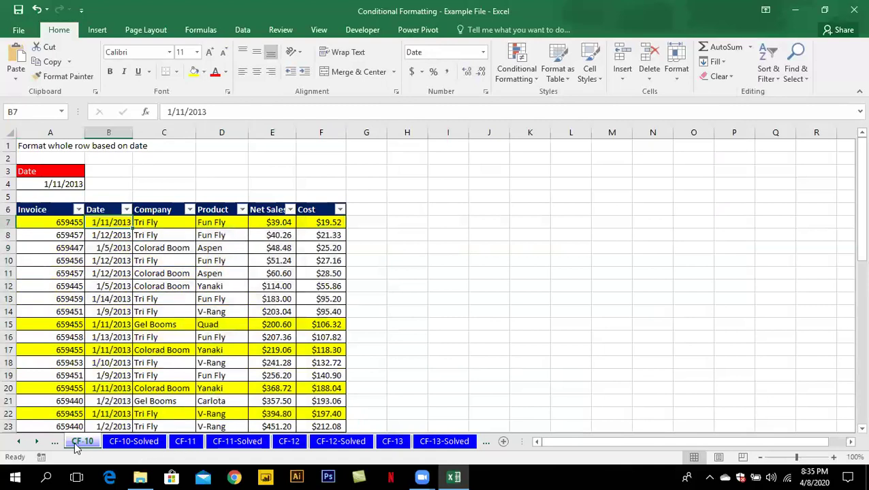
On the CF-14-Solved sheet, select the data block starting at A9
click(38, 443)
click(37, 442)
click(37, 442)
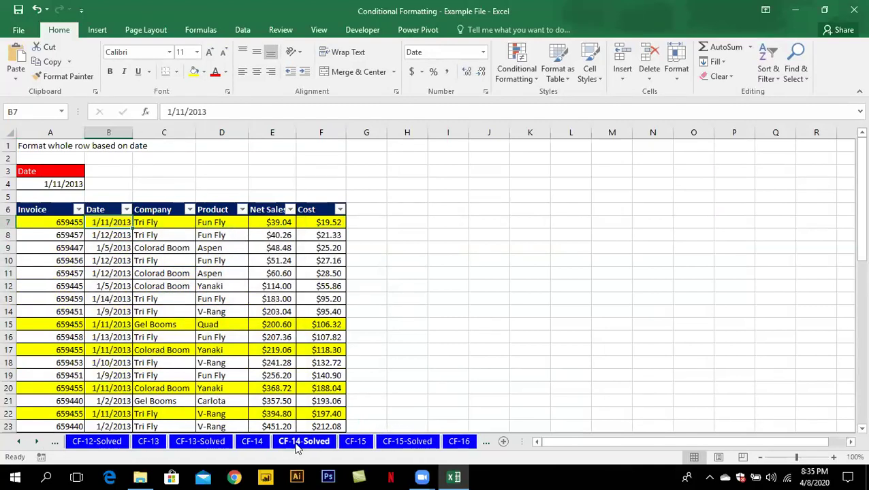
click(309, 442)
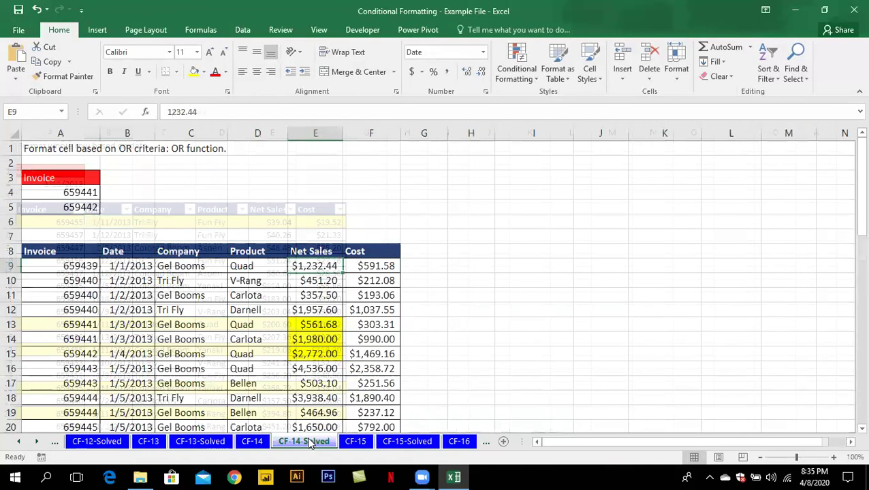
click(61, 265)
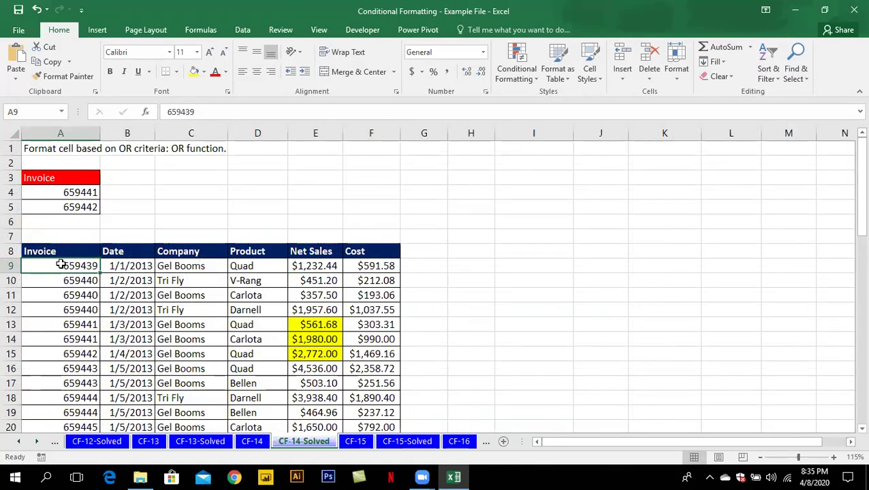
key(ctrl+shift+Right)
key(ctrl+shift+Down)
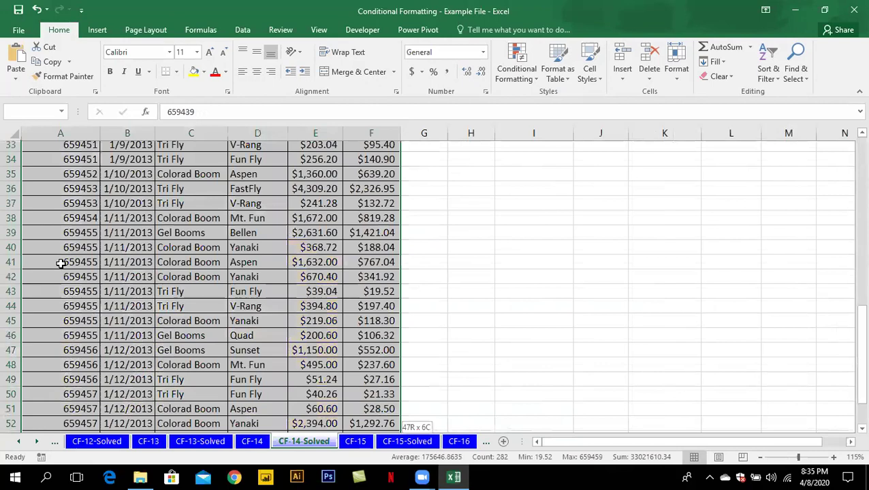
View the existing highlighting rule's OR formula in Manage Rules, then close it
click(518, 71)
click(555, 265)
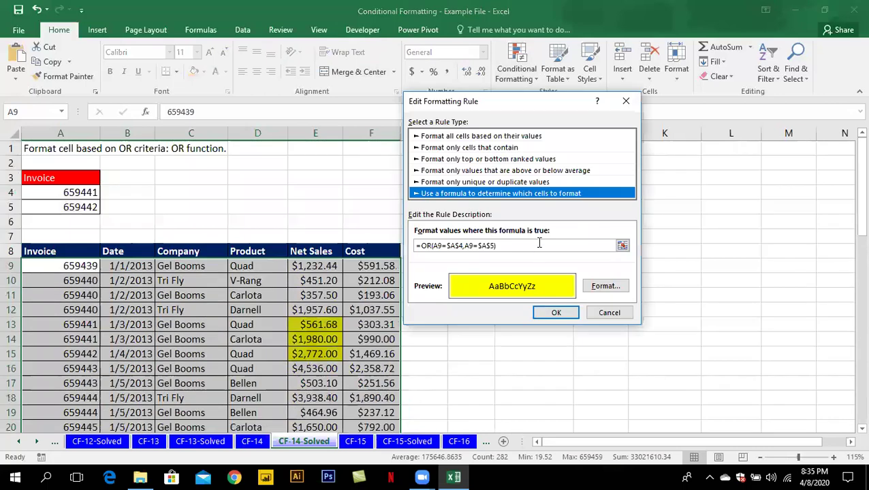
click(538, 243)
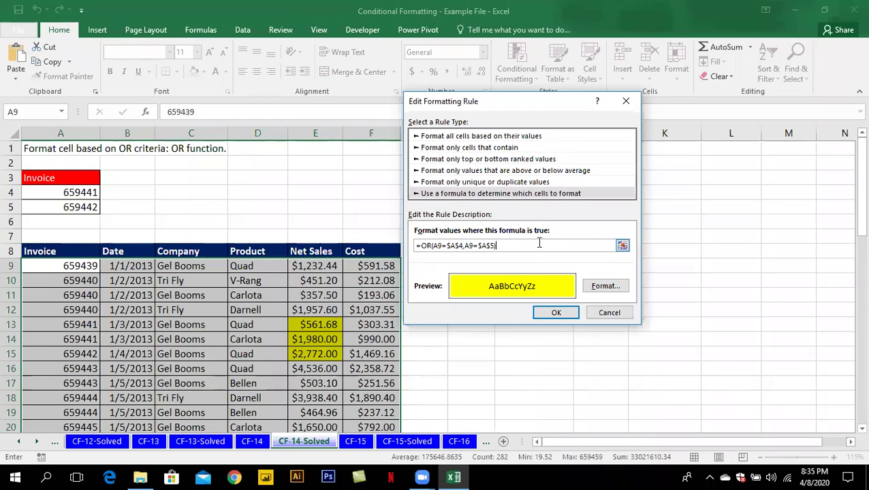
key(Return)
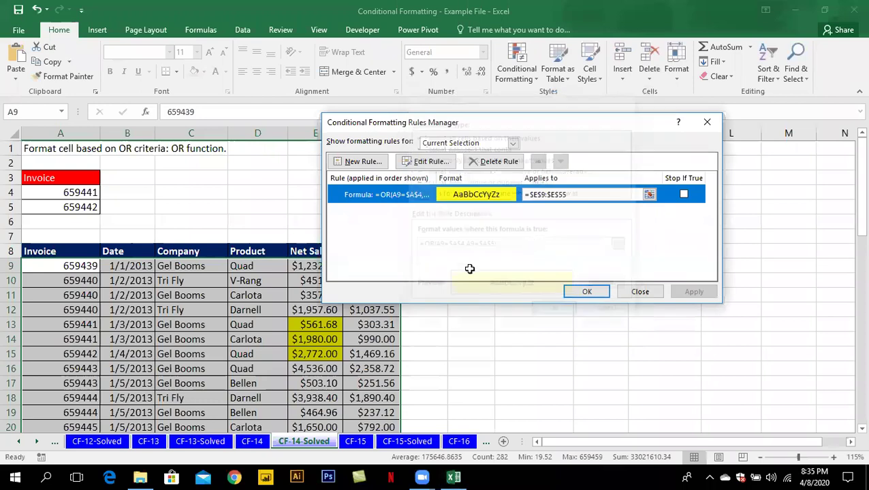
key(Return)
Check the rules applied at cell E10, then go to the CF-15-Solved sheet
click(295, 285)
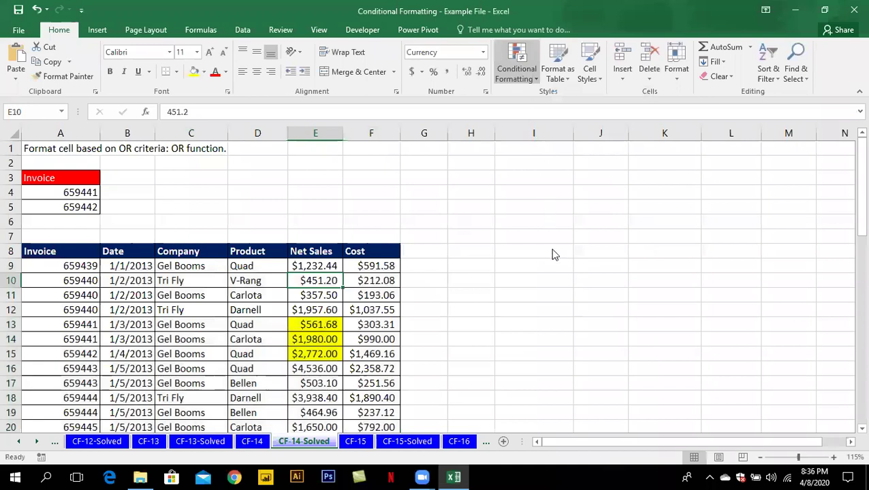
key(alt+o)
key(d)
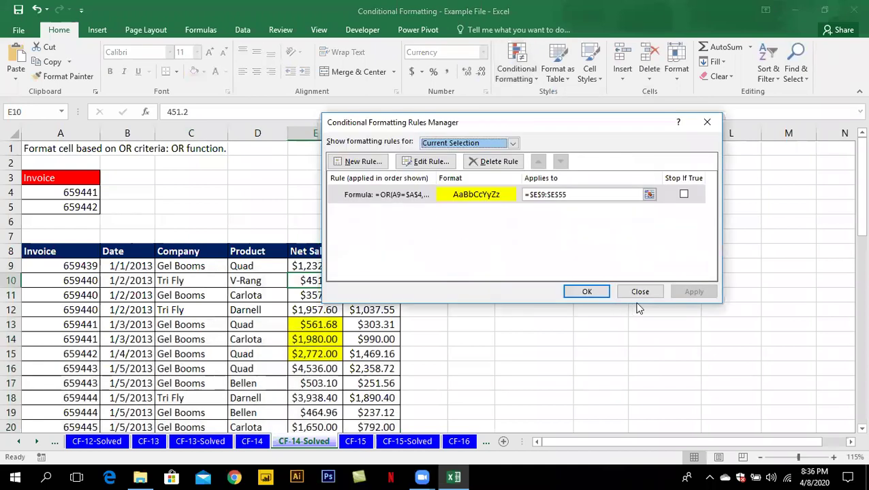
click(639, 293)
click(422, 441)
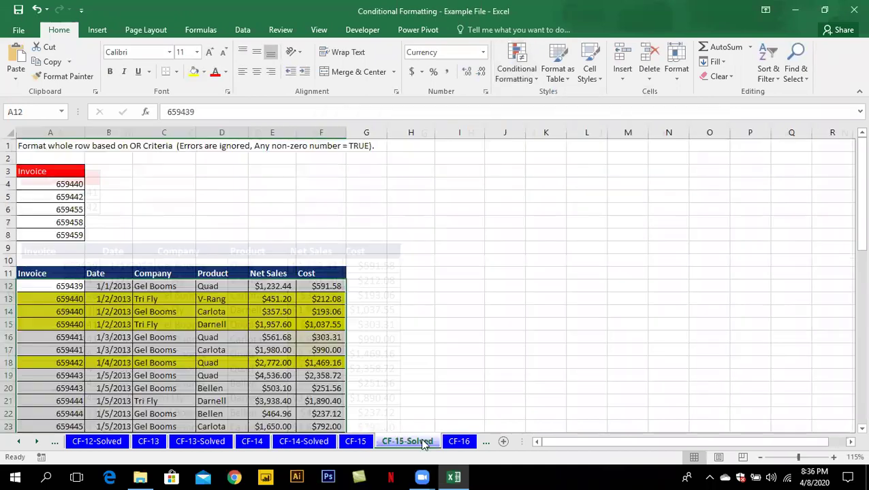
click(240, 322)
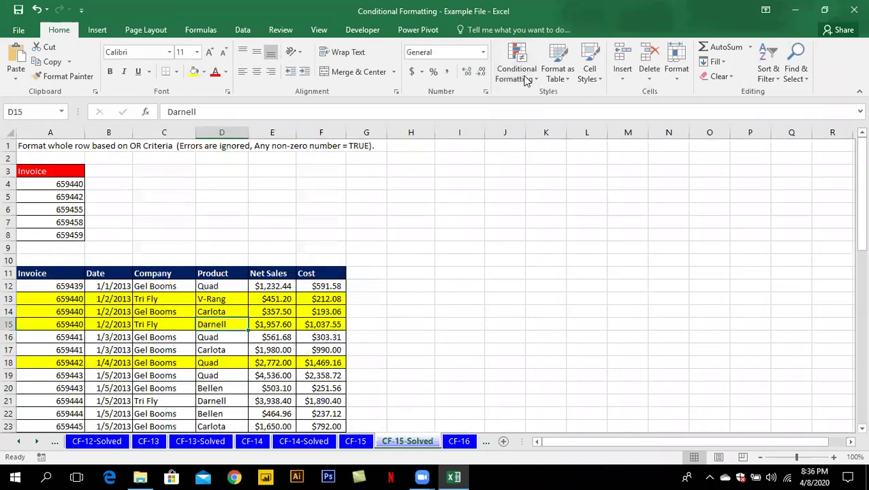
key(alt+h)
key(l)
click(548, 268)
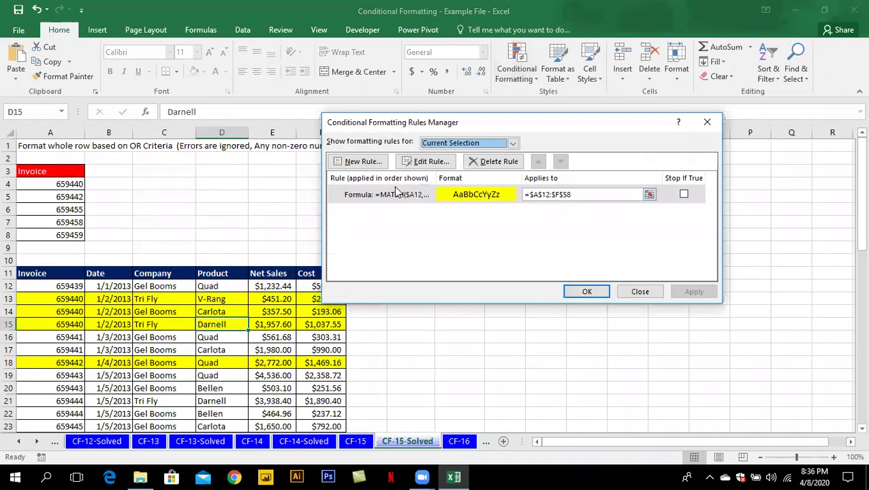
double_click(398, 194)
click(568, 246)
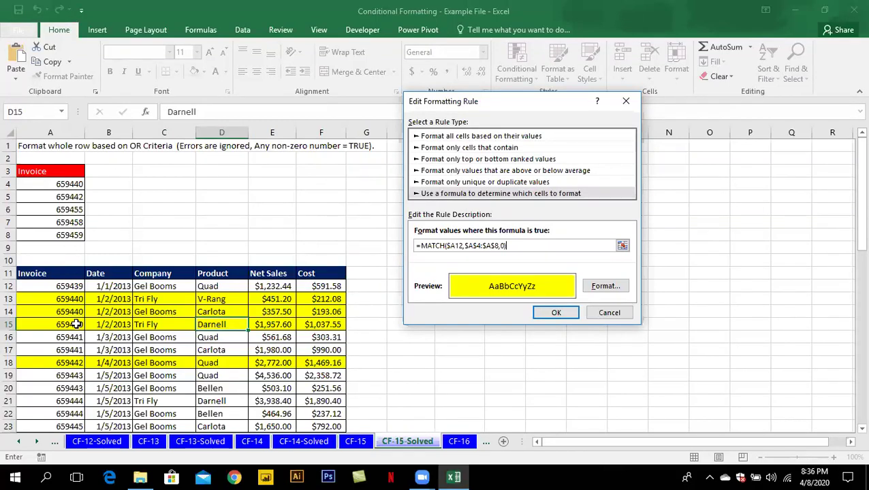
key(Return)
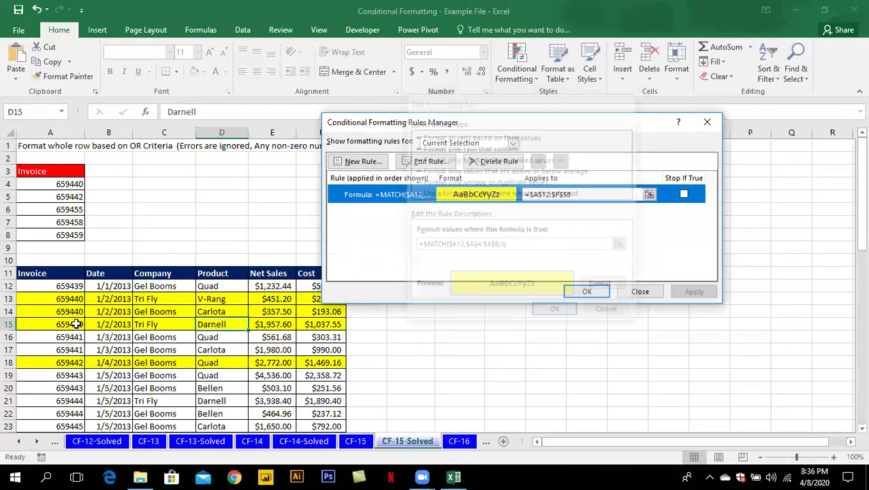